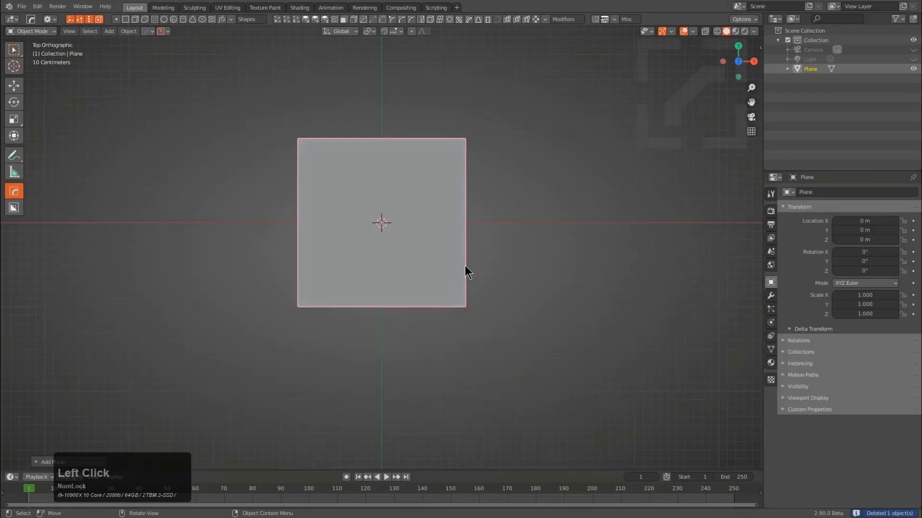
Step: Round the plane's corners with a bevel and stretch it along X by moving one end outward
{"action": "scroll", "coordinate": [465, 171], "scroll_direction": "up", "scroll_amount": 5}
{"action": "left_click", "coordinate": [466, 172]}
{"action": "key", "text": "Tab"}
{"action": "left_click", "coordinate": [473, 220]}
{"action": "key", "text": "g"}
{"action": "key", "text": "x"}
{"action": "left_click", "coordinate": [663, 221]}
Step: Rotate the plane 45° about Z and mirror it across X to form a V-shaped outline
{"action": "key", "text": "Tab"}
{"action": "key", "text": "r"}
{"action": "key", "text": "4"}
{"action": "key", "text": "5"}
{"action": "key", "text": "minus"}
{"action": "key", "text": "alt+x"}
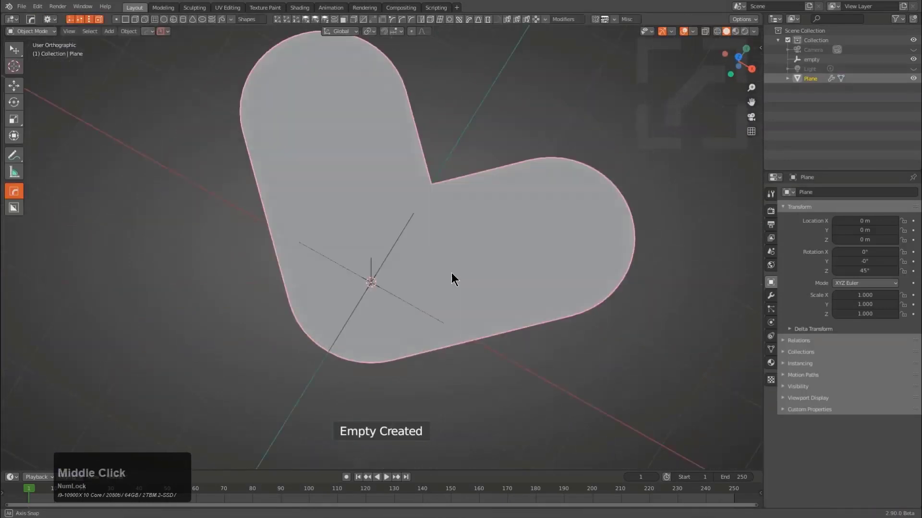
Step: Draw a circular cutter at the origin and rotate it to about 44.8° so its arrayed copy sits in the arm's rounded end
{"action": "key", "text": "w"}
{"action": "left_click_drag", "start_coordinate": [371, 280], "coordinate": [547, 344]}
{"action": "left_click", "coordinate": [432, 283]}
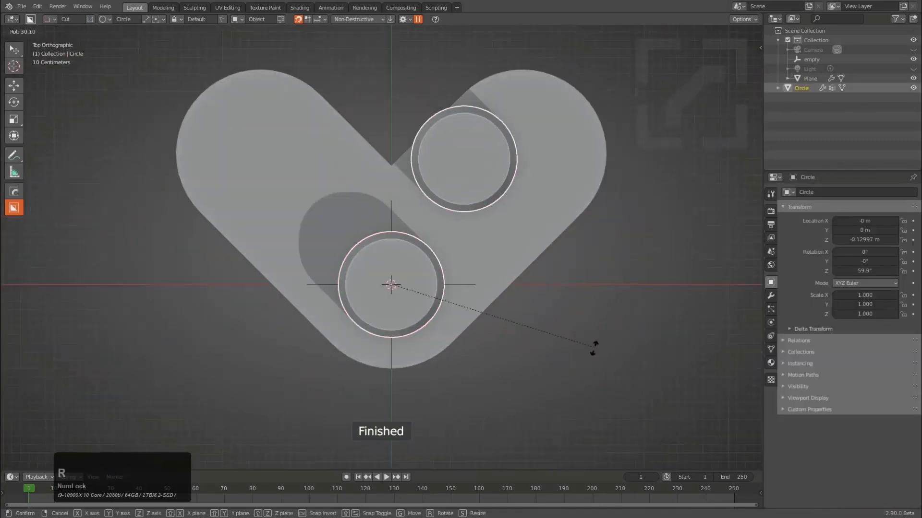
{"action": "right_click", "coordinate": [509, 286]}
{"action": "key", "text": "r"}
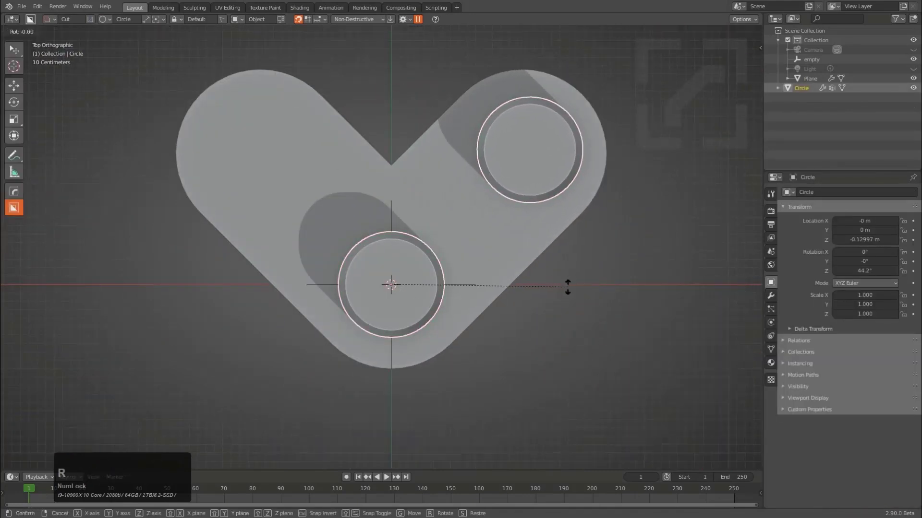
{"action": "left_click", "coordinate": [568, 287]}
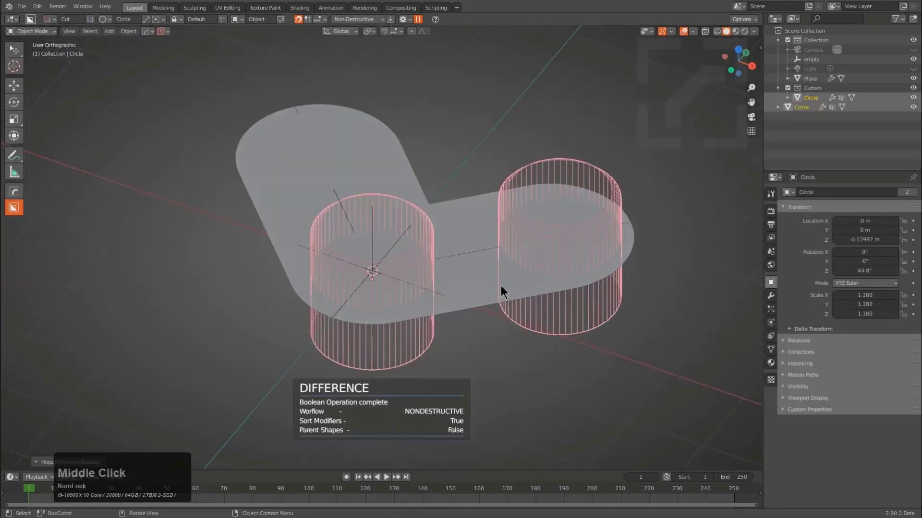
Step: Thicken the V-shaped plane into a solid body with a Solidify modifier of -2.17
{"action": "key", "text": "q"}
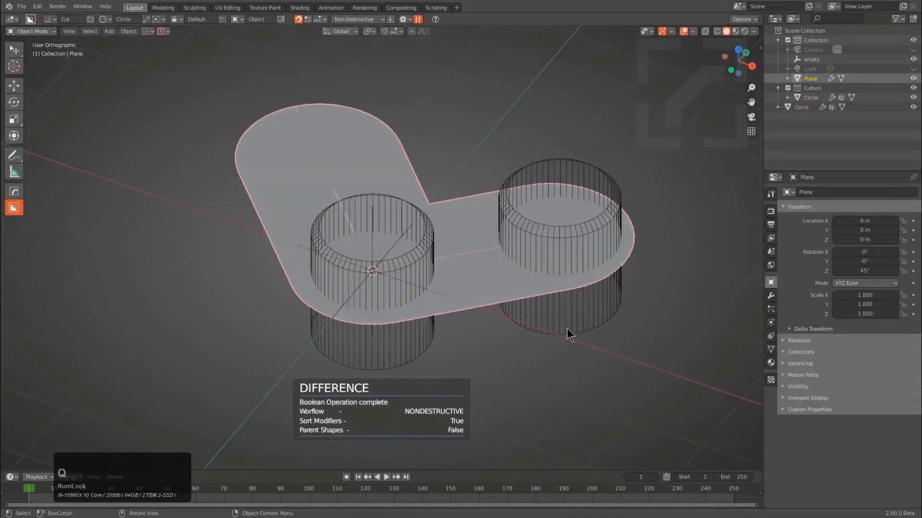
{"action": "left_click", "coordinate": [624, 389]}
{"action": "scroll", "coordinate": [624, 389], "scroll_direction": "up", "scroll_amount": 2, "text": "shift"}
{"action": "left_click", "coordinate": [624, 390]}
{"action": "key", "text": "q"}
{"action": "left_click", "coordinate": [523, 256]}
{"action": "key", "text": "2"}
{"action": "left_click", "coordinate": [578, 356]}
Step: Bevel the body's outer and hole edges with an angle-limited bevel of 0.064
{"action": "scroll", "coordinate": [405, 269], "scroll_direction": "up", "scroll_amount": 1}
{"action": "key", "text": "q"}
{"action": "left_click", "coordinate": [437, 258]}
{"action": "left_click", "coordinate": [368, 220]}
Step: Add a second Weld modifier to the body with a distance of 0.005
{"action": "middle_click_drag", "start_coordinate": [367, 220], "coordinate": [413, 241]}
{"action": "scroll", "coordinate": [446, 269], "scroll_direction": "up", "scroll_amount": 2}
{"action": "key", "text": "q"}
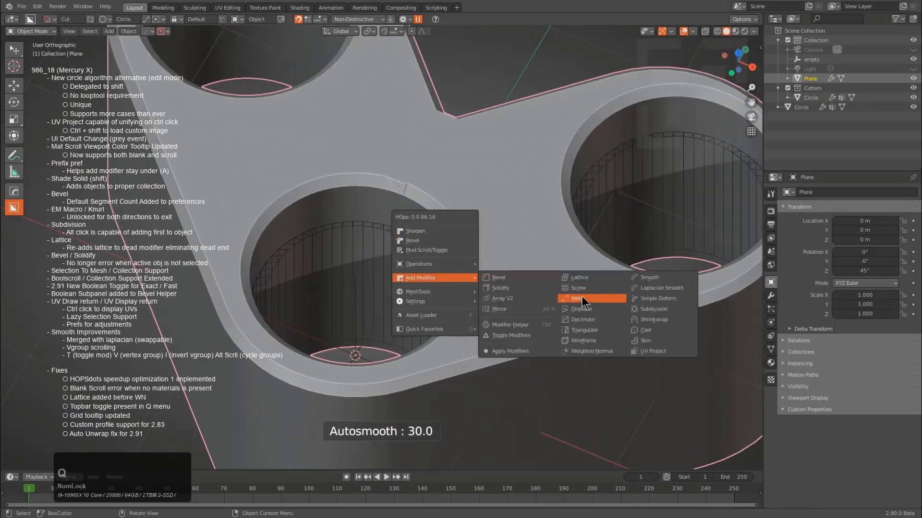
{"action": "left_click", "coordinate": [581, 298]}
{"action": "left_click", "coordinate": [704, 319]}
{"action": "scroll", "coordinate": [480, 322], "scroll_direction": "down", "scroll_amount": 4}
{"action": "key", "text": "a"}
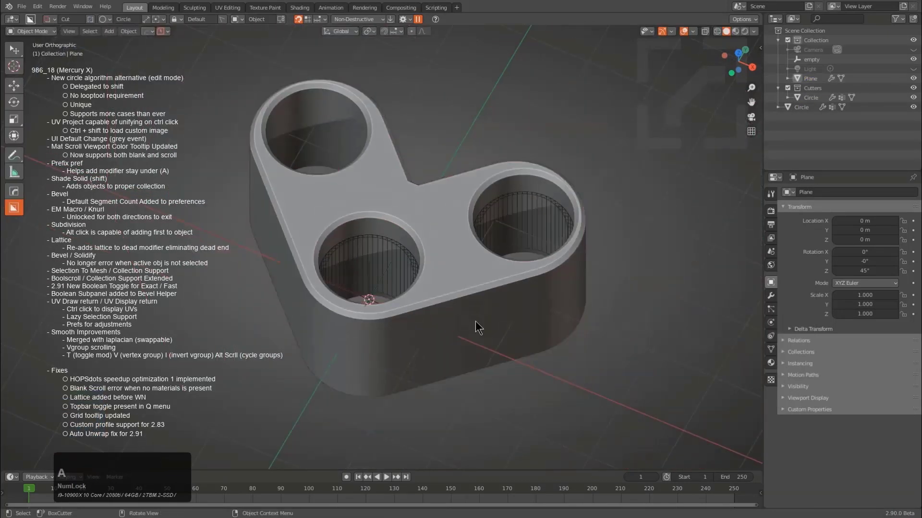
Step: Select the body and switch the cutter shape to Box
{"action": "scroll", "coordinate": [485, 305], "scroll_direction": "up", "scroll_amount": 3}
{"action": "left_click", "coordinate": [491, 286]}
{"action": "left_click_drag", "start_coordinate": [555, 268], "coordinate": [513, 293]}
{"action": "key", "text": "Escape"}
{"action": "key", "text": "d"}
{"action": "left_click_drag", "start_coordinate": [567, 267], "coordinate": [532, 307]}
{"action": "key", "text": "1"}
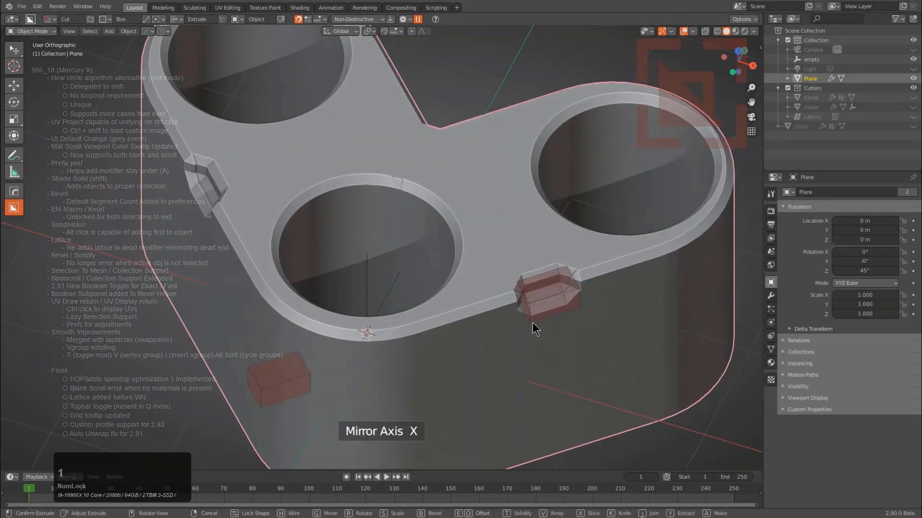
{"action": "right_click", "coordinate": [538, 298]}
Step: Adjust the body's modifiers and cut a small box notch into the upper outer edge of one arm
{"action": "key", "text": "q"}
{"action": "left_click", "coordinate": [523, 231]}
{"action": "left_click", "coordinate": [534, 254]}
{"action": "left_click_drag", "start_coordinate": [538, 266], "coordinate": [535, 319]}
{"action": "left_click", "coordinate": [546, 316]}
Step: Cut a pair of small slots about 0.112 deep into an outer hole's rim, mirrored across X and Y
{"action": "left_click_drag", "start_coordinate": [540, 201], "coordinate": [569, 192]}
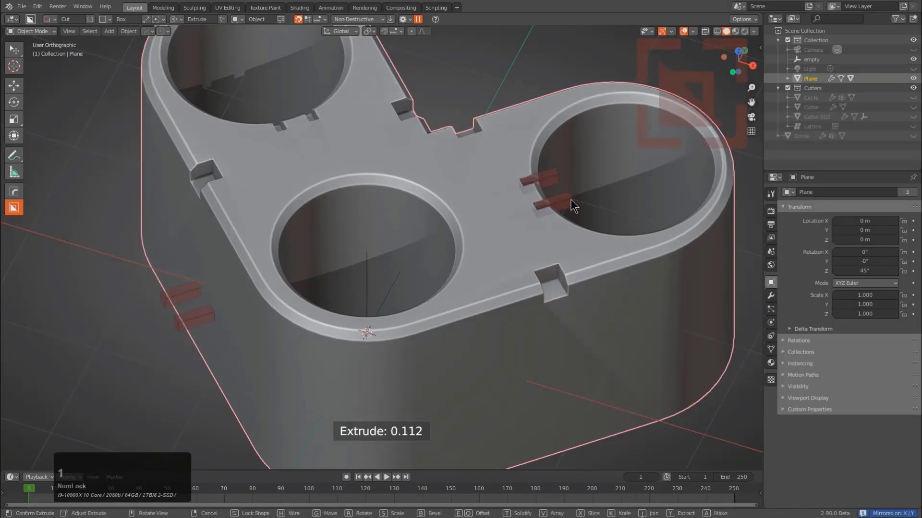
{"action": "key", "text": "1"}
{"action": "left_click", "coordinate": [555, 211]}
Step: Cut narrow slots into the centre hole's rim, mirrored across Y
{"action": "middle_click_drag", "start_coordinate": [555, 211], "coordinate": [609, 217]}
{"action": "left_click_drag", "start_coordinate": [503, 187], "coordinate": [489, 222]}
{"action": "key", "text": "3"}
{"action": "key", "text": "3"}
{"action": "key", "text": "2"}
{"action": "left_click", "coordinate": [488, 238]}
Step: Cut a bevelled box pocket about 0.444 deep between the slots on the centre hole's rim
{"action": "left_click_drag", "start_coordinate": [474, 152], "coordinate": [469, 226]}
{"action": "key", "text": "b"}
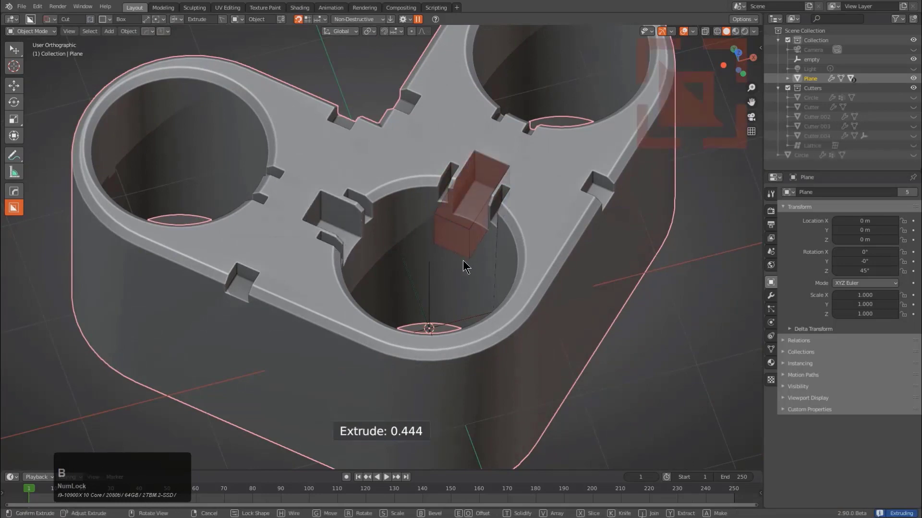
{"action": "left_click", "coordinate": [417, 264]}
Step: Join a bar into the pocket at the centre hole's rim with a union cutter
{"action": "scroll", "coordinate": [445, 259], "scroll_direction": "up", "scroll_amount": 4}
{"action": "middle_click_drag", "start_coordinate": [417, 263], "coordinate": [482, 233]}
{"action": "left_click_drag", "start_coordinate": [488, 222], "coordinate": [508, 248]}
{"action": "key", "text": "j"}
{"action": "left_click", "coordinate": [431, 304]}
Step: Cut a thin bevelled outline groove around the slots on the outer hole's rim
{"action": "scroll", "coordinate": [431, 304], "scroll_direction": "down", "scroll_amount": 4}
{"action": "mouse_move", "coordinate": [431, 304]}
{"action": "middle_mouse_down"}
{"action": "mouse_move", "coordinate": [457, 300]}
{"action": "mouse_move", "coordinate": [407, 262]}
{"action": "mouse_move", "coordinate": [373, 298]}
{"action": "middle_mouse_up"}
{"action": "key", "text": "q"}
{"action": "left_click", "coordinate": [407, 263]}
{"action": "key", "text": "d"}
{"action": "left_click", "coordinate": [366, 301]}
{"action": "left_click_drag", "start_coordinate": [399, 260], "coordinate": [444, 188]}
{"action": "key", "text": "b"}
{"action": "key", "text": "t"}
{"action": "left_click", "coordinate": [453, 209]}
Step: Cut a thin outline groove around the notch on the body's outer edge
{"action": "middle_click_drag", "start_coordinate": [453, 210], "coordinate": [465, 214]}
{"action": "left_click_drag", "start_coordinate": [436, 291], "coordinate": [424, 354]}
{"action": "key", "text": "t"}
{"action": "left_click", "coordinate": [429, 385]}
Step: Cut a small rectangular window into the side wall beneath the outer edge notch
{"action": "scroll", "coordinate": [429, 384], "scroll_direction": "down", "scroll_amount": 2}
{"action": "left_click_drag", "start_coordinate": [438, 299], "coordinate": [457, 293]}
{"action": "middle_click_drag", "start_coordinate": [455, 270], "coordinate": [476, 264]}
{"action": "scroll", "coordinate": [449, 289], "scroll_direction": "down", "scroll_amount": 2}
{"action": "left_click", "coordinate": [449, 289]}
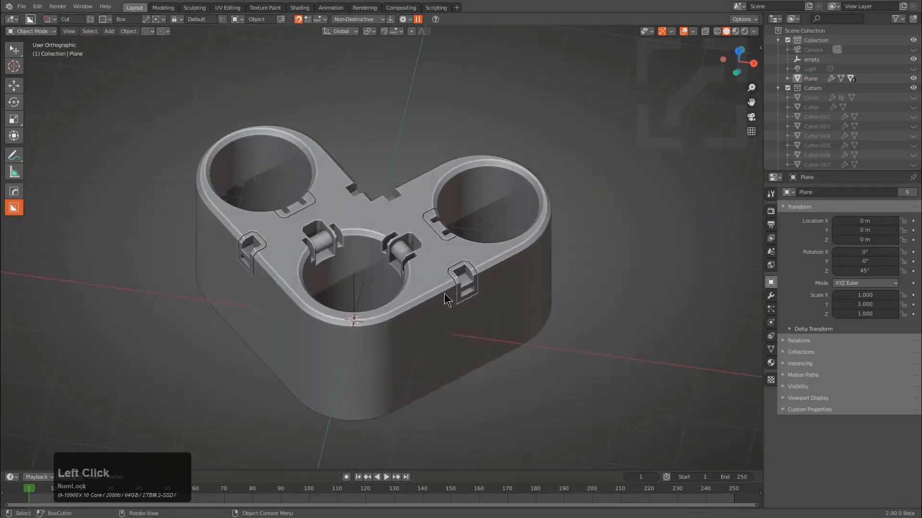
Step: Reveal the circular cutter with Bool Scroll and duplicate it as a solid object with Shade Solid
{"action": "key", "text": "q"}
{"action": "left_click", "coordinate": [471, 264]}
{"action": "left_click", "coordinate": [471, 264]}
{"action": "key", "text": "q"}
{"action": "mouse_move", "coordinate": [455, 324]}
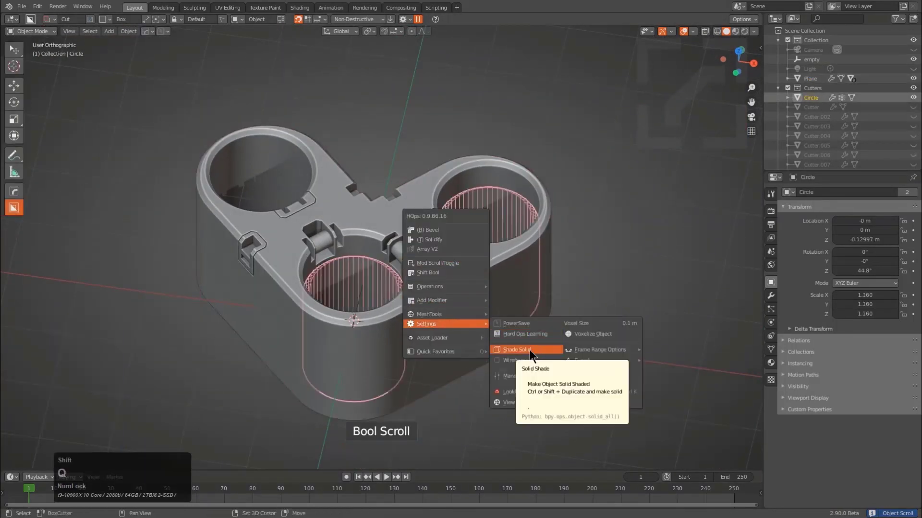
{"action": "left_click", "coordinate": [529, 350], "text": "shift"}
Step: Raise the solid duplicate cylinders along Z to 0.37954 m
{"action": "scroll", "coordinate": [513, 340], "scroll_direction": "up", "scroll_amount": 3}
{"action": "key", "text": "g"}
{"action": "key", "text": "z"}
{"action": "left_click", "coordinate": [498, 295]}
{"action": "key", "text": "alt+z"}
{"action": "middle_click_drag", "start_coordinate": [365, 375], "coordinate": [425, 345]}
{"action": "scroll", "coordinate": [425, 344], "scroll_direction": "down", "scroll_amount": 1}
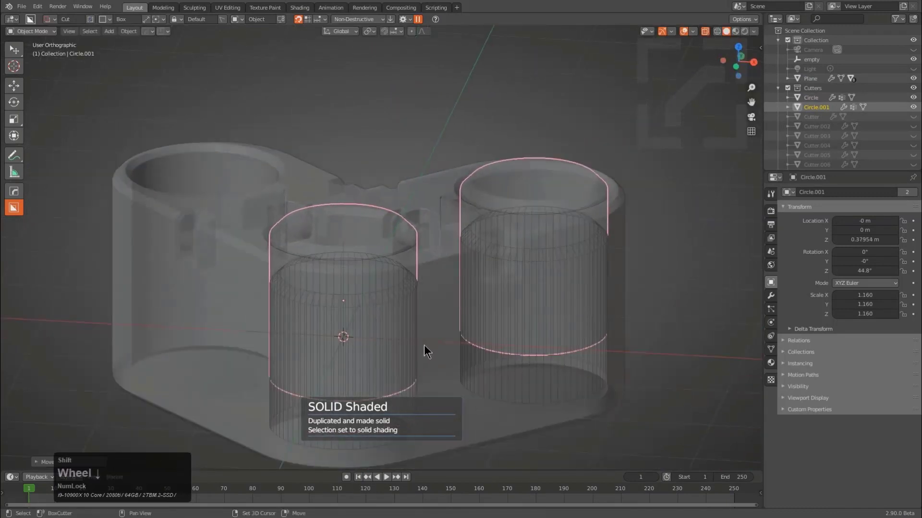
{"action": "left_click", "coordinate": [430, 342]}
{"action": "left_click", "coordinate": [428, 341]}
{"action": "key", "text": "alt+z"}
Step: Isolate the duplicate cylinders with the empty and mirror them across X about it
{"action": "left_click", "coordinate": [361, 236]}
{"action": "key", "text": "KP_Divide"}
{"action": "key", "text": "alt+a"}
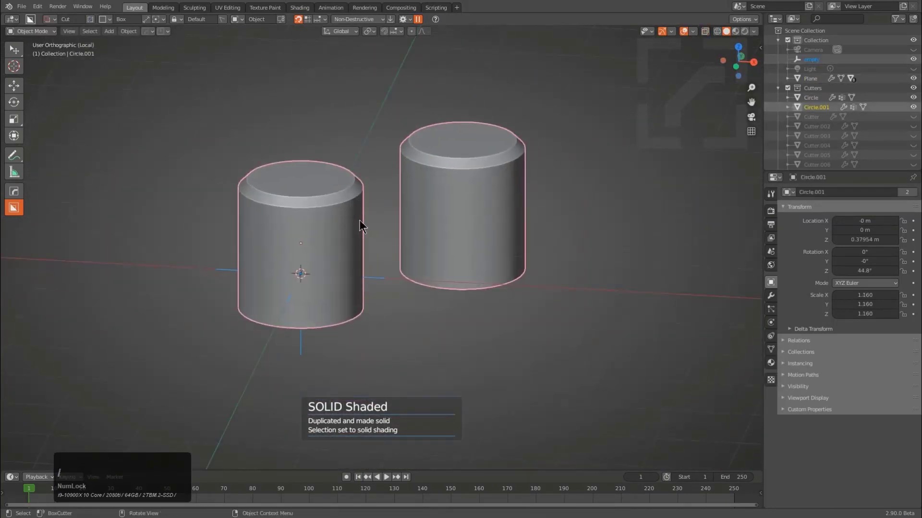
{"action": "left_click", "coordinate": [348, 228]}
{"action": "left_click", "coordinate": [385, 277], "text": "shift"}
{"action": "key", "text": "alt+x"}
{"action": "left_click", "coordinate": [385, 275]}
{"action": "middle_click_drag", "start_coordinate": [379, 273], "coordinate": [374, 286]}
{"action": "key", "text": "alt+z"}
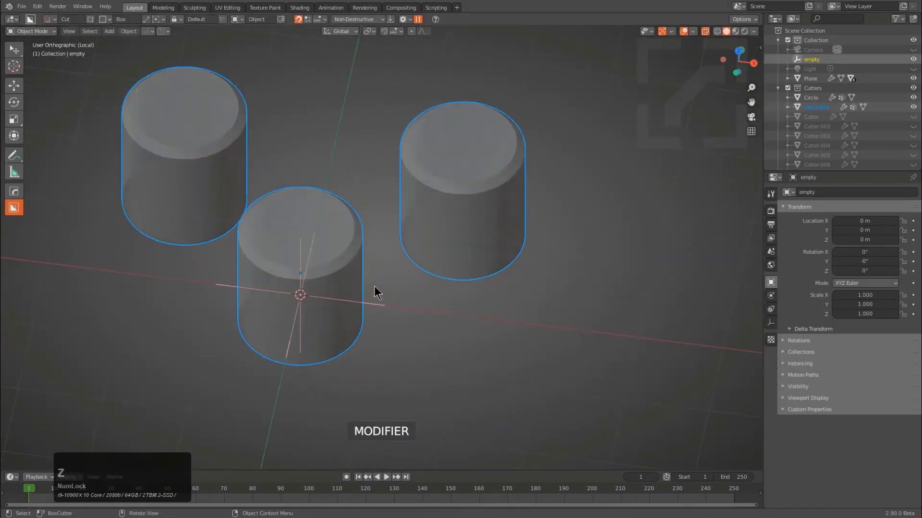
{"action": "key", "text": "alt+z"}
{"action": "key", "text": "KP_Divide"}
{"action": "key", "text": "alt+a"}
Step: Give the cylinders' top bevel a stepped custom profile by scrolling through the bevel profiles
{"action": "left_click", "coordinate": [377, 282]}
{"action": "scroll", "coordinate": [378, 282], "scroll_direction": "up", "scroll_amount": 3}
{"action": "key", "text": "q"}
{"action": "left_click", "coordinate": [436, 178]}
{"action": "key", "text": "p"}
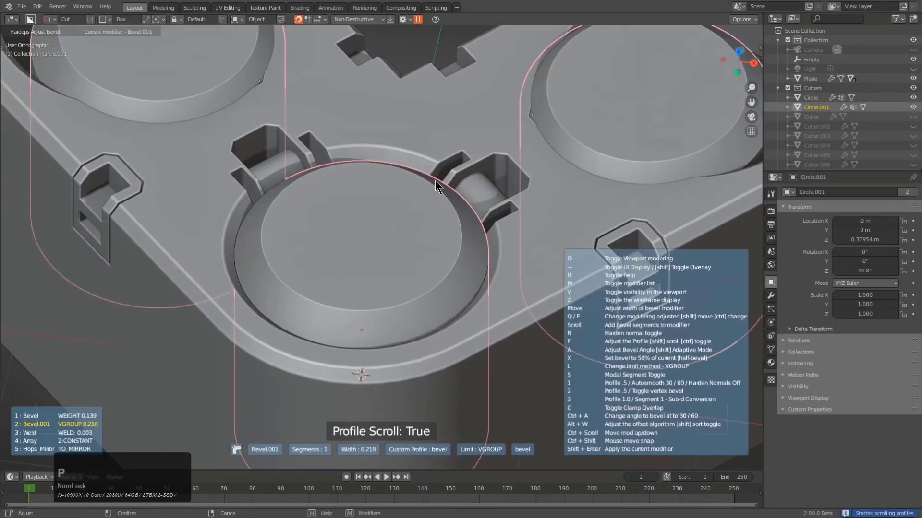
{"action": "scroll", "coordinate": [436, 186], "scroll_direction": "up", "scroll_amount": 4}
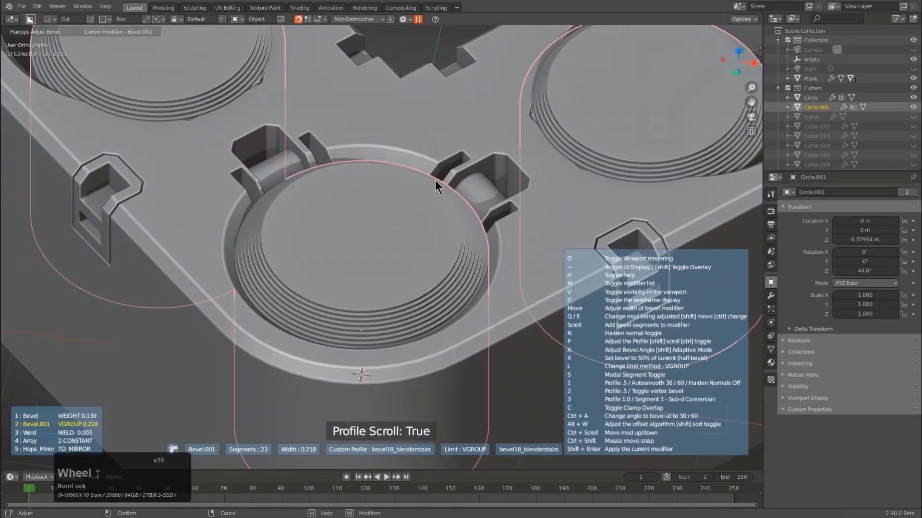
{"action": "scroll", "coordinate": [435, 180], "scroll_direction": "up", "scroll_amount": 2}
{"action": "left_click", "coordinate": [333, 186]}
Step: Hide the original circular cutter and adjust the caps' array so the outer caps sit centred in their holes
{"action": "key", "text": "alt+a"}
{"action": "scroll", "coordinate": [384, 207], "scroll_direction": "down", "scroll_amount": 3}
{"action": "middle_click_drag", "start_coordinate": [439, 228], "coordinate": [461, 280]}
{"action": "left_click", "coordinate": [456, 280]}
{"action": "key", "text": "alt+z"}
{"action": "left_click", "coordinate": [572, 136]}
{"action": "key", "text": "alt+z"}
{"action": "left_click", "coordinate": [556, 147]}
{"action": "key", "text": "q"}
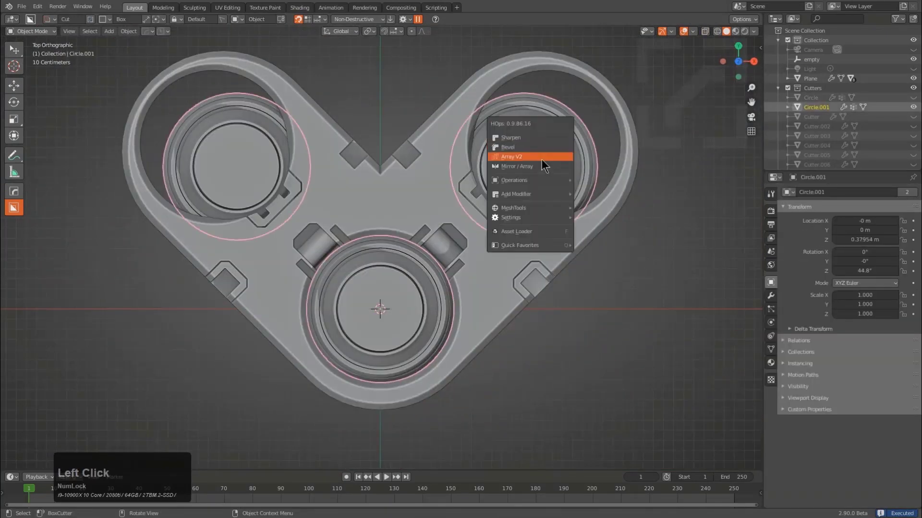
{"action": "left_click", "coordinate": [541, 157]}
{"action": "left_click", "coordinate": [502, 281]}
Step: Mirror the body and caps vertically in front view with a new mirror modifier about a new empty
{"action": "middle_click_drag", "start_coordinate": [502, 280], "coordinate": [463, 308]}
{"action": "key", "text": "a"}
{"action": "middle_click_drag", "start_coordinate": [485, 241], "coordinate": [463, 207]}
{"action": "scroll", "coordinate": [463, 208], "scroll_direction": "up", "scroll_amount": 1}
{"action": "key", "text": "alt+x"}
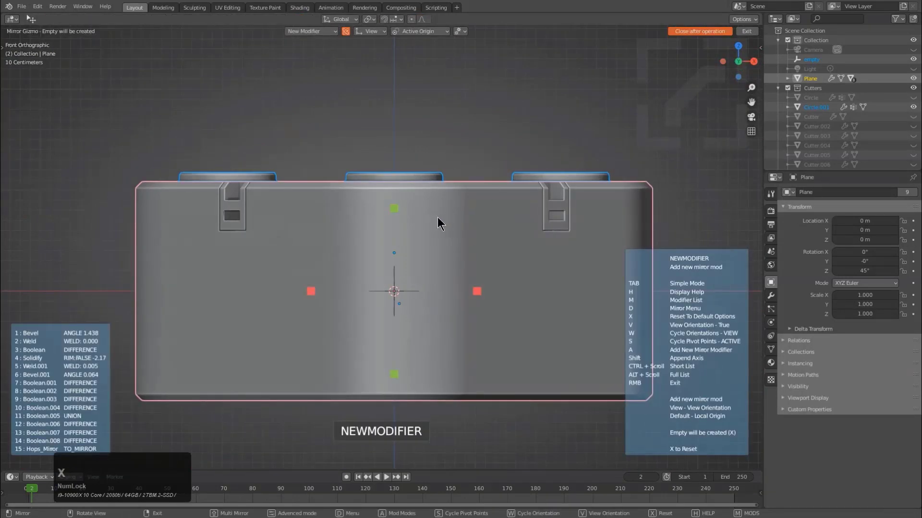
{"action": "key", "text": "a"}
{"action": "key", "text": "a"}
{"action": "key", "text": "v"}
{"action": "left_click", "coordinate": [392, 207]}
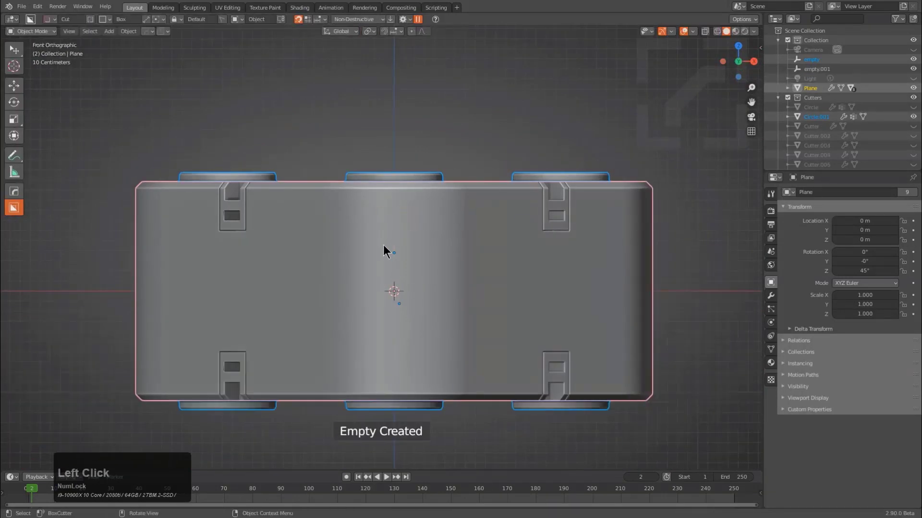
Step: Assign unique blank Principled materials to the body and the caps
{"action": "key", "text": "a"}
{"action": "middle_click_drag", "start_coordinate": [383, 253], "coordinate": [441, 293]}
{"action": "key", "text": "a"}
{"action": "key", "text": "alt+m"}
{"action": "left_click", "coordinate": [433, 285]}
{"action": "middle_click_drag", "start_coordinate": [730, 84], "coordinate": [707, 91]}
{"action": "key", "text": "a"}
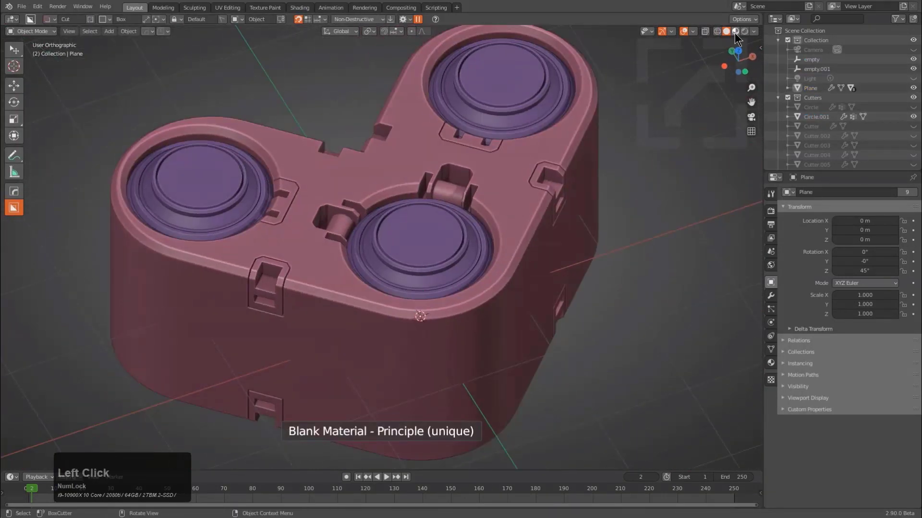
{"action": "middle_click", "coordinate": [529, 248]}
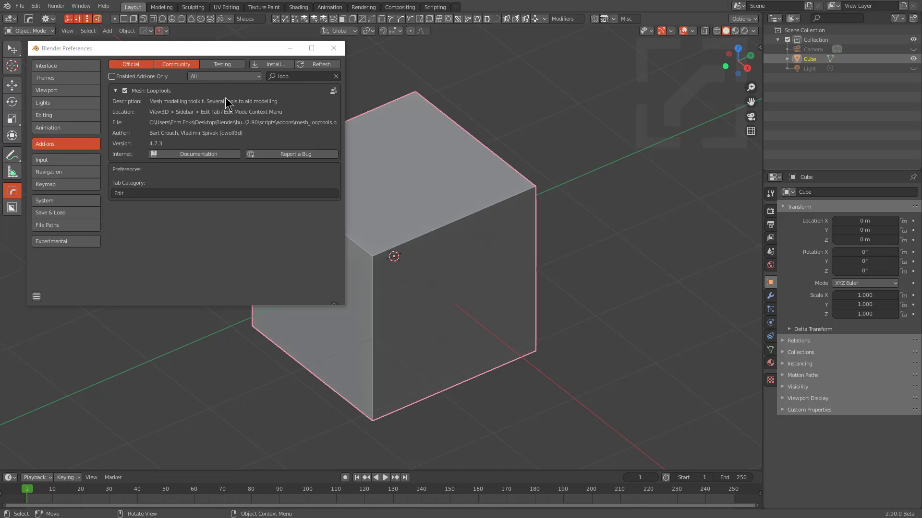
Step: Disable the LoopTools add-on in the preferences
{"action": "left_click", "coordinate": [124, 91]}
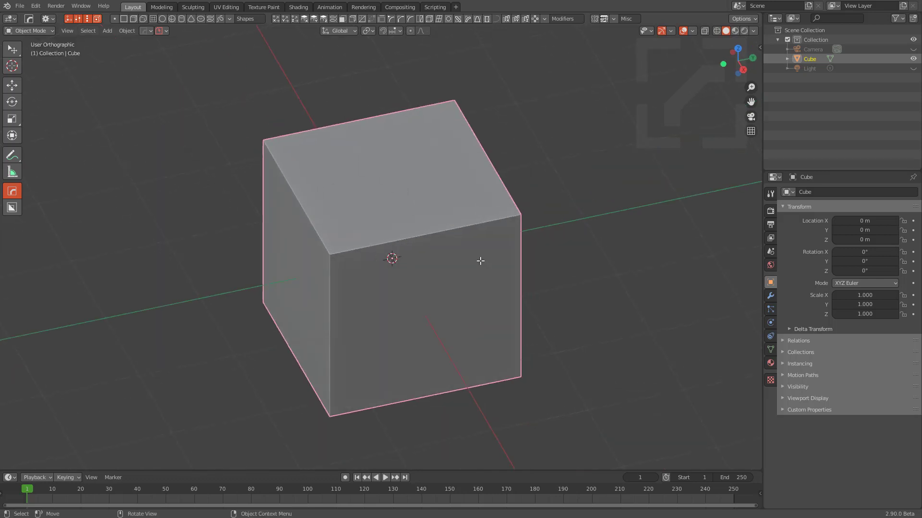
Step: Subdivide all faces of the cube twice in edit mode
{"action": "key", "text": "Tab"}
{"action": "right_click", "coordinate": [391, 250]}
{"action": "left_click", "coordinate": [391, 247]}
{"action": "scroll", "coordinate": [399, 250], "scroll_direction": "up", "scroll_amount": 1}
{"action": "right_click", "coordinate": [400, 249]}
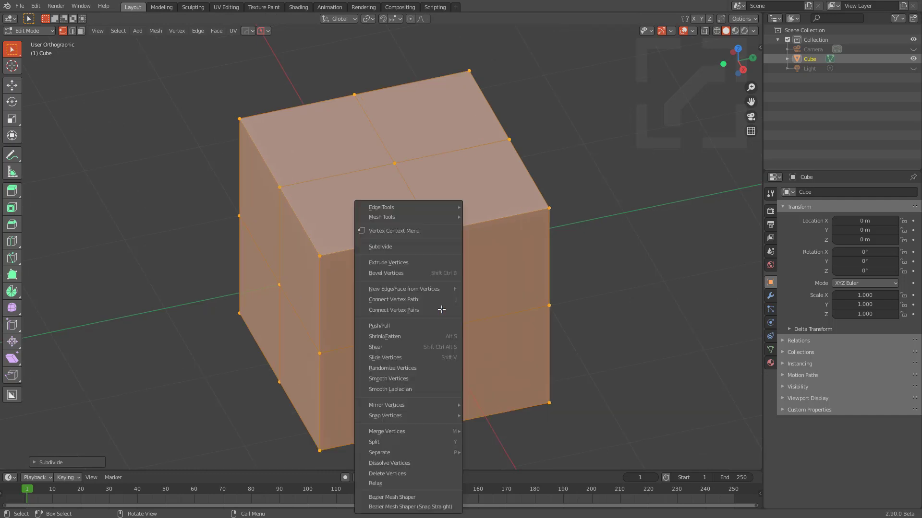
{"action": "left_click", "coordinate": [420, 247]}
Step: Select the front face's centre vertex, grow the selection once, and try the Hard Ops Circle tool with 13 segments
{"action": "left_click", "coordinate": [435, 329]}
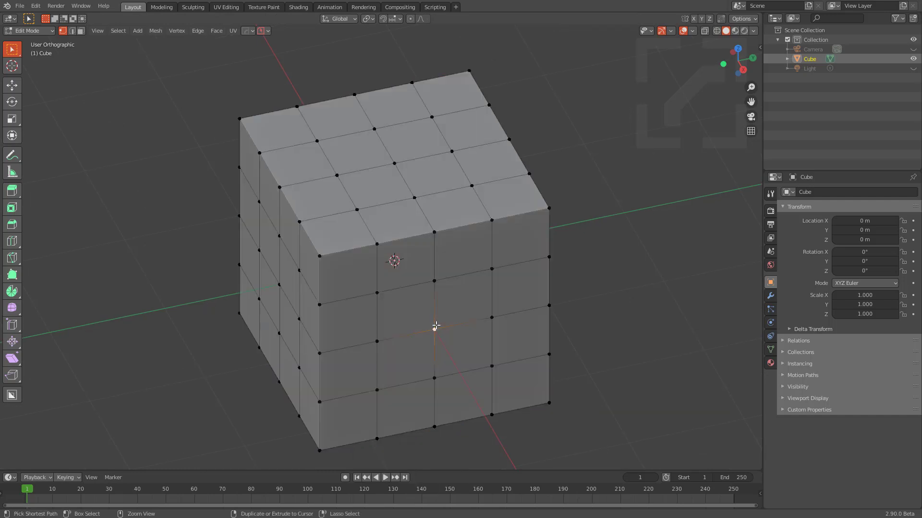
{"action": "key", "text": "ctrl+KP_Add"}
{"action": "right_click", "coordinate": [473, 317]}
{"action": "key", "text": "q"}
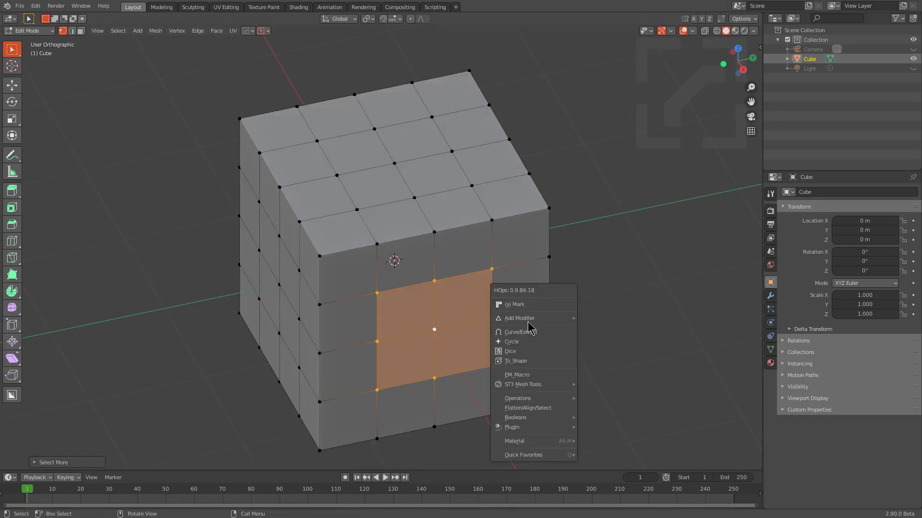
{"action": "left_click", "coordinate": [523, 342]}
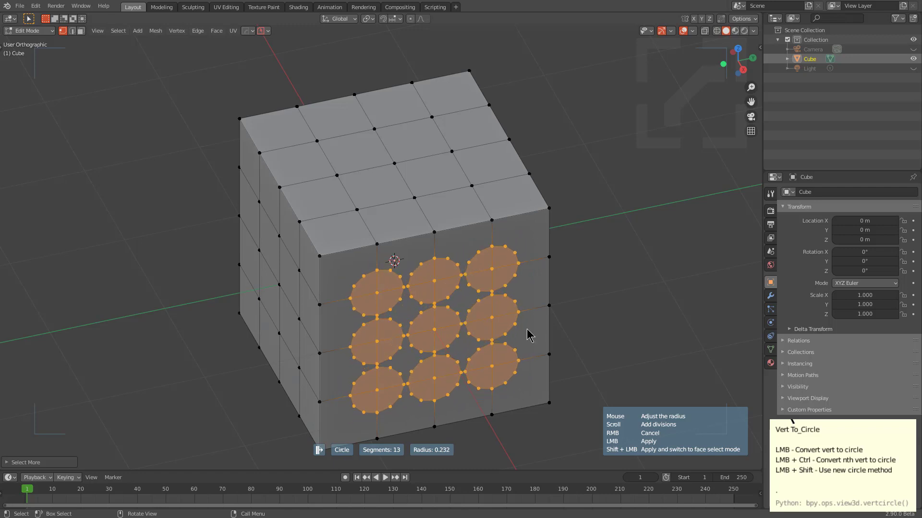
{"action": "right_click", "coordinate": [554, 331]}
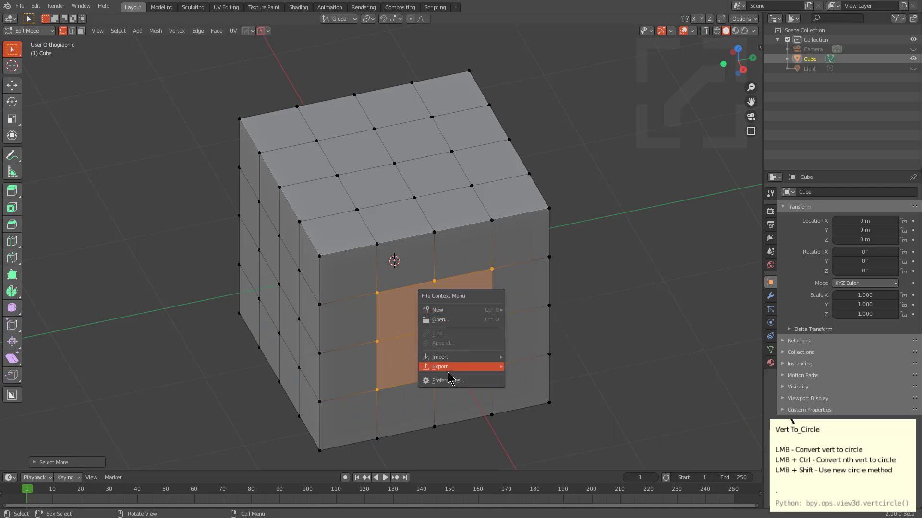
Step: Enable the LoopTools add-on in the preferences
{"action": "left_click", "coordinate": [453, 381]}
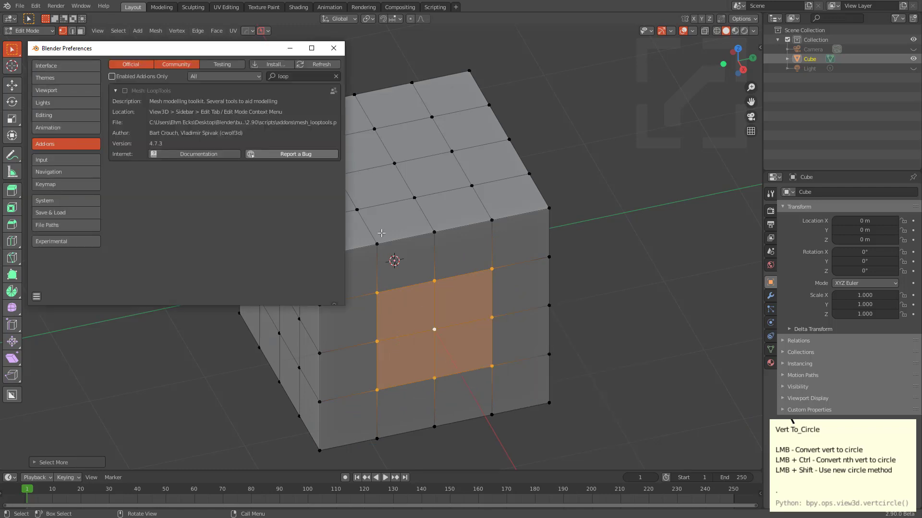
{"action": "left_click", "coordinate": [125, 91]}
{"action": "left_click", "coordinate": [334, 48]}
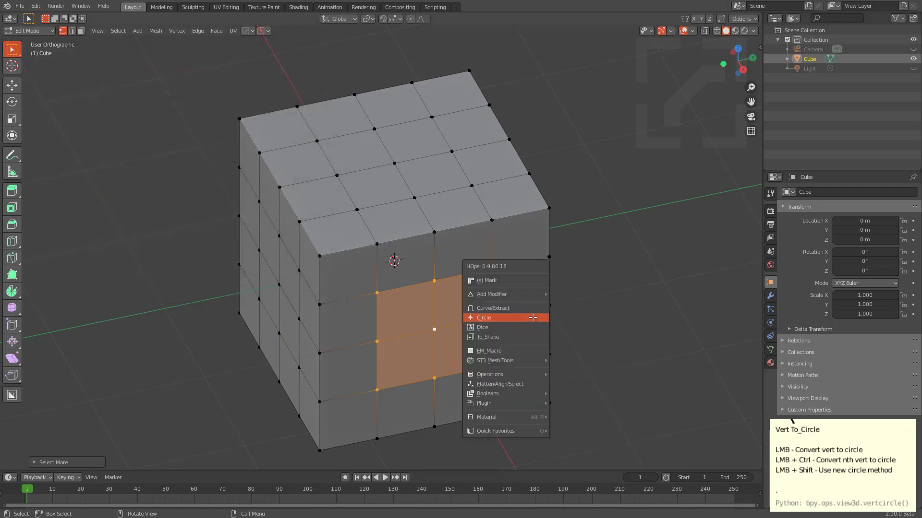
Step: Try the LoopTools-based Circle method on the selected front-face vertices with 5 divisions
{"action": "left_click", "coordinate": [532, 317]}
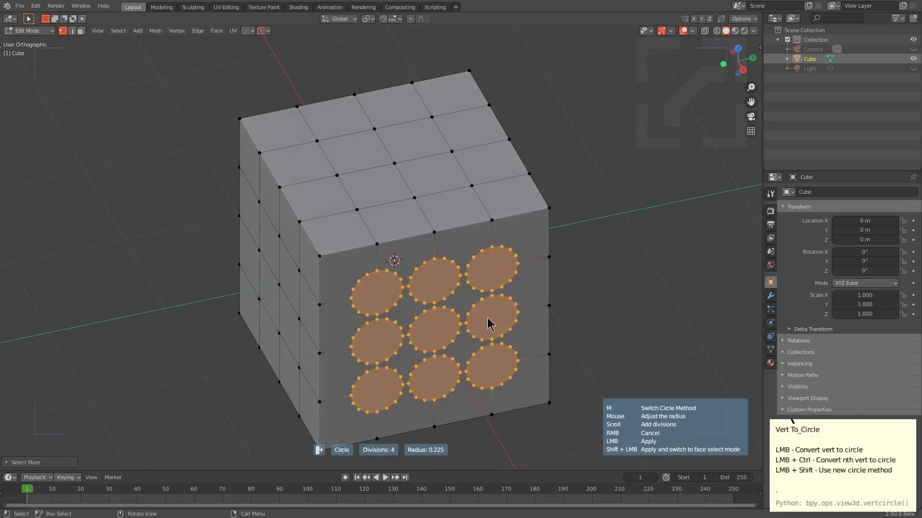
{"action": "scroll", "coordinate": [516, 323], "scroll_direction": "down", "scroll_amount": 3}
{"action": "scroll", "coordinate": [533, 323], "scroll_direction": "up", "scroll_amount": 4}
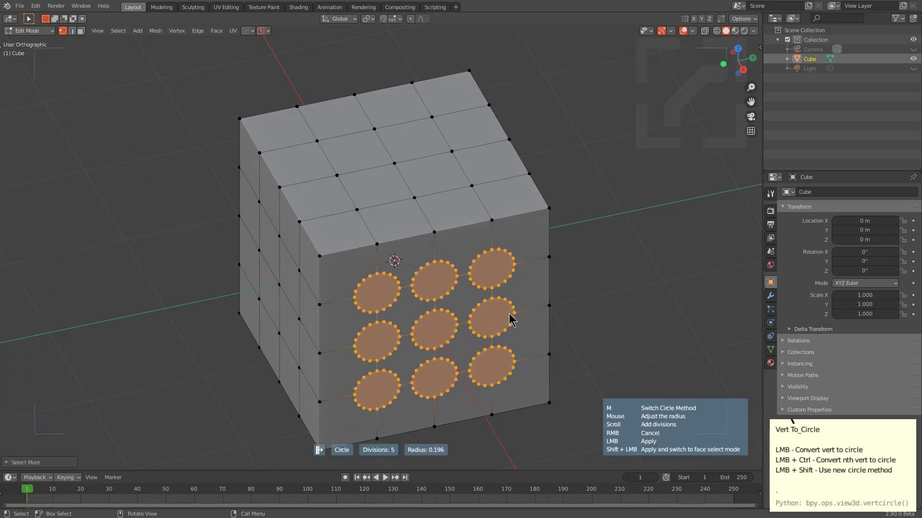
{"action": "right_click", "coordinate": [500, 311]}
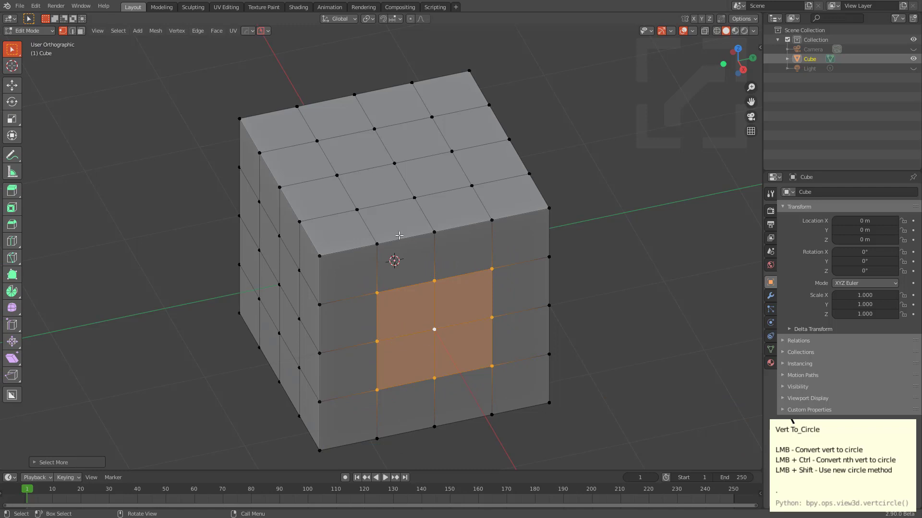
Step: Try the segment-based Circle method on the selected front-face vertices with 16 segments
{"action": "key", "text": "q"}
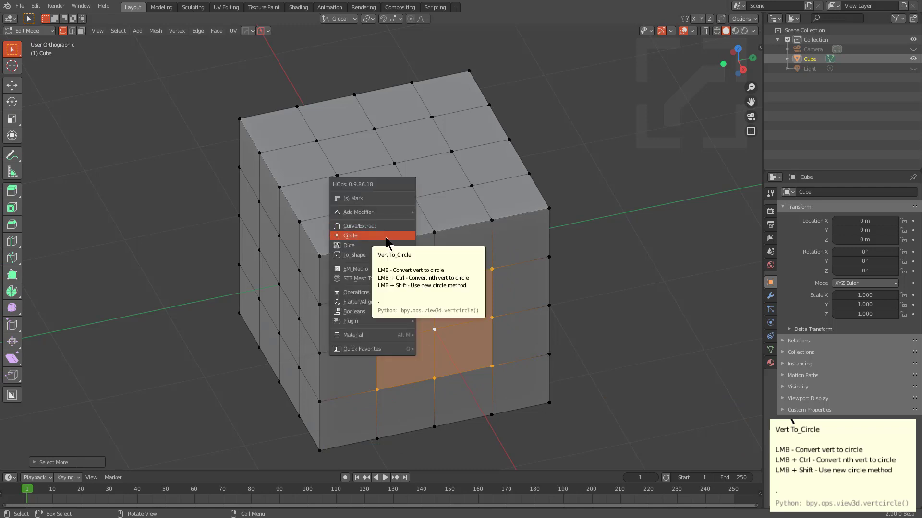
{"action": "left_click", "coordinate": [386, 237]}
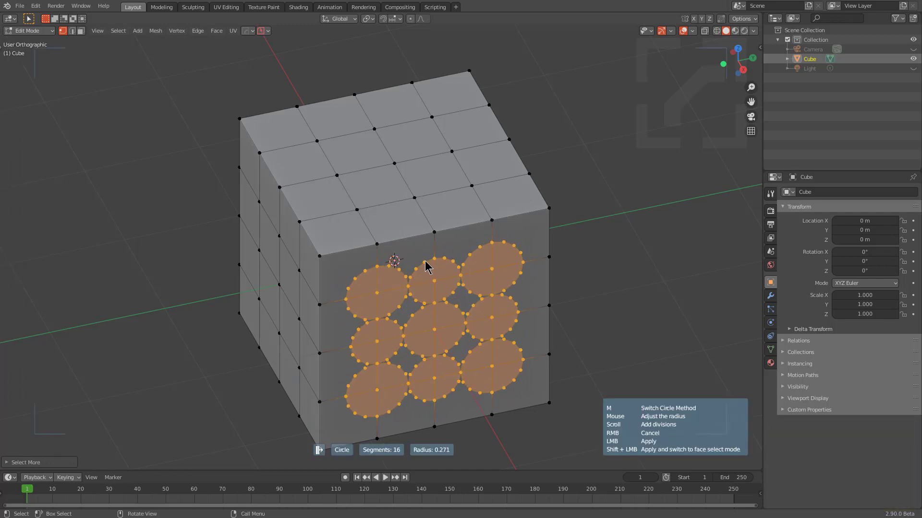
{"action": "right_click", "coordinate": [425, 263]}
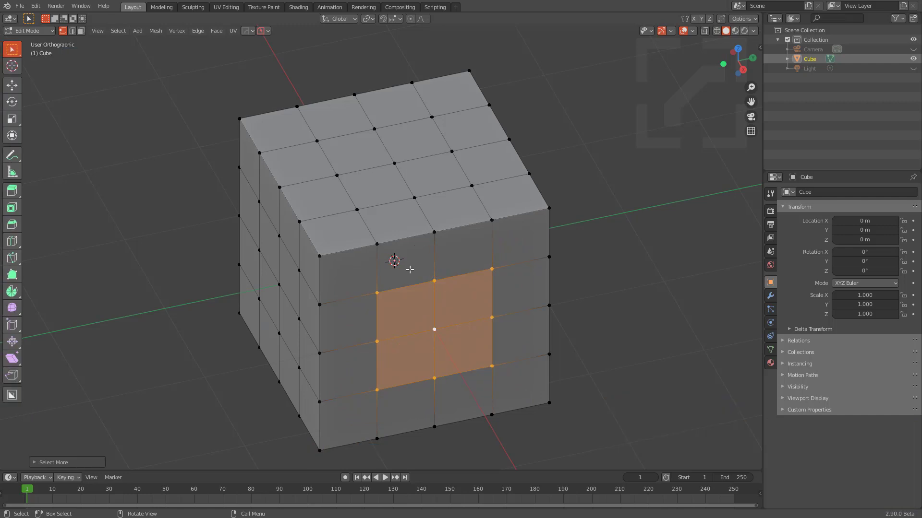
Step: Select the edge loop along the cube's upper front edge and try the Circle tool on its vertices with 4 divisions
{"action": "left_click", "coordinate": [414, 240], "text": "alt"}
{"action": "scroll", "coordinate": [414, 243], "scroll_direction": "up", "scroll_amount": 1}
{"action": "key", "text": "q"}
{"action": "left_click", "coordinate": [409, 252]}
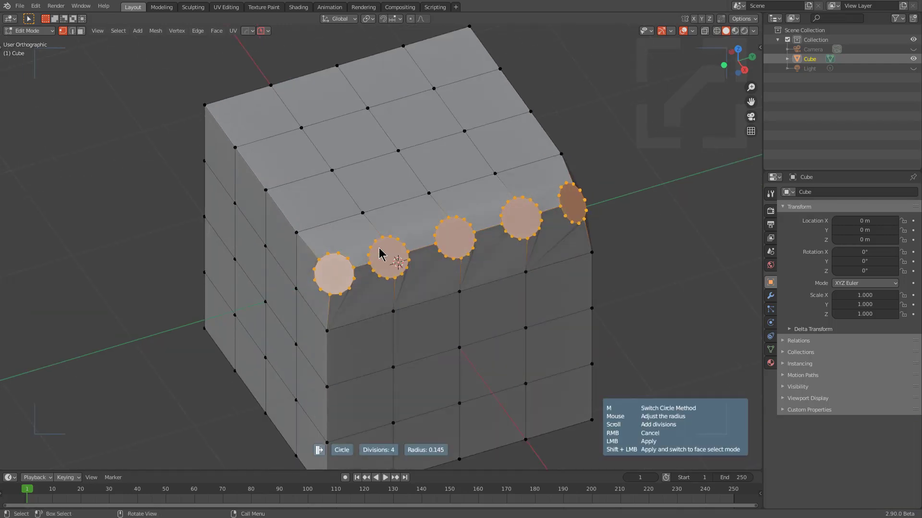
{"action": "right_click", "coordinate": [443, 241]}
Step: Convert the selected upper-edge vertices into 16-segment circles with the segment-based Circle method
{"action": "key", "text": "q"}
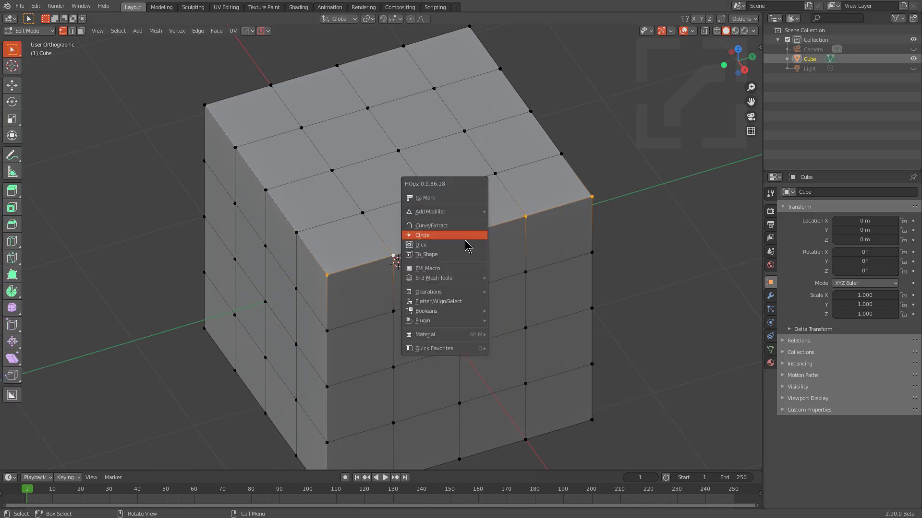
{"action": "left_click", "coordinate": [466, 237]}
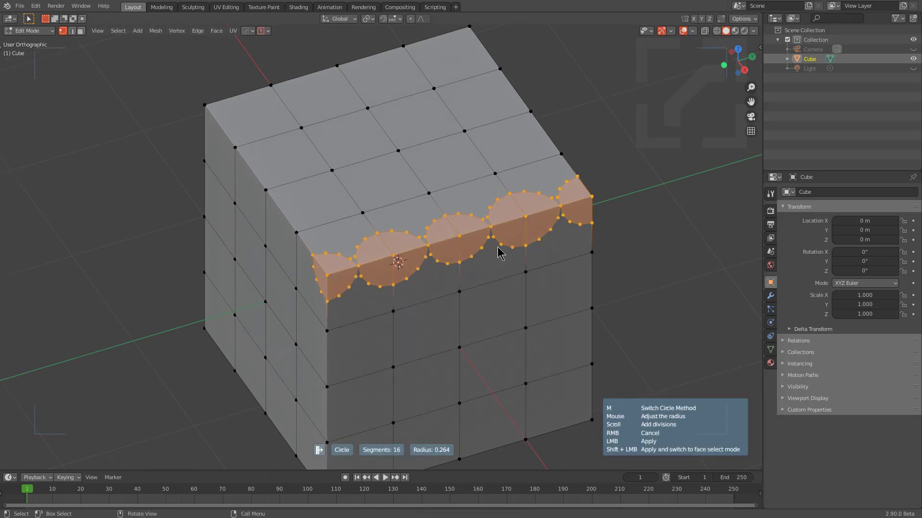
{"action": "left_click", "coordinate": [468, 258]}
{"action": "middle_click_drag", "start_coordinate": [468, 258], "coordinate": [539, 205]}
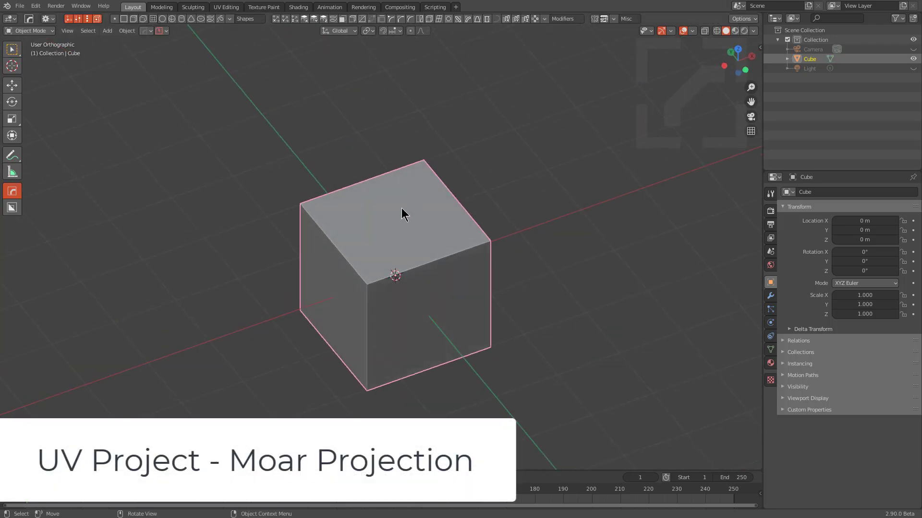
Step: Delete the cube and import Recover-Tactical-Glock-Charging-Handle-GCH.jpg from E:\ShareX\Screenshots\2020-09 as an image plane
{"action": "key", "text": "x"}
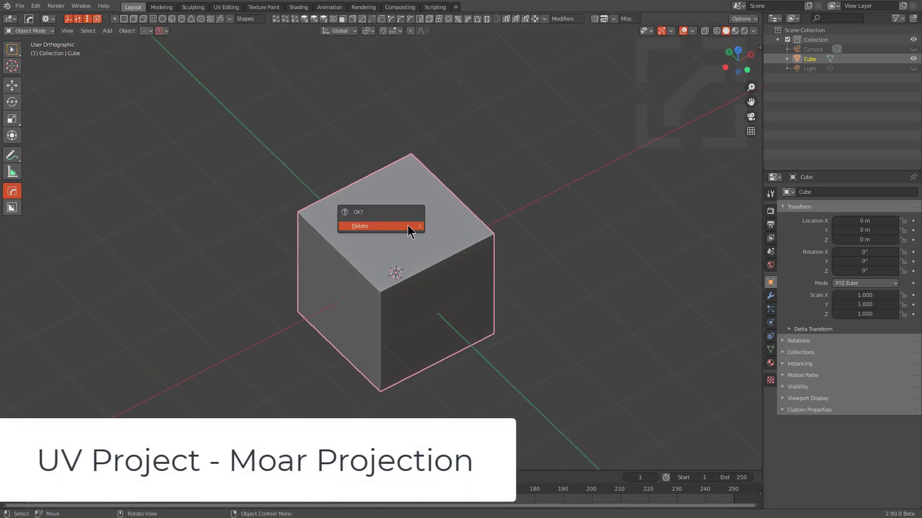
{"action": "left_click", "coordinate": [407, 226]}
{"action": "left_click", "coordinate": [19, 7]}
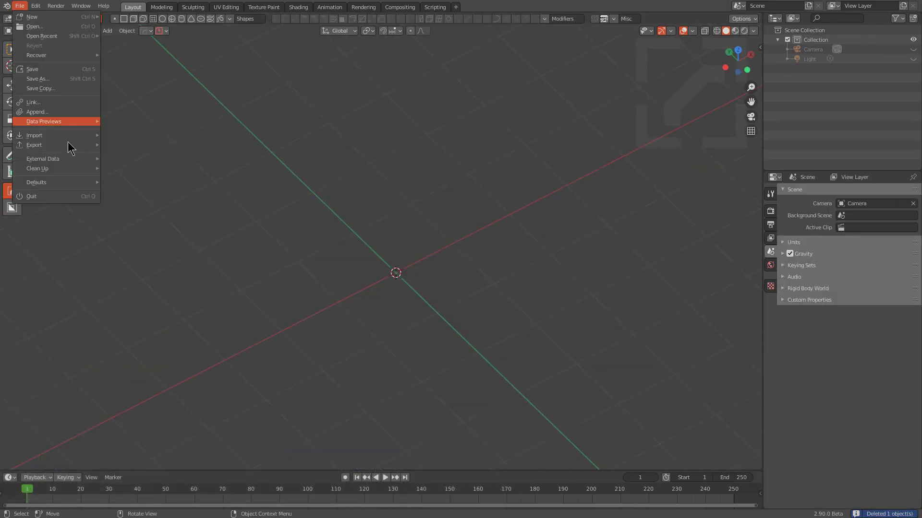
{"action": "mouse_move", "coordinate": [76, 135]}
{"action": "left_click", "coordinate": [139, 211]}
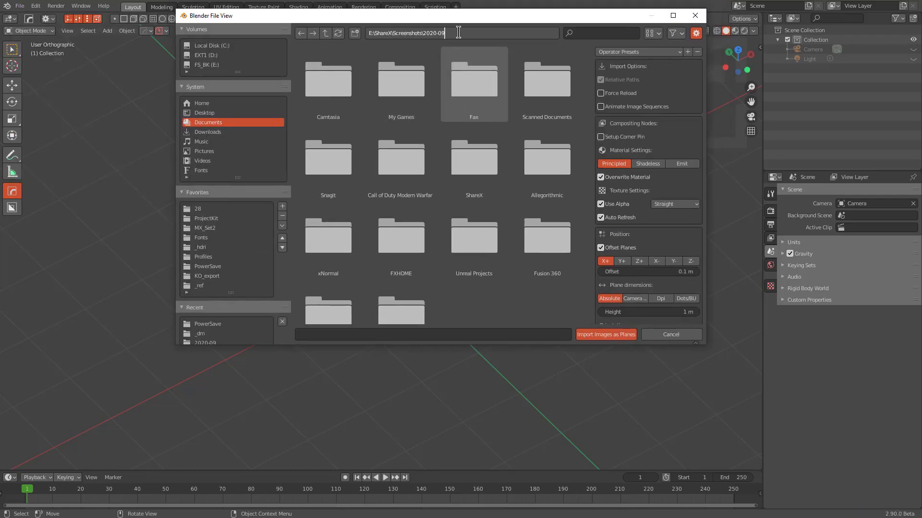
{"action": "key", "text": "Return"}
{"action": "left_click", "coordinate": [328, 79]}
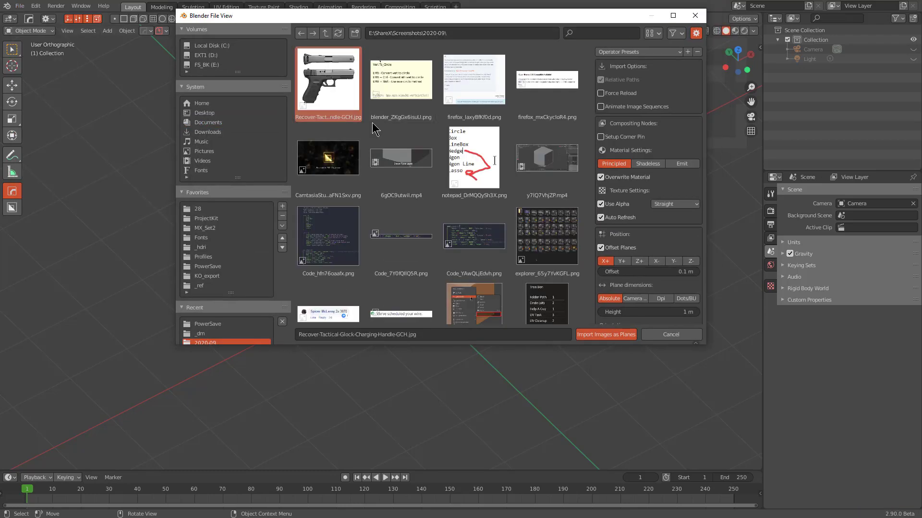
{"action": "left_click", "coordinate": [616, 339]}
Step: Switch the viewport display with Solid / Texture Toggle to show the image on the plane
{"action": "middle_click_drag", "start_coordinate": [485, 268], "coordinate": [502, 252]}
{"action": "scroll", "coordinate": [502, 253], "scroll_direction": "up", "scroll_amount": 4}
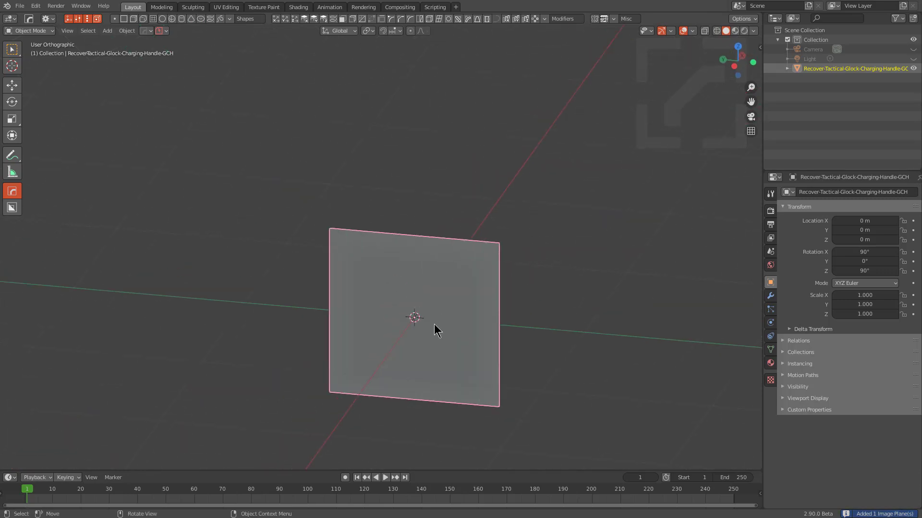
{"action": "middle_click_drag", "start_coordinate": [434, 324], "coordinate": [459, 282]}
{"action": "scroll", "coordinate": [375, 272], "scroll_direction": "up", "scroll_amount": 1}
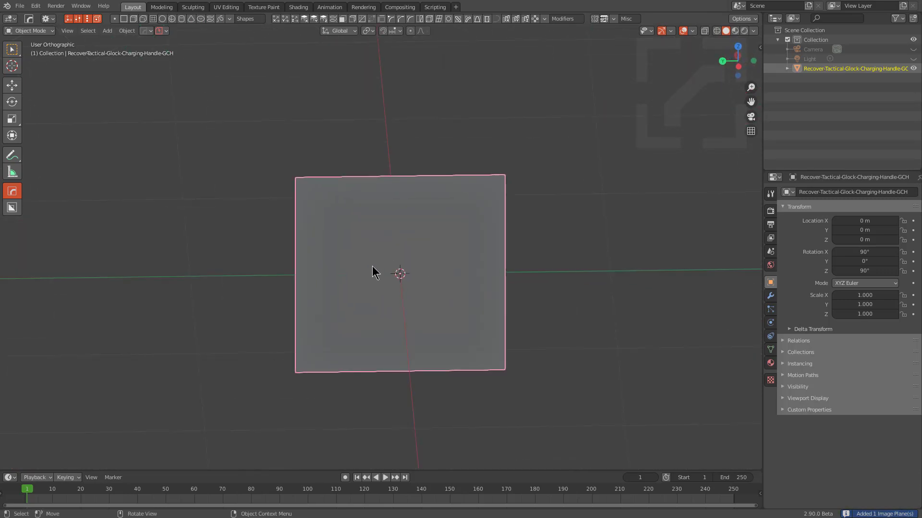
{"action": "middle_click_drag", "start_coordinate": [373, 273], "coordinate": [382, 269]}
{"action": "key", "text": "alt+v"}
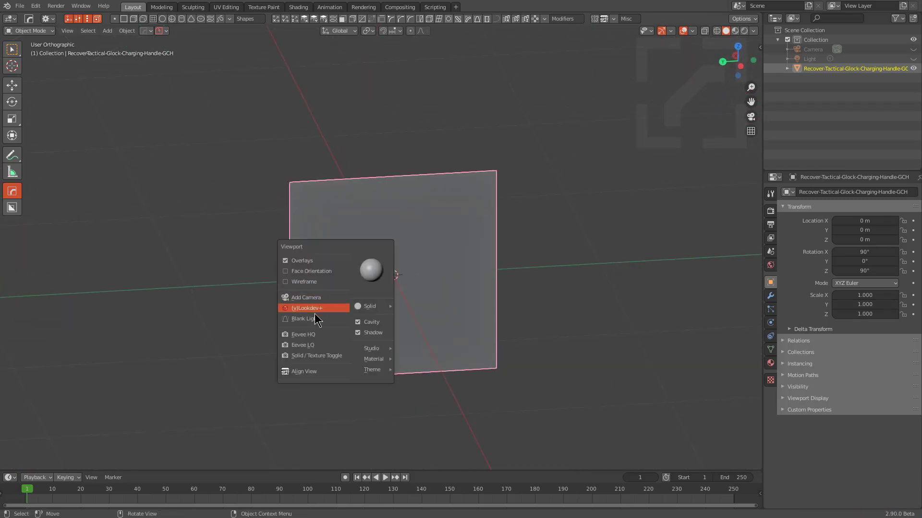
{"action": "left_click", "coordinate": [318, 355]}
Step: Align to the left orthographic view of the image plane and enter edit mode with nothing selected
{"action": "middle_click_drag", "start_coordinate": [455, 327], "coordinate": [427, 298], "text": "alt"}
{"action": "scroll", "coordinate": [451, 285], "scroll_direction": "up", "scroll_amount": 5}
{"action": "middle_click_drag", "start_coordinate": [523, 374], "coordinate": [425, 157], "text": "shift"}
{"action": "key", "text": "Tab"}
{"action": "scroll", "coordinate": [425, 157], "scroll_direction": "up", "scroll_amount": 2}
{"action": "scroll", "coordinate": [285, 194], "scroll_direction": "down", "scroll_amount": 4}
{"action": "key", "text": "alt+a"}
{"action": "scroll", "coordinate": [286, 194], "scroll_direction": "up", "scroll_amount": 5}
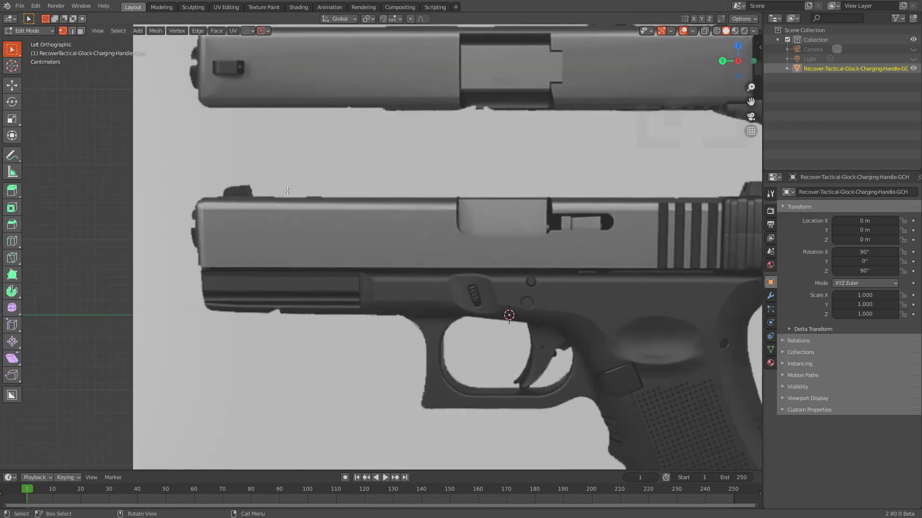
{"action": "scroll", "coordinate": [285, 194], "scroll_direction": "down", "scroll_amount": 1}
Step: Knife-cut the side-view pistol's outline into the plane, from the slide around the grip and trigger guard to the muzzle
{"action": "key", "text": "k"}
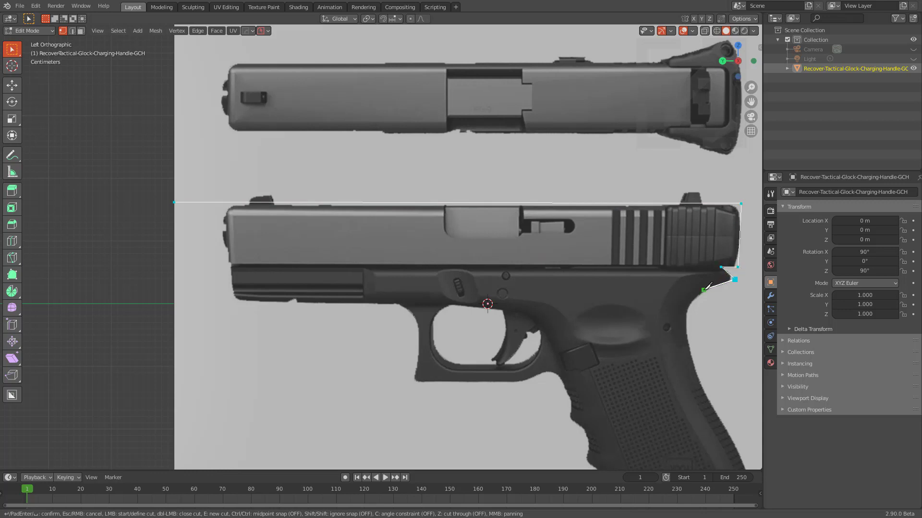
{"action": "left_click", "coordinate": [697, 380]}
{"action": "middle_click_drag", "start_coordinate": [648, 314], "coordinate": [475, 109], "text": "shift"}
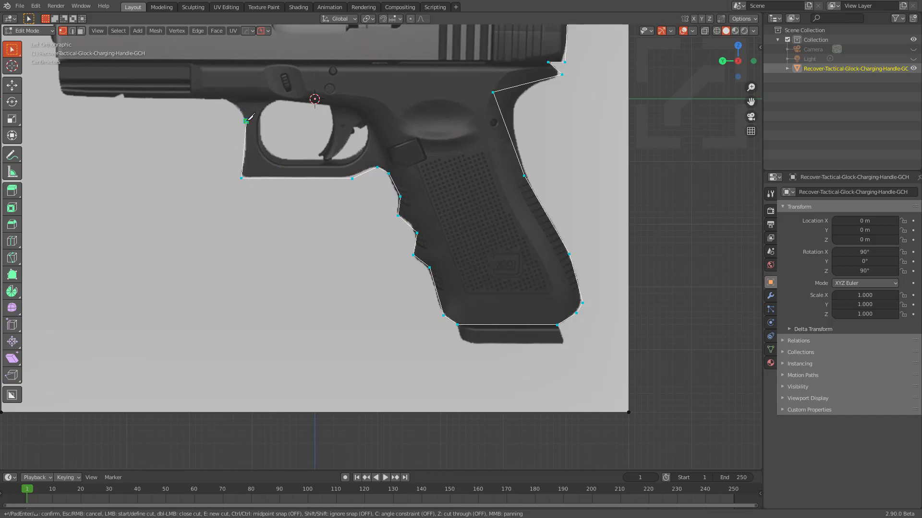
{"action": "middle_click_drag", "start_coordinate": [226, 99], "coordinate": [367, 232], "text": "shift"}
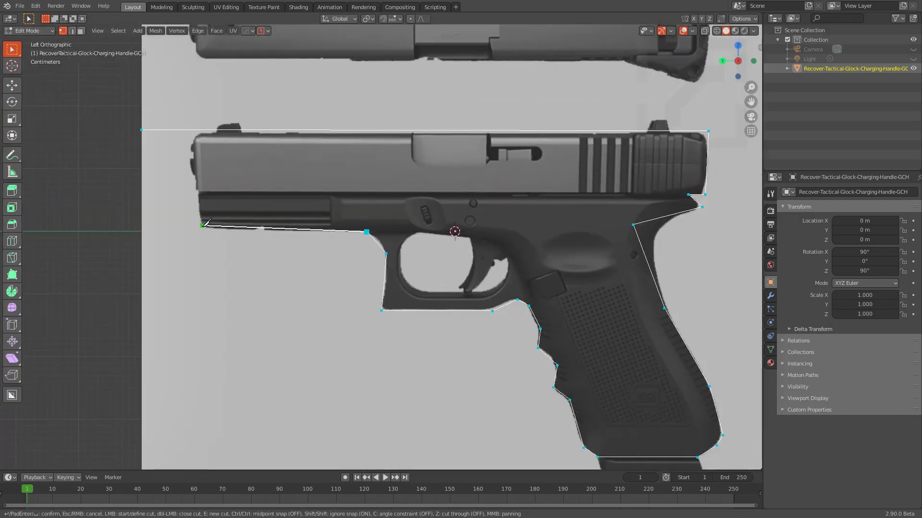
{"action": "left_click", "coordinate": [202, 226]}
{"action": "left_click", "coordinate": [196, 130]}
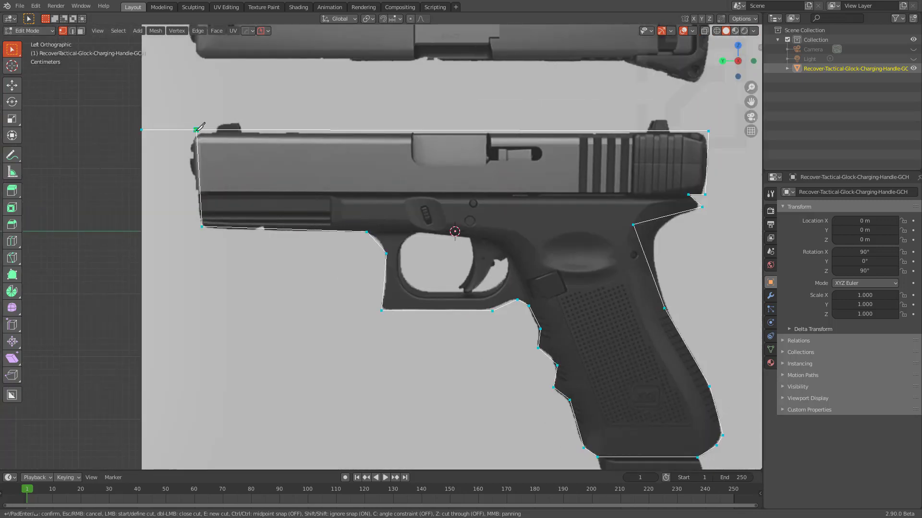
{"action": "key", "text": "Return"}
Step: Bevel the outline's corner vertex at the top of the backstrap into a curve and adjust the curve's lowest vertex
{"action": "middle_click_drag", "start_coordinate": [606, 265], "coordinate": [420, 262], "text": "shift"}
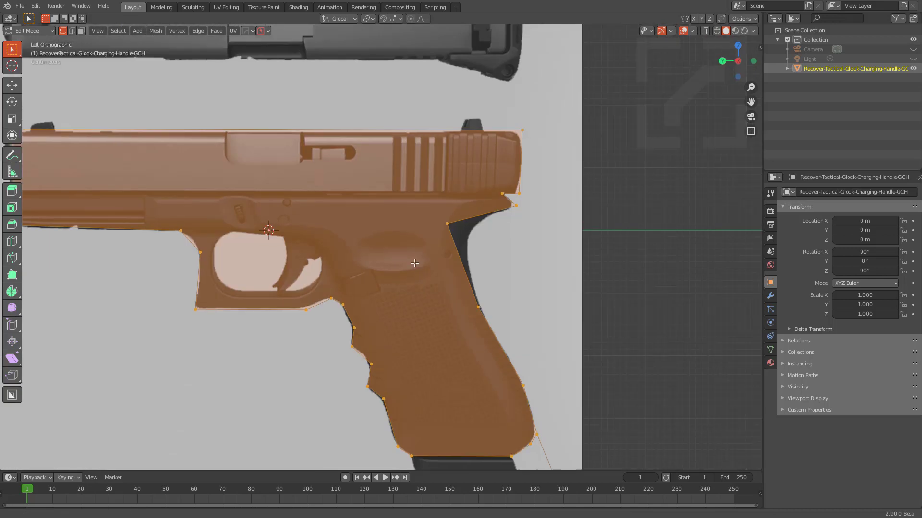
{"action": "left_click", "coordinate": [457, 228]}
{"action": "scroll", "coordinate": [520, 251], "scroll_direction": "up", "scroll_amount": 3}
{"action": "key", "text": "ctrl+shift+b"}
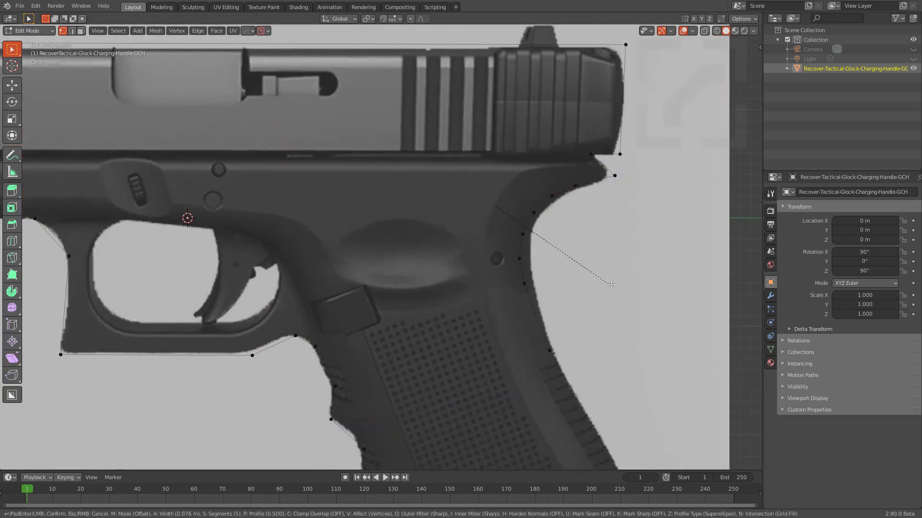
{"action": "left_click", "coordinate": [625, 288]}
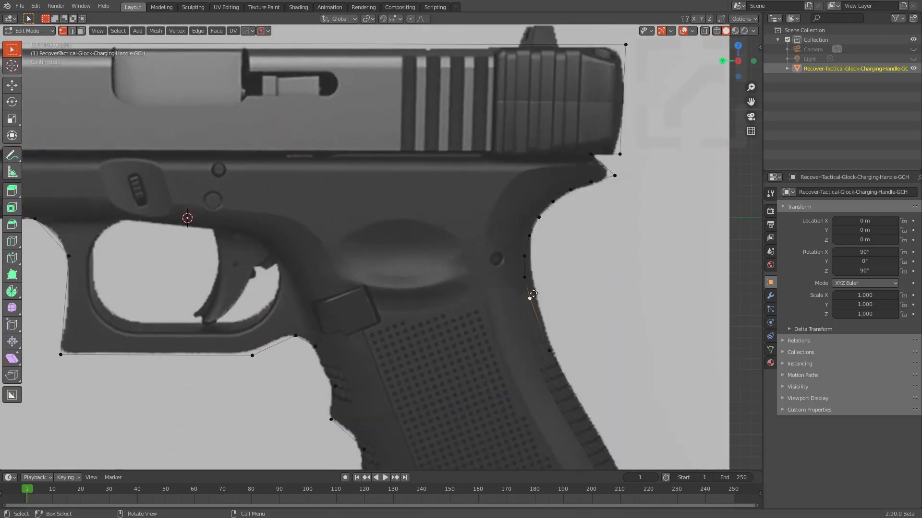
{"action": "left_click", "coordinate": [529, 299]}
Step: Try moving the backstrap vertex just below the rounded curve outward
{"action": "left_click", "coordinate": [549, 352]}
{"action": "key", "text": "ctrl+shift+b"}
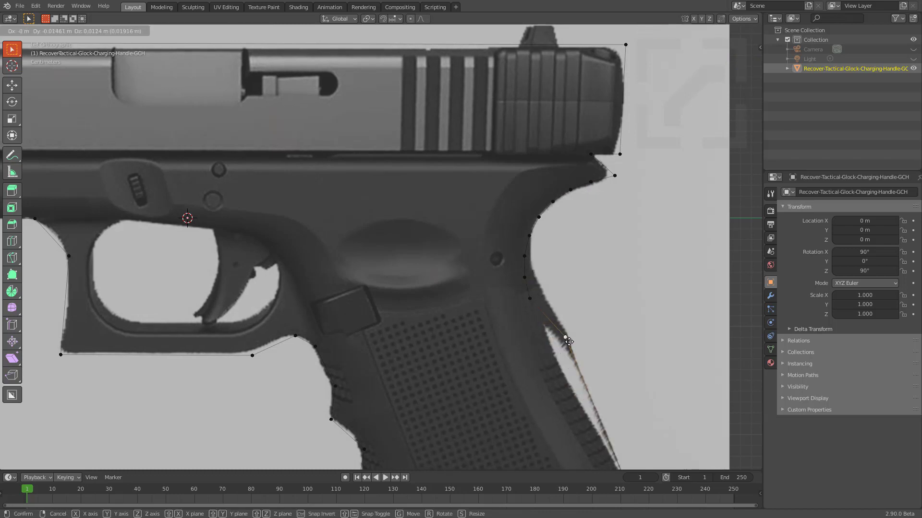
{"action": "right_click", "coordinate": [596, 352]}
{"action": "key", "text": "ctrl+z"}
{"action": "middle_click_drag", "start_coordinate": [541, 340], "coordinate": [532, 308], "text": "shift"}
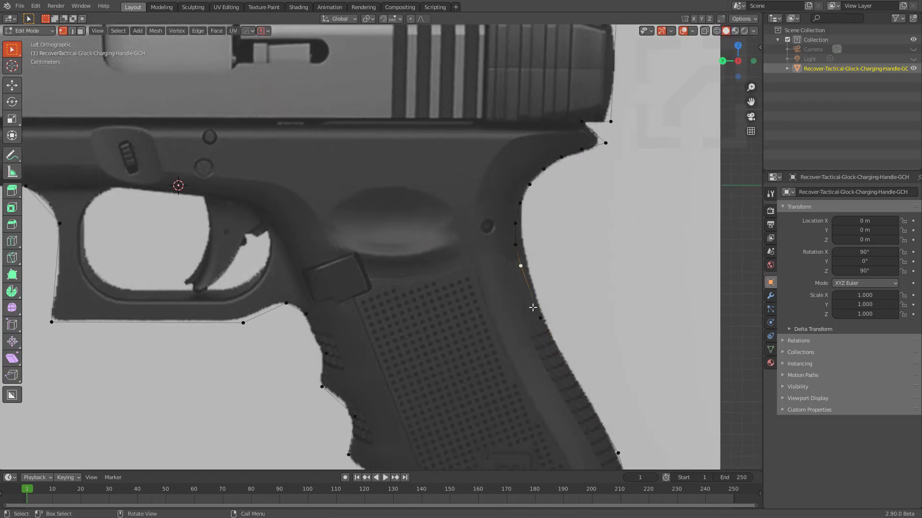
{"action": "left_click", "coordinate": [539, 317]}
{"action": "key", "text": "g"}
{"action": "left_click", "coordinate": [547, 317]}
{"action": "middle_click_drag", "start_coordinate": [553, 358], "coordinate": [571, 297], "text": "ctrl"}
{"action": "middle_click_drag", "start_coordinate": [571, 296], "coordinate": [403, 111], "text": "shift"}
{"action": "key", "text": "ctrl+z"}
Step: Try moving the lower backstrap vertex inward across the grip
{"action": "left_click", "coordinate": [517, 339]}
{"action": "key", "text": "g"}
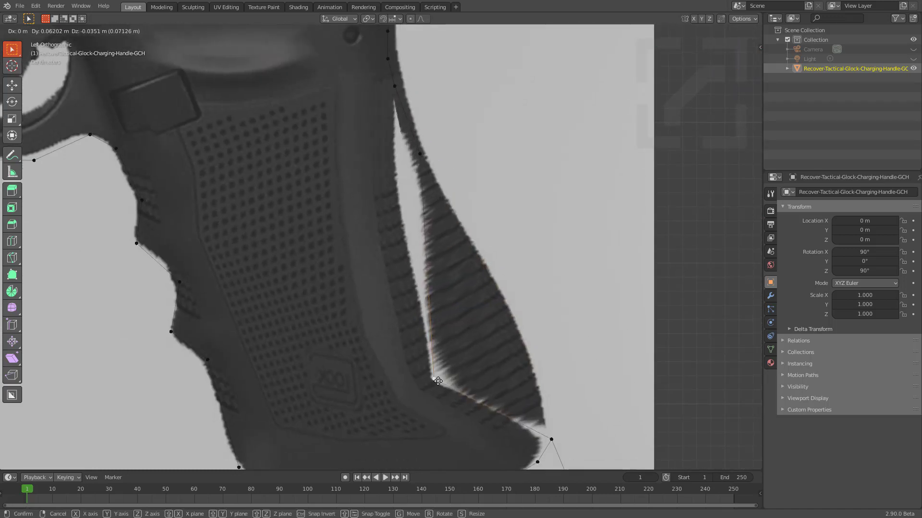
{"action": "key", "text": "Escape"}
Step: Try moving vertices of the pistol outline along the grip's front edge
{"action": "scroll", "coordinate": [499, 266], "scroll_direction": "down", "scroll_amount": 1}
{"action": "left_click", "coordinate": [422, 298]}
{"action": "key", "text": "g"}
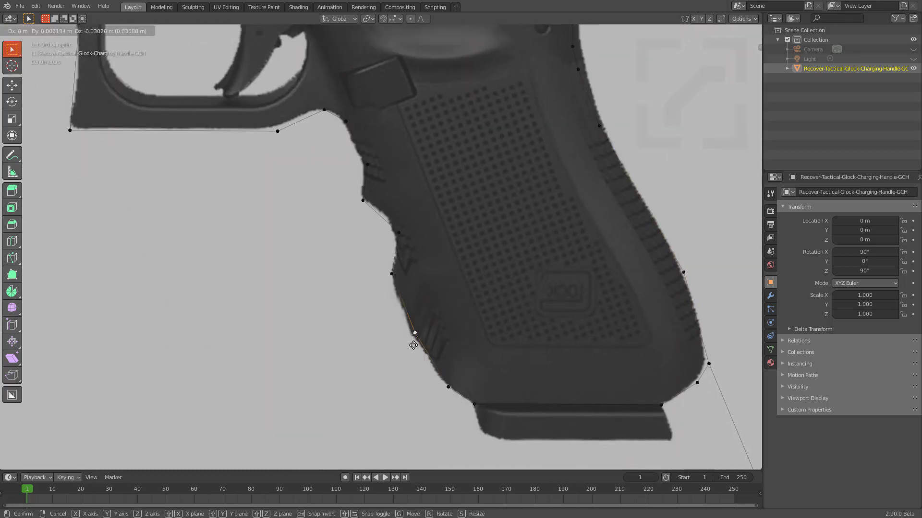
{"action": "right_click", "coordinate": [456, 317]}
{"action": "left_click", "coordinate": [390, 271]}
{"action": "key", "text": "g"}
{"action": "right_click", "coordinate": [376, 285]}
Step: Leave Edit Mode on the cut pistol image plane
{"action": "scroll", "coordinate": [422, 249], "scroll_direction": "down", "scroll_amount": 2}
{"action": "middle_click_drag", "start_coordinate": [440, 237], "coordinate": [468, 378], "text": "shift"}
{"action": "scroll", "coordinate": [468, 377], "scroll_direction": "down", "scroll_amount": 4}
{"action": "key", "text": "Tab"}
{"action": "middle_click_drag", "start_coordinate": [143, 137], "coordinate": [264, 174], "text": "shift"}
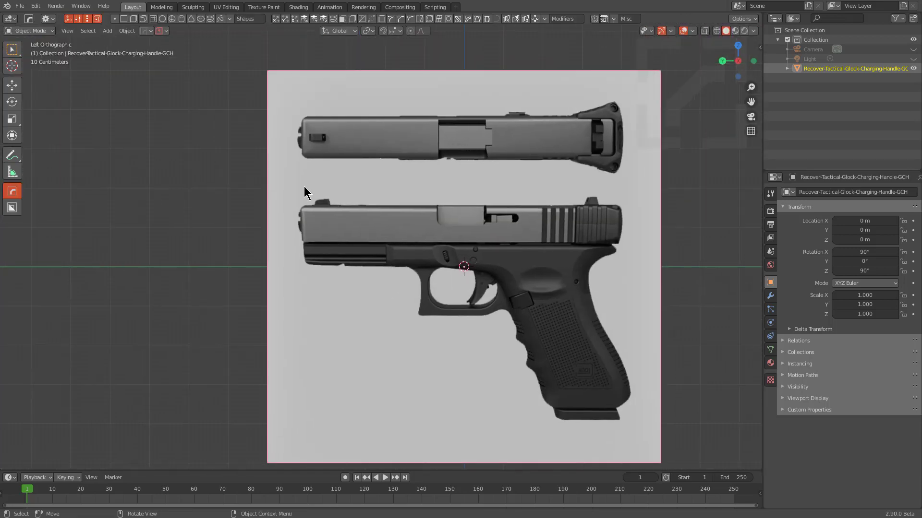
Step: Try moving the pistol image plane along the Y axis
{"action": "scroll", "coordinate": [468, 257], "scroll_direction": "up", "scroll_amount": 1}
{"action": "middle_click_drag", "start_coordinate": [456, 246], "coordinate": [441, 277]}
{"action": "key", "text": "g"}
{"action": "key", "text": "y"}
{"action": "right_click", "coordinate": [402, 235]}
Step: Delete the pistol image plane from the scene
{"action": "middle_click_drag", "start_coordinate": [402, 235], "coordinate": [446, 278]}
{"action": "middle_click_drag", "start_coordinate": [398, 295], "coordinate": [460, 248]}
{"action": "key", "text": "Delete"}
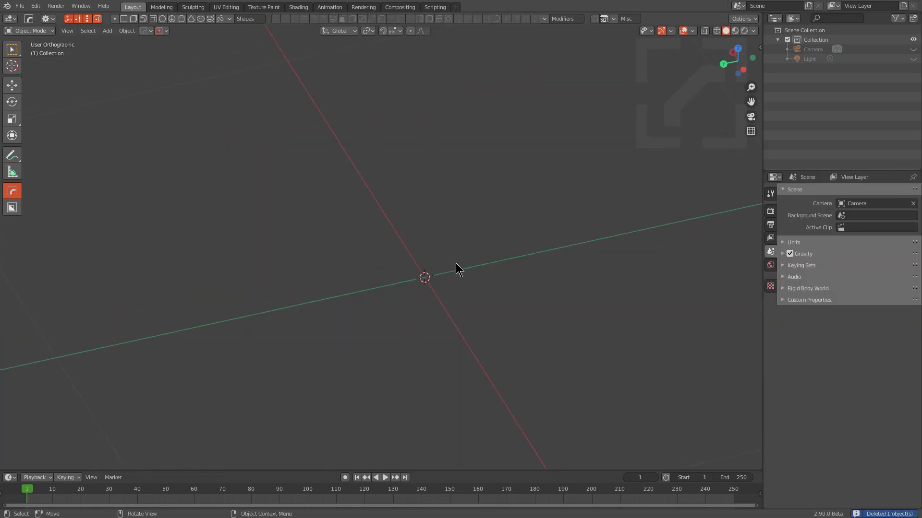
Step: Add a mesh plane at the origin
{"action": "key", "text": "q"}
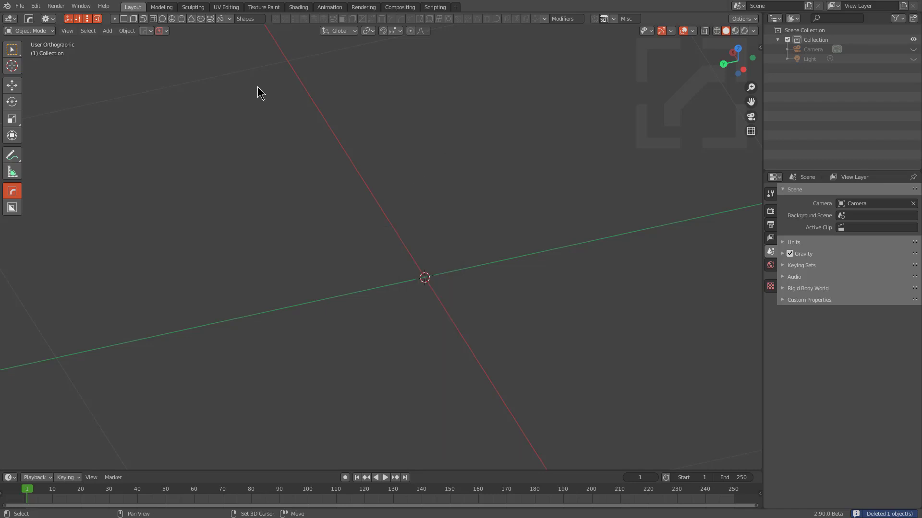
{"action": "key", "text": "shift+a"}
{"action": "mouse_move", "coordinate": [476, 204]}
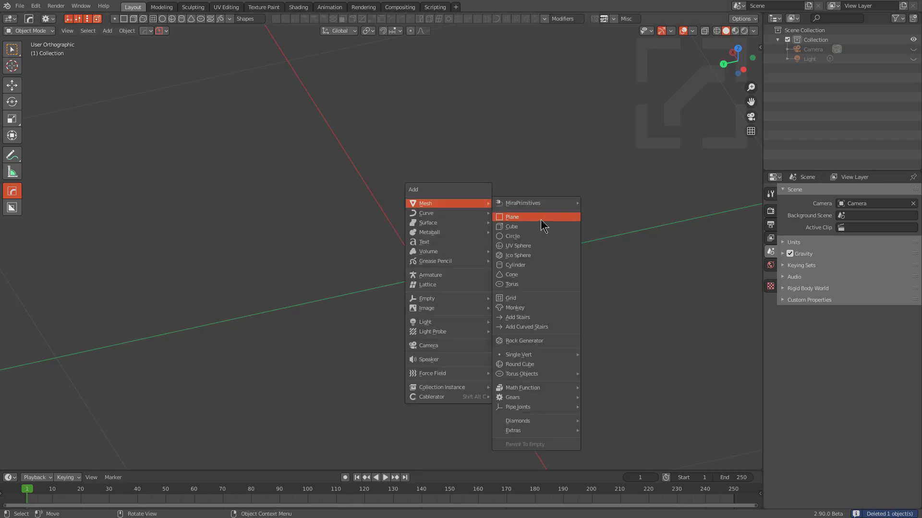
{"action": "left_click", "coordinate": [540, 220]}
{"action": "middle_click_drag", "start_coordinate": [462, 231], "coordinate": [441, 263]}
{"action": "scroll", "coordinate": [440, 263], "scroll_direction": "down", "scroll_amount": 5}
{"action": "middle_click_drag", "start_coordinate": [381, 200], "coordinate": [405, 195]}
Step: Capture a region screenshot of the Hard Ops UV Project modifier entry and its tooltip
{"action": "key", "text": "q"}
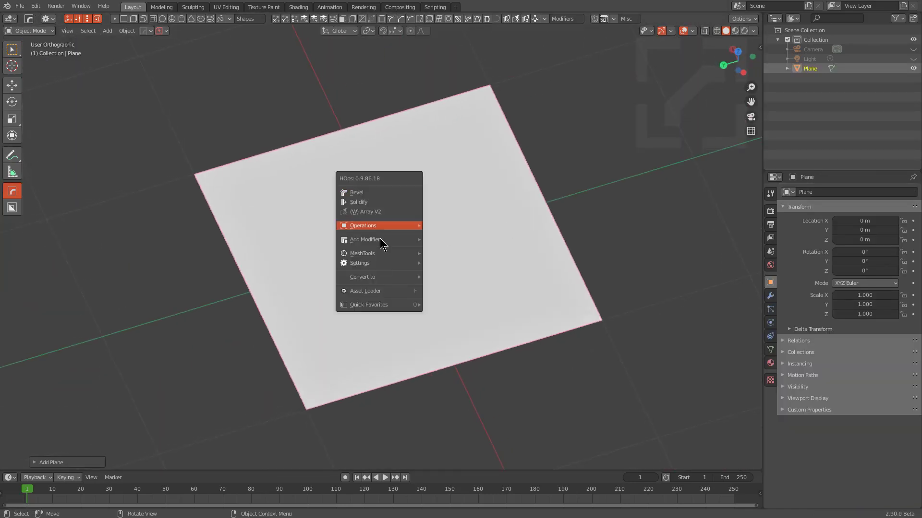
{"action": "mouse_move", "coordinate": [391, 239]}
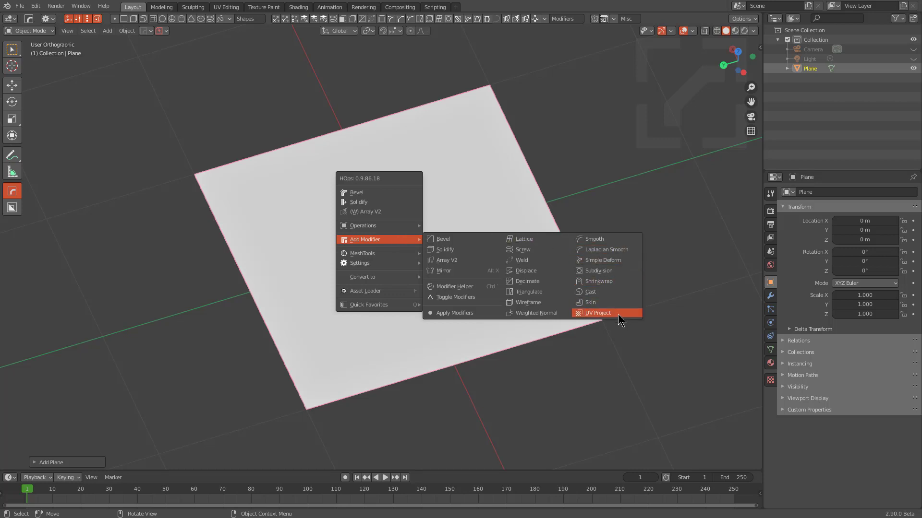
{"action": "key", "text": "ctrl+Print"}
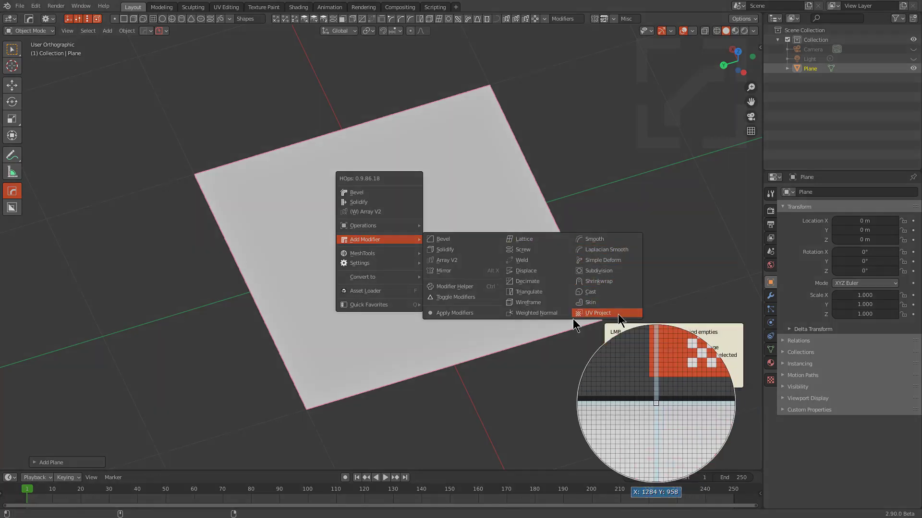
{"action": "left_click_drag", "start_coordinate": [597, 315], "coordinate": [757, 397]}
Step: Add a UV Project modifier to the plane through Hard Ops, using the pistol reference as the custom grid image
{"action": "middle_click_drag", "start_coordinate": [578, 304], "coordinate": [561, 281]}
{"action": "key", "text": "q"}
{"action": "mouse_move", "coordinate": [538, 332]}
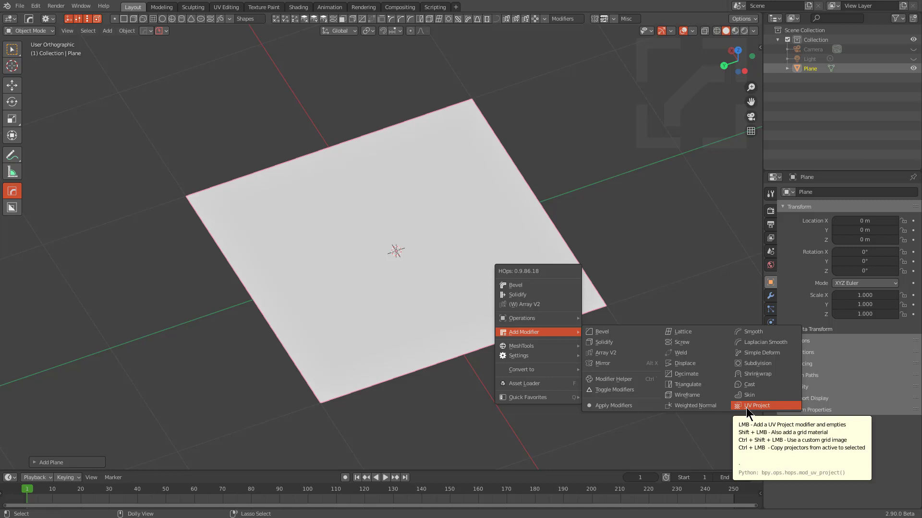
{"action": "left_click", "coordinate": [746, 407], "text": "ctrl+shift"}
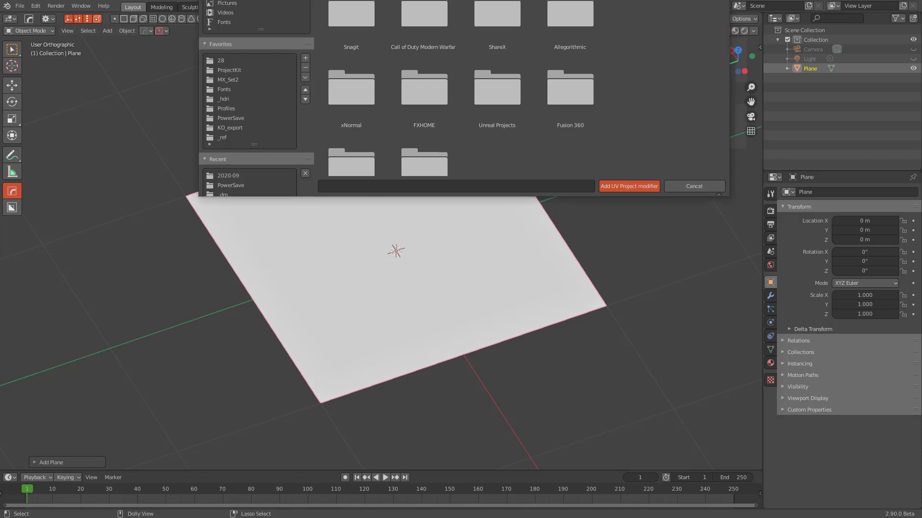
{"action": "left_click", "coordinate": [249, 176]}
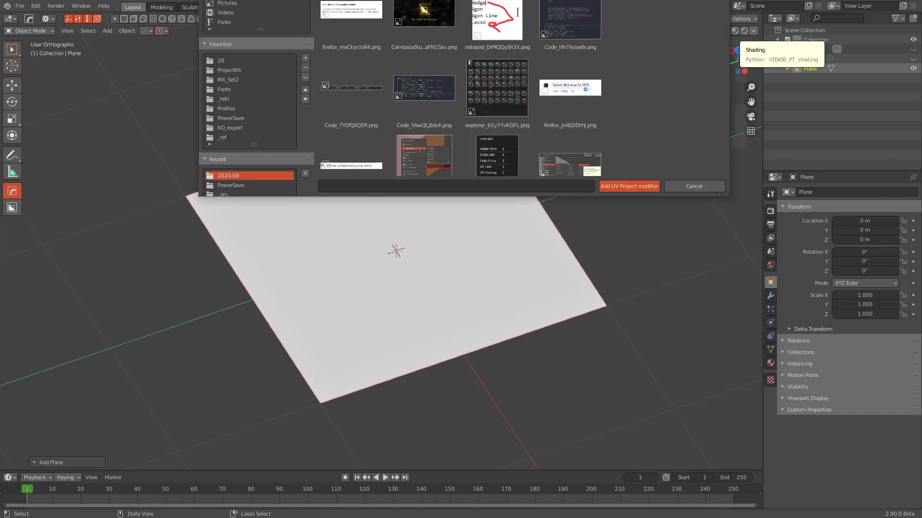
{"action": "left_click", "coordinate": [624, 187]}
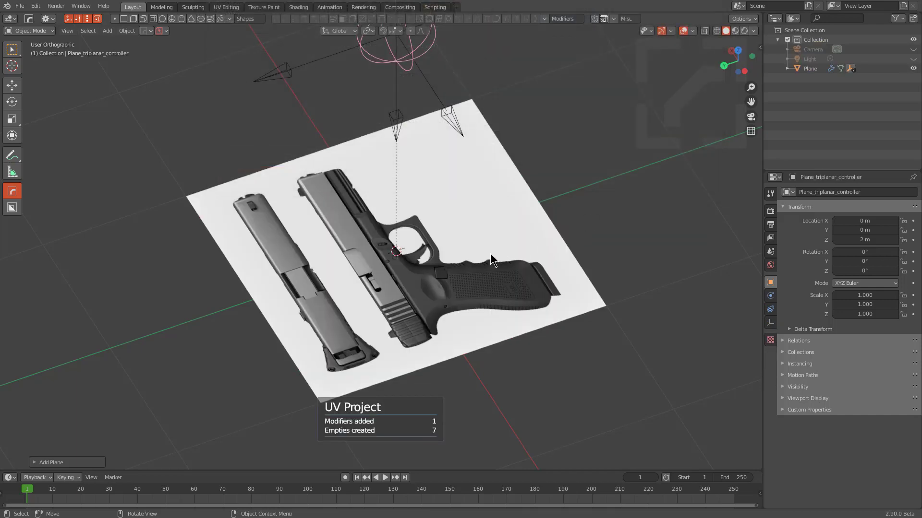
Step: Try moving the triplanar controller across the plane in top view to shift the projected image
{"action": "key", "text": "KP_7"}
{"action": "scroll", "coordinate": [494, 298], "scroll_direction": "down", "scroll_amount": 1}
{"action": "key", "text": "g"}
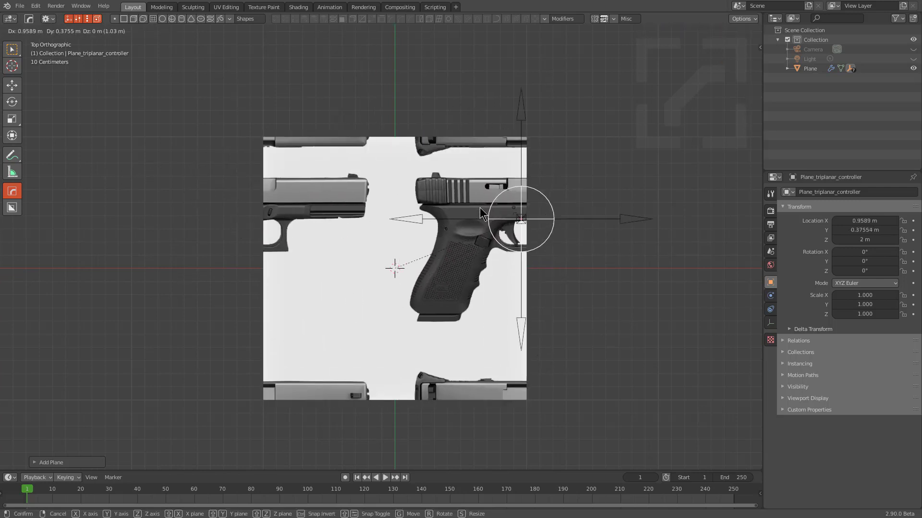
{"action": "key", "text": "Escape"}
Step: Enter Edit Mode on the plane with nothing selected, ready to trace the side-view pistol
{"action": "scroll", "coordinate": [446, 256], "scroll_direction": "up", "scroll_amount": 2}
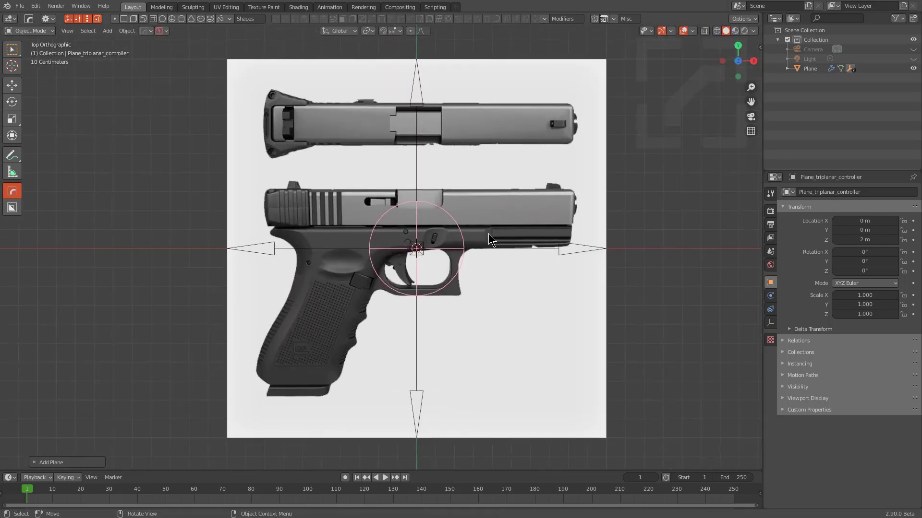
{"action": "middle_click_drag", "start_coordinate": [551, 245], "coordinate": [550, 247], "text": "shift"}
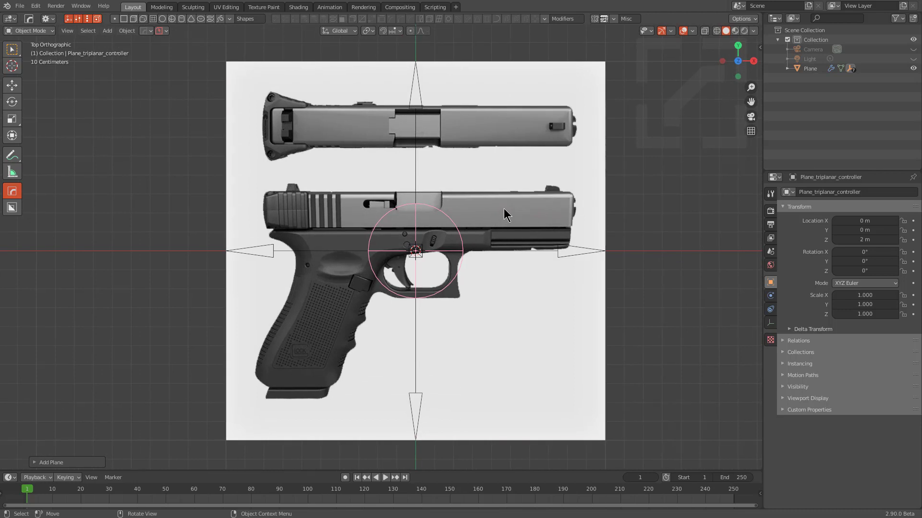
{"action": "left_click", "coordinate": [503, 209]}
{"action": "middle_click_drag", "start_coordinate": [503, 208], "coordinate": [539, 206], "text": "shift"}
{"action": "scroll", "coordinate": [397, 203], "scroll_direction": "up", "scroll_amount": 2}
{"action": "key", "text": "Tab"}
{"action": "scroll", "coordinate": [456, 177], "scroll_direction": "up", "scroll_amount": 1}
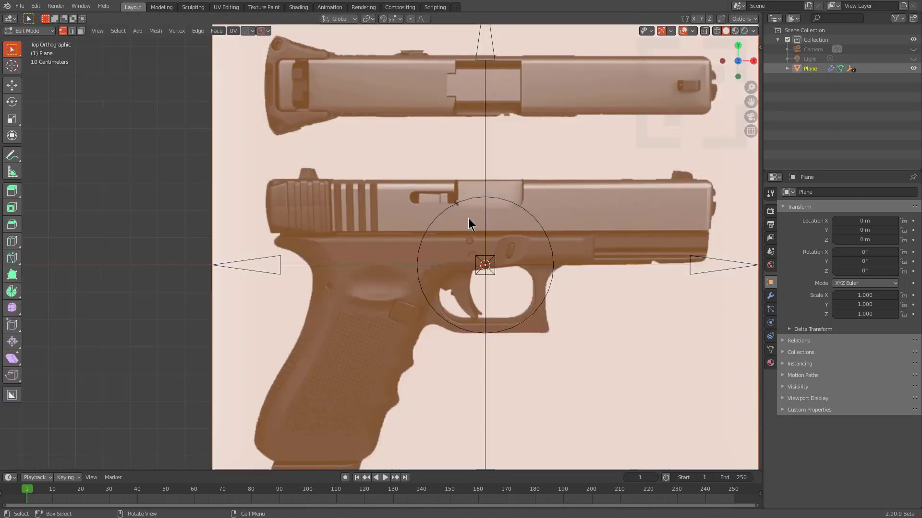
{"action": "scroll", "coordinate": [466, 224], "scroll_direction": "down", "scroll_amount": 1}
{"action": "middle_click_drag", "start_coordinate": [460, 229], "coordinate": [504, 167], "text": "shift"}
{"action": "scroll", "coordinate": [504, 167], "scroll_direction": "up", "scroll_amount": 2}
{"action": "left_click", "coordinate": [397, 197]}
{"action": "middle_click_drag", "start_coordinate": [396, 197], "coordinate": [392, 308], "text": "shift"}
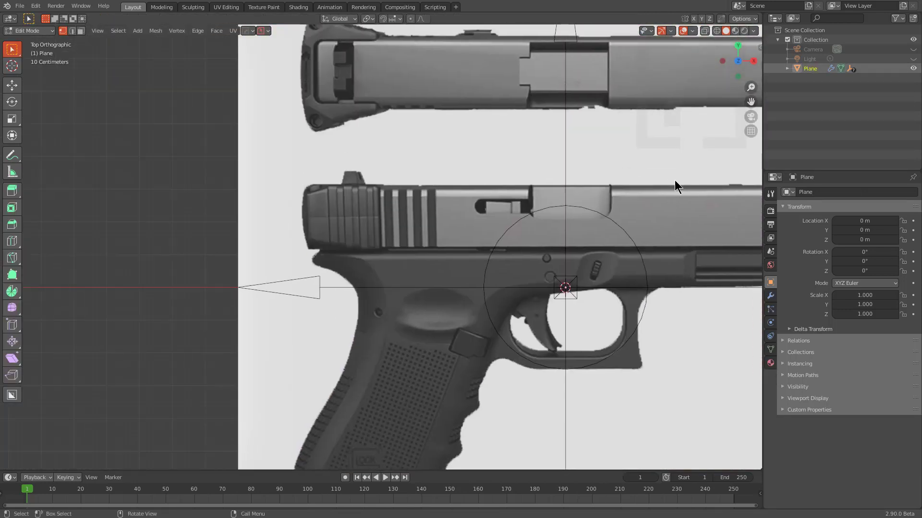
Step: Knife-cut the plane along the slide's top and rear, down the backstrap and around the magazine base to the grip's front
{"action": "key", "text": "k"}
{"action": "left_click", "coordinate": [689, 185]}
{"action": "key", "text": "c"}
{"action": "left_click", "coordinate": [307, 186]}
{"action": "left_click", "coordinate": [306, 247]}
{"action": "key", "text": "c"}
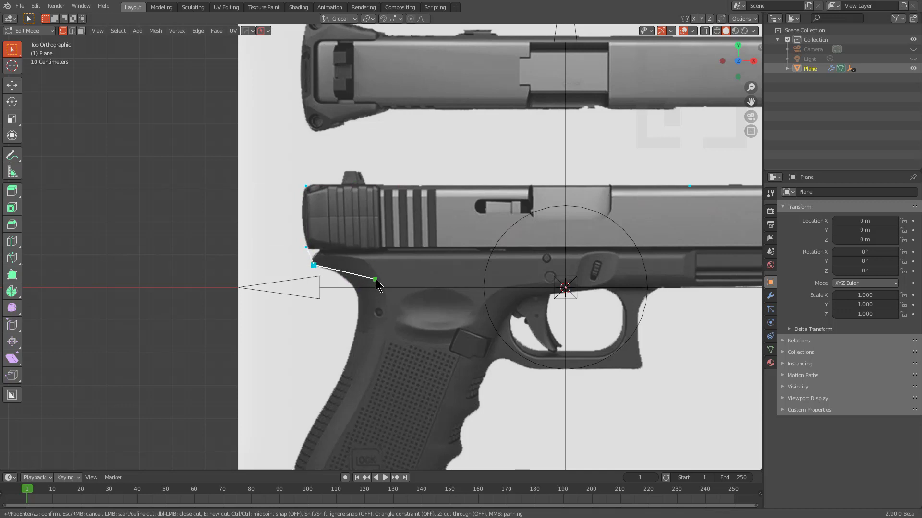
{"action": "left_click", "coordinate": [378, 285]}
{"action": "middle_click_drag", "start_coordinate": [343, 375], "coordinate": [461, 192], "text": "shift"}
{"action": "left_click", "coordinate": [424, 260]}
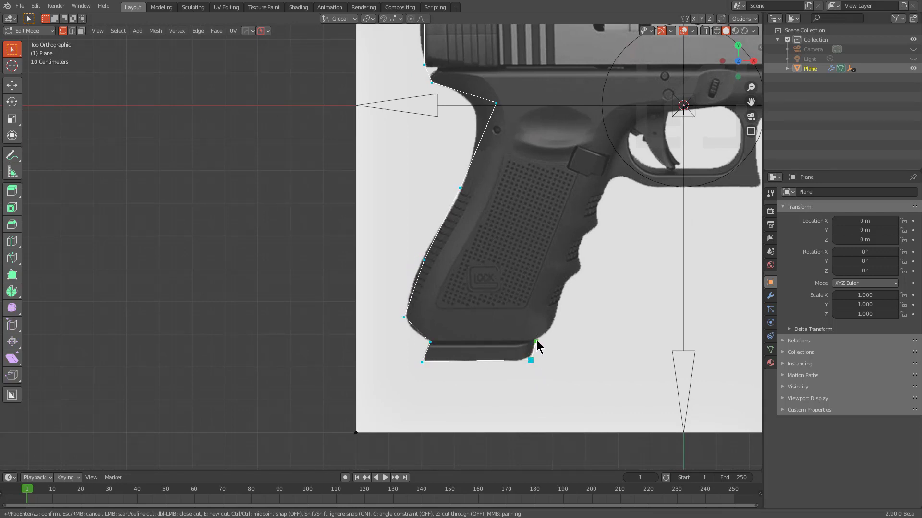
{"action": "left_click", "coordinate": [566, 283]}
Step: Continue the knife cut around the trigger guard to the frame's underside and close it at the starting point on the slide
{"action": "middle_click_drag", "start_coordinate": [653, 186], "coordinate": [519, 251], "text": "shift"}
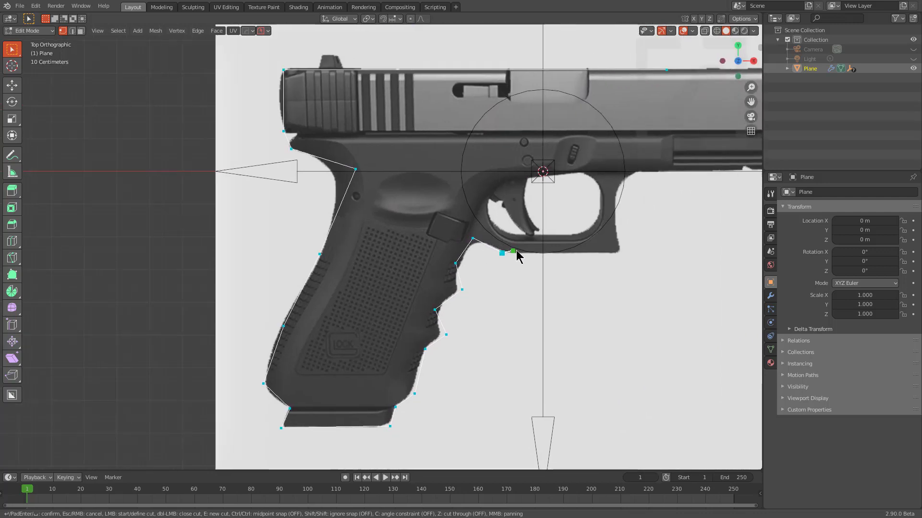
{"action": "key", "text": "c"}
{"action": "left_click", "coordinate": [623, 252]}
{"action": "key", "text": "c"}
{"action": "left_click", "coordinate": [612, 187]}
{"action": "left_click", "coordinate": [637, 172]}
{"action": "middle_click_drag", "start_coordinate": [637, 172], "coordinate": [547, 278], "text": "shift"}
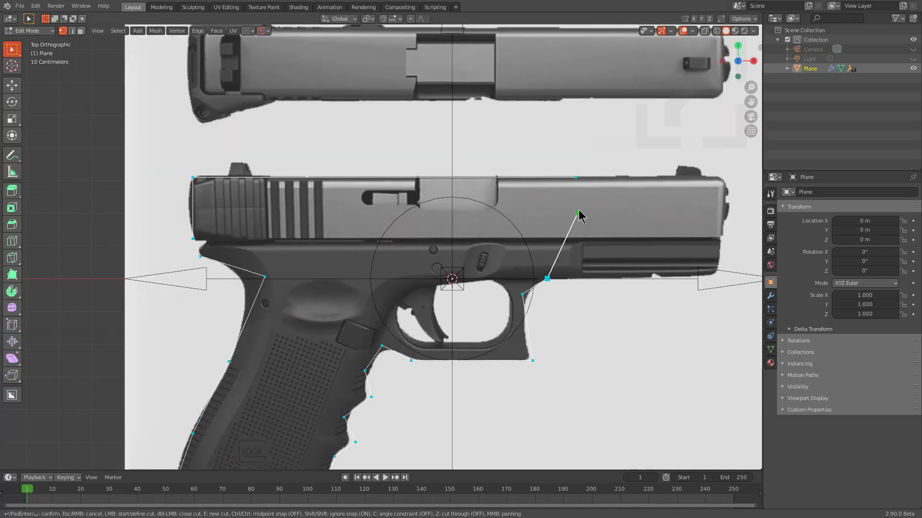
{"action": "left_click", "coordinate": [575, 178]}
{"action": "key", "text": "Return"}
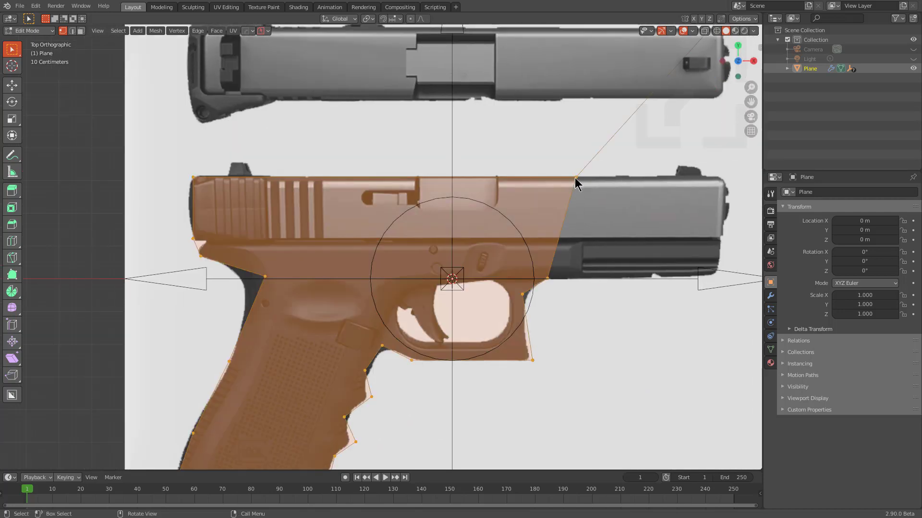
Step: Invert the selection and delete the faces surrounding the pistol outline
{"action": "middle_click_drag", "start_coordinate": [501, 229], "coordinate": [540, 186], "text": "shift"}
{"action": "key", "text": "ctrl+i"}
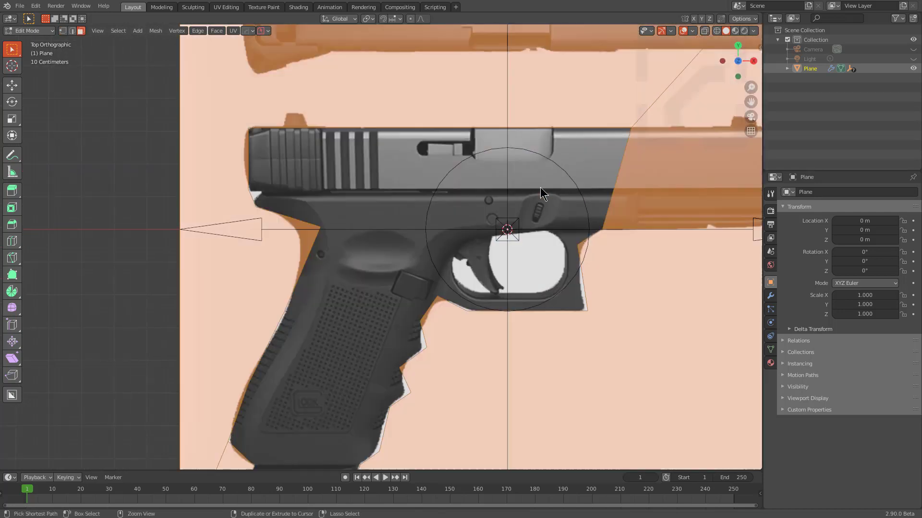
{"action": "key", "text": "x"}
{"action": "left_click", "coordinate": [532, 209]}
Step: Try beveling the backstrap's top corner vertex, and undo the deletion of the surrounding faces
{"action": "key", "text": "1"}
{"action": "scroll", "coordinate": [478, 230], "scroll_direction": "up", "scroll_amount": 2}
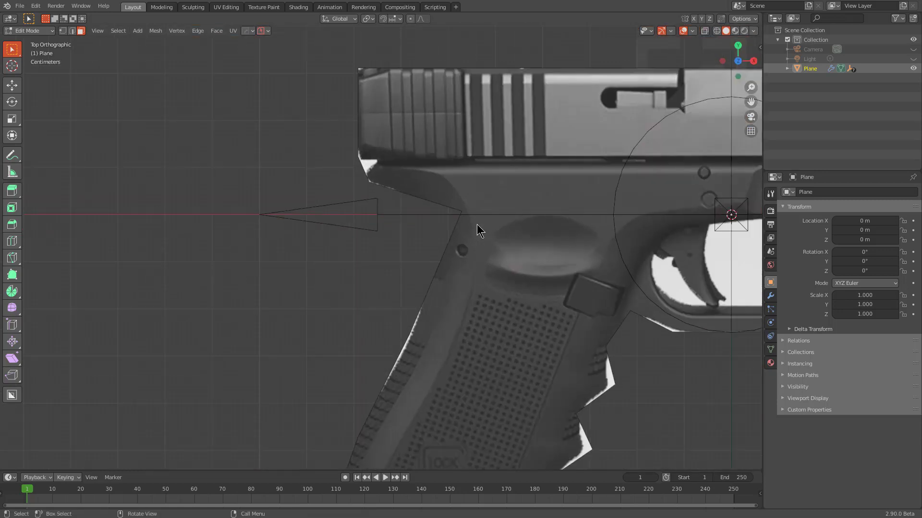
{"action": "key", "text": "ctrl+shift+b"}
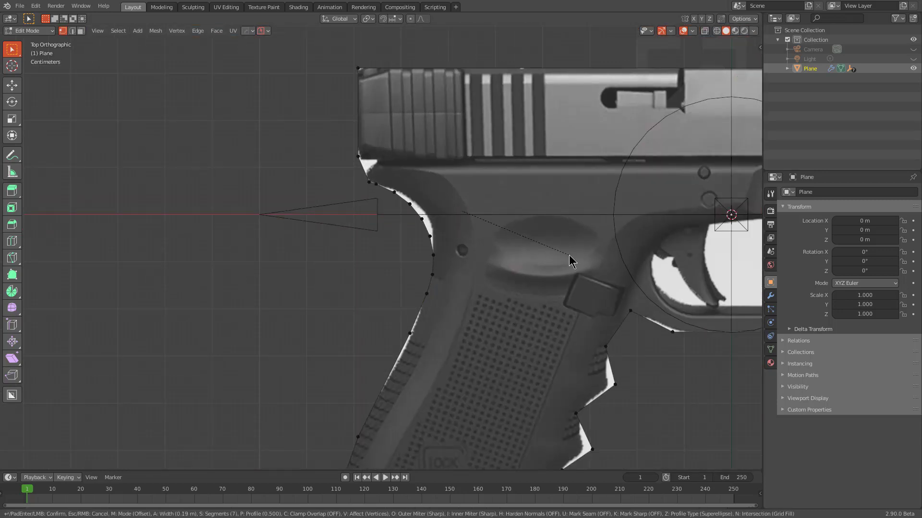
{"action": "right_click", "coordinate": [556, 240]}
{"action": "key", "text": "ctrl+z"}
{"action": "key", "text": "ctrl+z"}
{"action": "key", "text": "ctrl+z"}
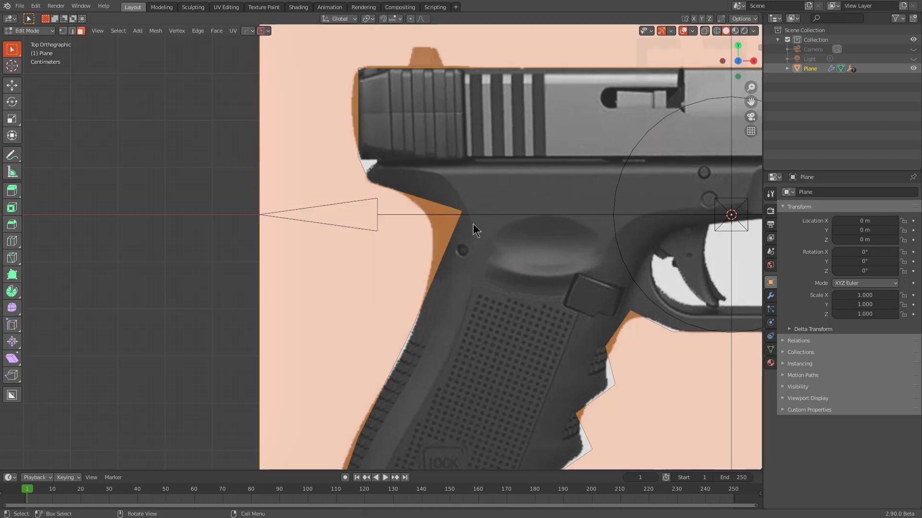
Step: Bevel the corner vertex at the top of the backstrap into a 7-segment curve about 0.15 m wide
{"action": "key", "text": "1"}
{"action": "left_click", "coordinate": [464, 212]}
{"action": "key", "text": "ctrl+shift+b"}
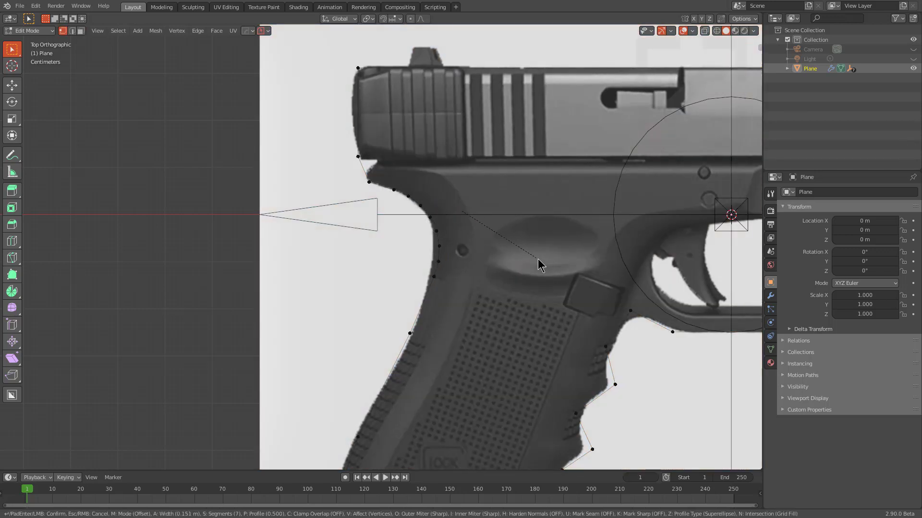
{"action": "left_click", "coordinate": [530, 260]}
Step: Move the lower vertices of the backstrap curve one by one onto the grip's edge in the image
{"action": "scroll", "coordinate": [528, 262], "scroll_direction": "up", "scroll_amount": 2}
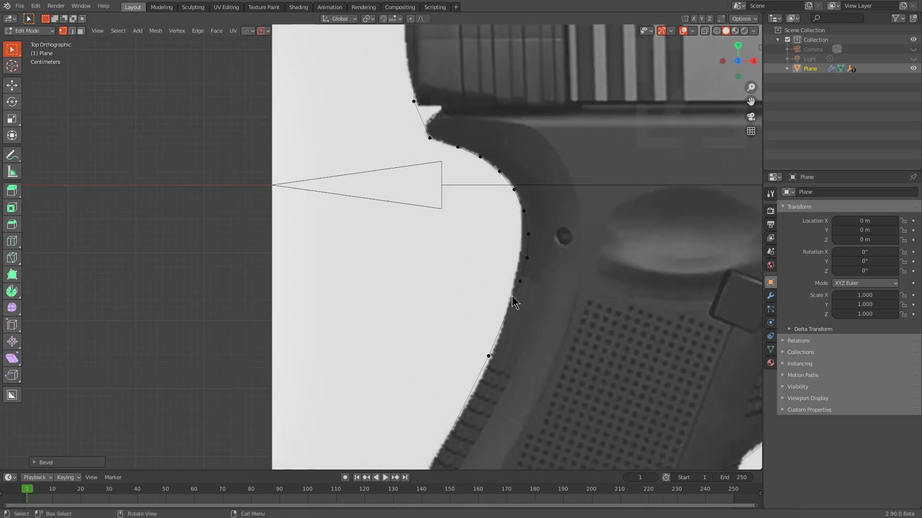
{"action": "key", "text": "g"}
{"action": "left_click", "coordinate": [500, 318]}
{"action": "left_click", "coordinate": [523, 261]}
{"action": "key", "text": "g"}
{"action": "left_click", "coordinate": [512, 264]}
{"action": "left_click", "coordinate": [528, 239]}
{"action": "key", "text": "g"}
{"action": "left_click", "coordinate": [521, 239]}
{"action": "left_click", "coordinate": [518, 211]}
{"action": "key", "text": "g"}
{"action": "left_click", "coordinate": [517, 211]}
Step: Move the outline vertex at the slide's lower rear corner onto the image edge
{"action": "middle_click_drag", "start_coordinate": [427, 123], "coordinate": [416, 278], "text": "shift"}
{"action": "scroll", "coordinate": [415, 276], "scroll_direction": "up", "scroll_amount": 1}
{"action": "left_click", "coordinate": [403, 204]}
{"action": "key", "text": "g"}
{"action": "left_click", "coordinate": [410, 211]}
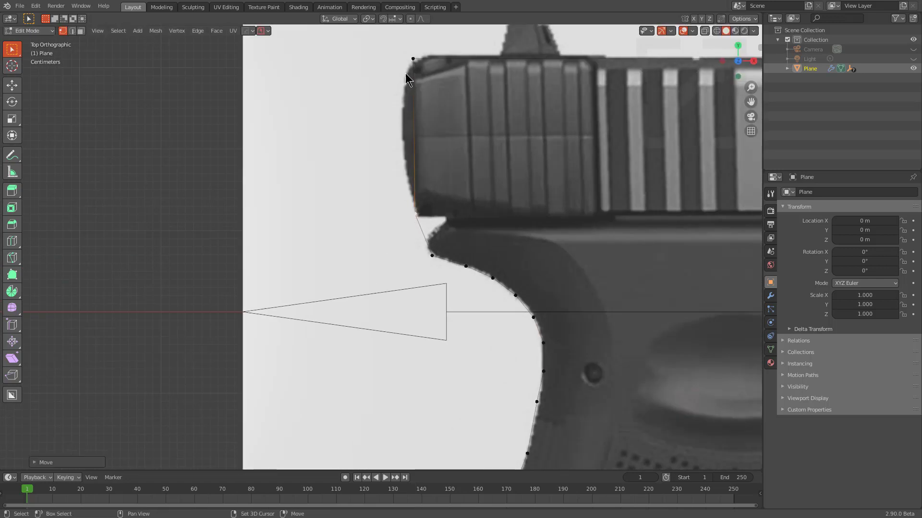
Step: Subdivide the slide's rear edge and move the new middle vertex outward to the image edge
{"action": "left_click", "coordinate": [413, 59], "text": "shift"}
{"action": "right_click", "coordinate": [384, 150]}
{"action": "left_click", "coordinate": [381, 181]}
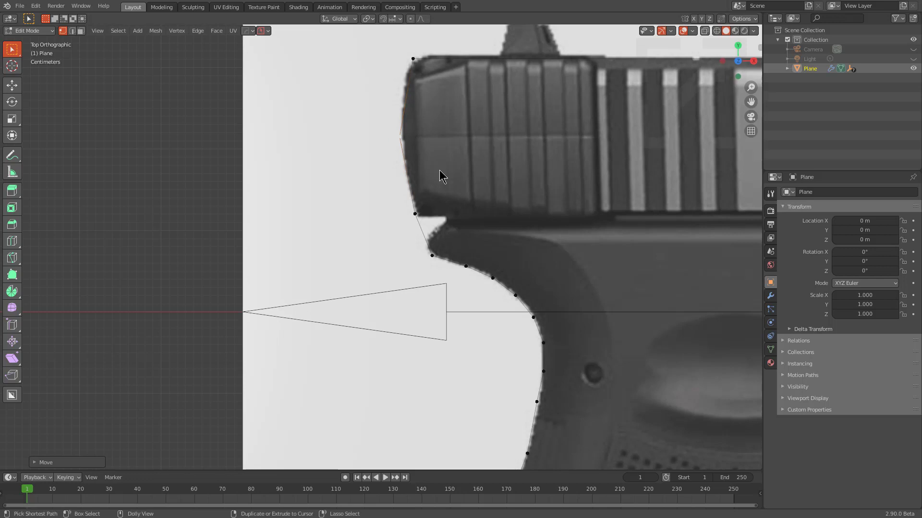
Step: Bevel the slide's rear middle vertex into a 4-segment curve about 0.077 m wide
{"action": "key", "text": "ctrl+shift+b"}
{"action": "scroll", "coordinate": [502, 192], "scroll_direction": "down", "scroll_amount": 2}
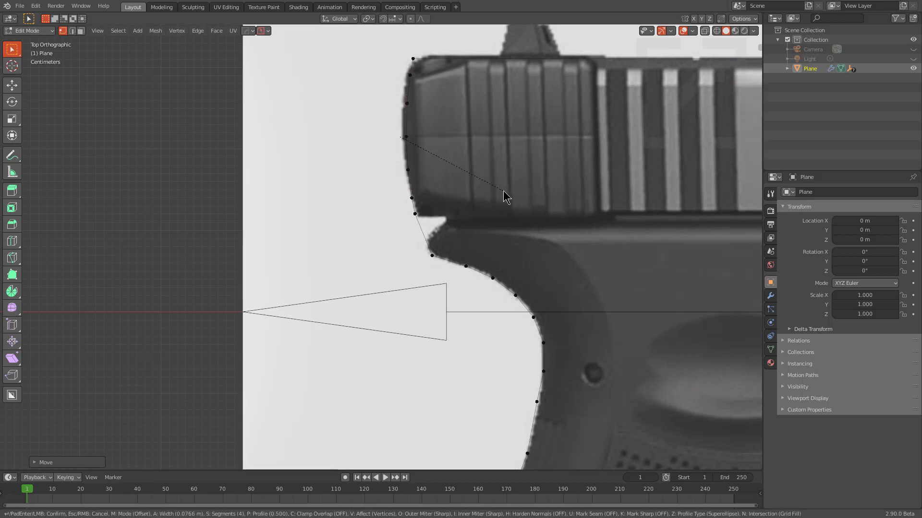
{"action": "left_click", "coordinate": [503, 190]}
Step: Subdivide the edge between the slide and the beavertail and move the new vertex into the notch
{"action": "scroll", "coordinate": [453, 242], "scroll_direction": "up", "scroll_amount": 1, "text": "shift"}
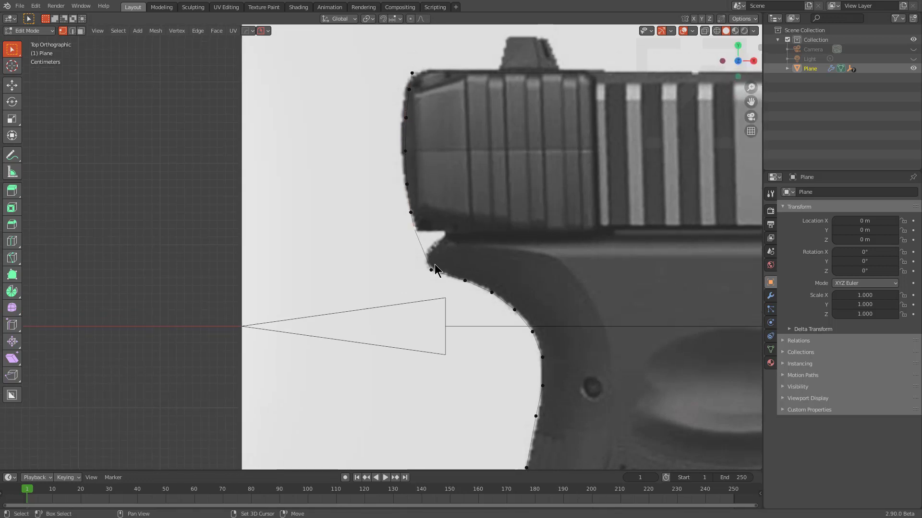
{"action": "right_click", "coordinate": [405, 231]}
{"action": "left_click", "coordinate": [405, 232]}
{"action": "key", "text": "g"}
{"action": "left_click", "coordinate": [449, 233]}
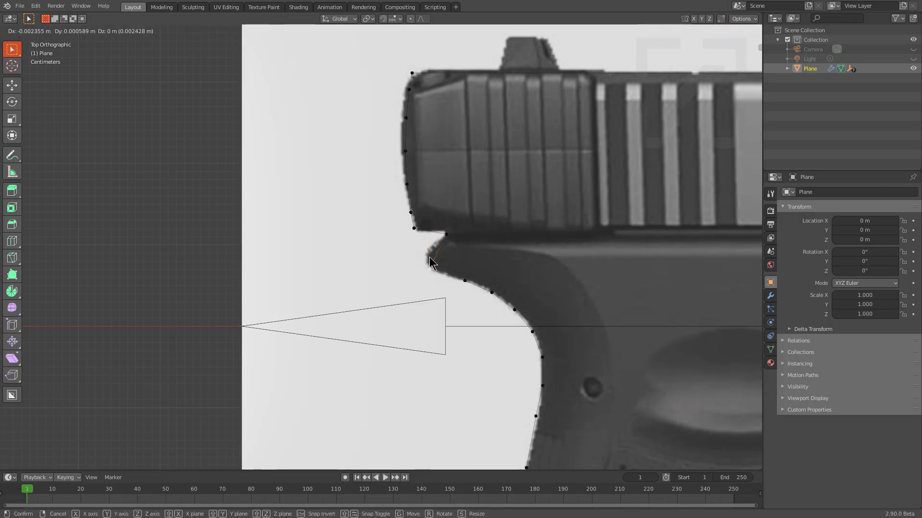
Step: Extend an extra outline vertex from the beavertail's tip and place it on the tip's outer edge
{"action": "left_click", "coordinate": [435, 257]}
{"action": "key", "text": "alt+d"}
{"action": "left_click", "coordinate": [428, 232]}
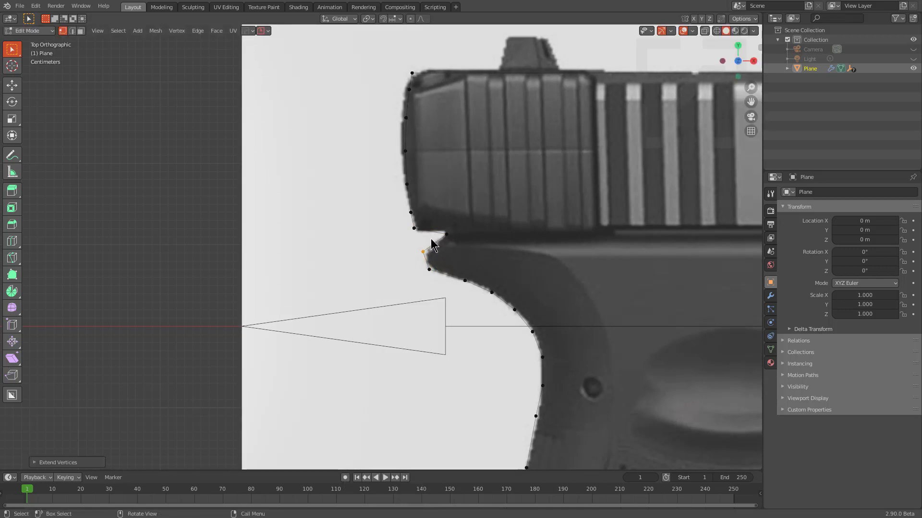
Step: Move the notch vertex between slide and beavertail deeper into the notch and bevel it with 4 segments
{"action": "left_click", "coordinate": [448, 229]}
{"action": "key", "text": "g"}
{"action": "left_click", "coordinate": [456, 227]}
{"action": "key", "text": "ctrl+shift+b"}
{"action": "scroll", "coordinate": [503, 243], "scroll_direction": "up", "scroll_amount": 3}
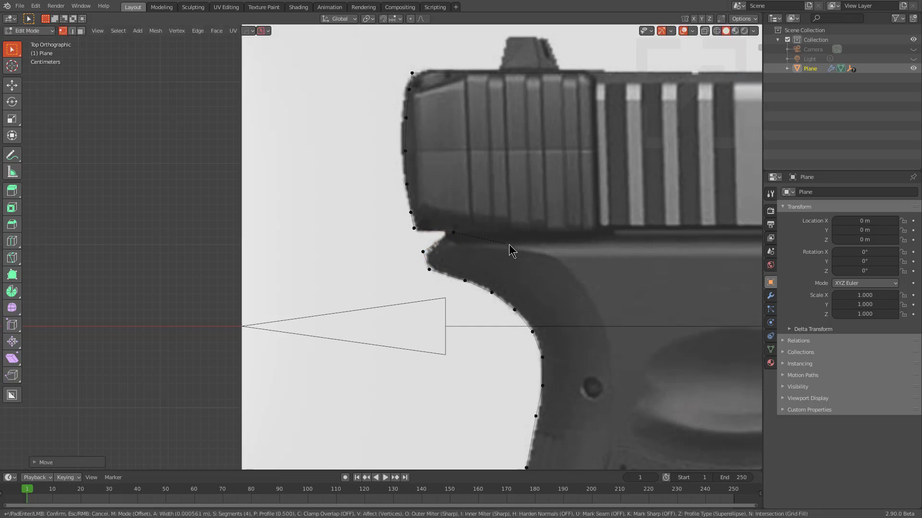
{"action": "left_click", "coordinate": [516, 242]}
Step: Nudge the beavertail tip's outer vertex onto the edge of the pistol image
{"action": "left_click", "coordinate": [419, 247]}
{"action": "key", "text": "g"}
{"action": "left_click", "coordinate": [422, 244]}
{"action": "scroll", "coordinate": [489, 255], "scroll_direction": "down", "scroll_amount": 5}
{"action": "middle_click_drag", "start_coordinate": [600, 409], "coordinate": [530, 267], "text": "shift"}
Step: Try a vertex bevel on the upper finger ridge of the grip's front edge
{"action": "key", "text": "a"}
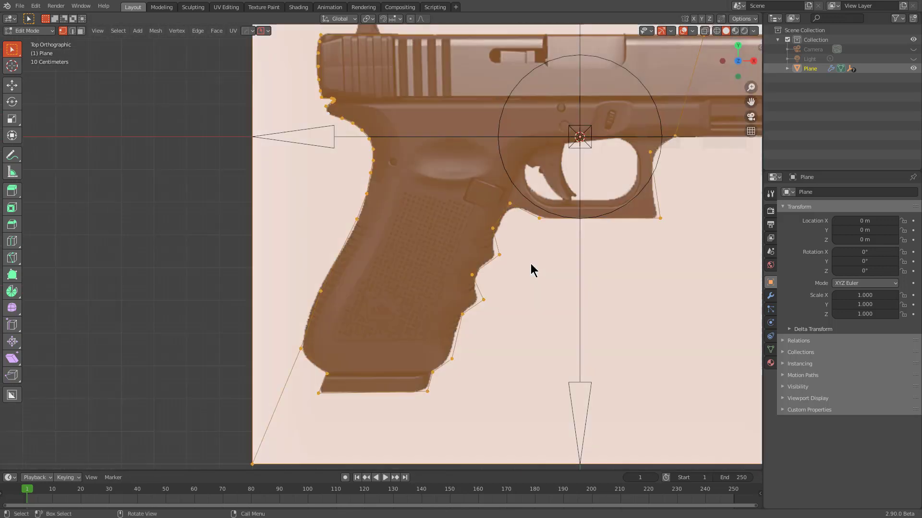
{"action": "scroll", "coordinate": [531, 267], "scroll_direction": "up", "scroll_amount": 2}
{"action": "left_click", "coordinate": [556, 252]}
{"action": "key", "text": "ctrl+shift+b"}
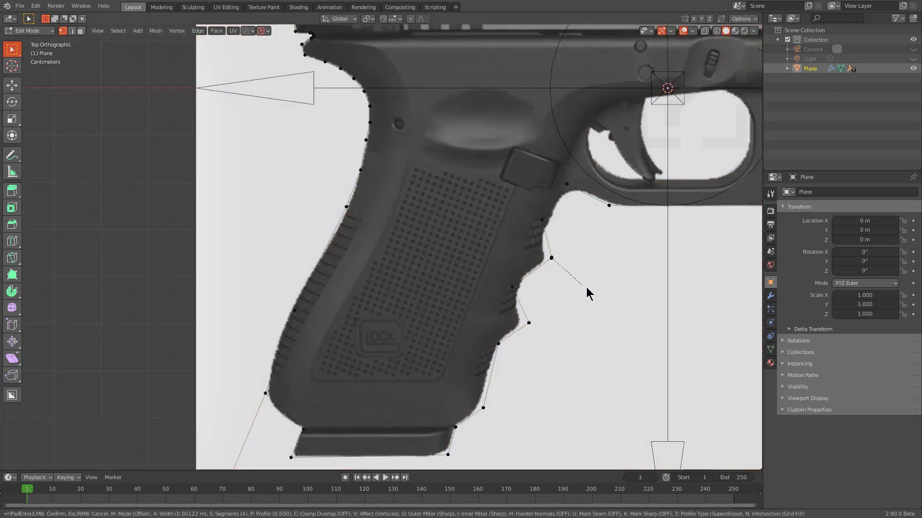
{"action": "left_click", "coordinate": [591, 287]}
{"action": "key", "text": "ctrl+z"}
Step: Reposition the vertices of the grip's upper finger ridge and the groove above it along the image edge
{"action": "key", "text": "g"}
{"action": "left_click", "coordinate": [560, 268]}
{"action": "left_click", "coordinate": [543, 226]}
{"action": "key", "text": "g"}
{"action": "left_click", "coordinate": [539, 234]}
{"action": "left_click", "coordinate": [548, 266]}
{"action": "key", "text": "g"}
{"action": "left_click", "coordinate": [550, 262]}
Step: Adjust the vertices of the grip's lower finger groove, lower finger ridge and the point beneath it to the image edge
{"action": "left_click", "coordinate": [514, 289]}
{"action": "key", "text": "g"}
{"action": "left_click", "coordinate": [511, 289]}
{"action": "left_click", "coordinate": [528, 323]}
{"action": "key", "text": "g"}
{"action": "left_click", "coordinate": [529, 330]}
{"action": "left_click", "coordinate": [501, 342]}
{"action": "key", "text": "g"}
{"action": "left_click", "coordinate": [500, 339]}
Step: Move the grip's lower front corner vertex inward and bevel it into a 3-segment curve about 0.038 m wide
{"action": "left_click", "coordinate": [477, 411]}
{"action": "key", "text": "g"}
{"action": "left_click", "coordinate": [468, 411]}
{"action": "key", "text": "g"}
{"action": "left_click", "coordinate": [473, 409]}
{"action": "key", "text": "ctrl+shift+b"}
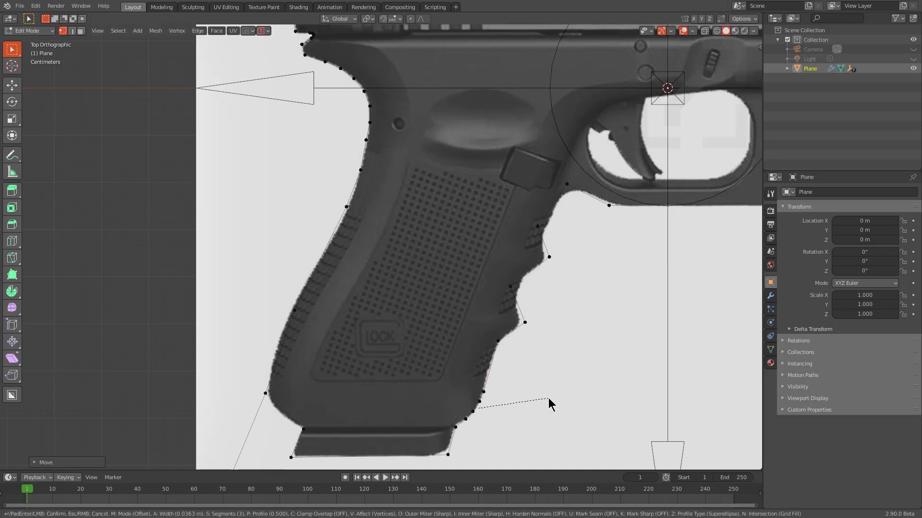
{"action": "left_click", "coordinate": [548, 398]}
Step: Bevel the front bottom corner vertex of the magazine base with 3 segments
{"action": "middle_click_drag", "start_coordinate": [453, 465], "coordinate": [509, 350], "text": "shift"}
{"action": "left_click", "coordinate": [509, 345]}
{"action": "key", "text": "ctrl+shift+b"}
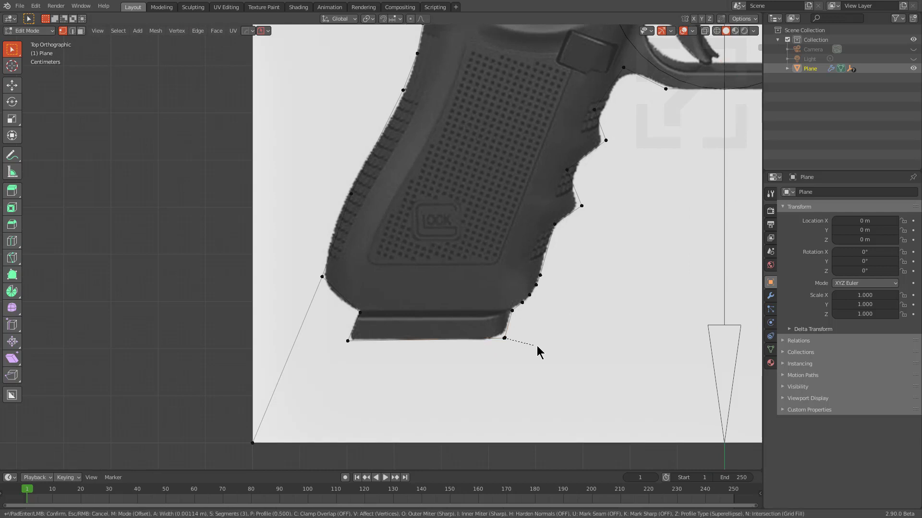
{"action": "left_click", "coordinate": [544, 346]}
Step: Bevel the upper finger groove's vertex into a 3-segment curve about 0.044 m wide
{"action": "middle_click_drag", "start_coordinate": [501, 260], "coordinate": [469, 381], "text": "shift"}
{"action": "key", "text": "3"}
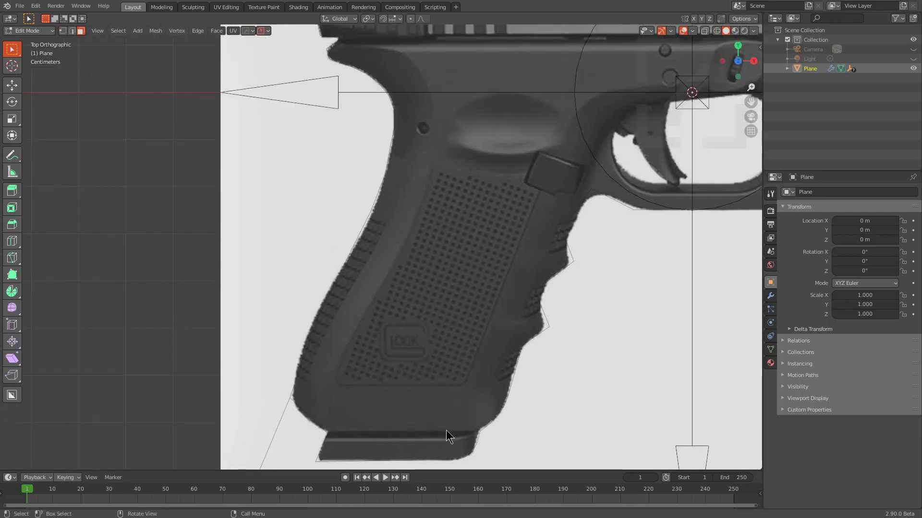
{"action": "key", "text": "a"}
{"action": "scroll", "coordinate": [488, 242], "scroll_direction": "down", "scroll_amount": 2}
{"action": "scroll", "coordinate": [537, 211], "scroll_direction": "up", "scroll_amount": 4}
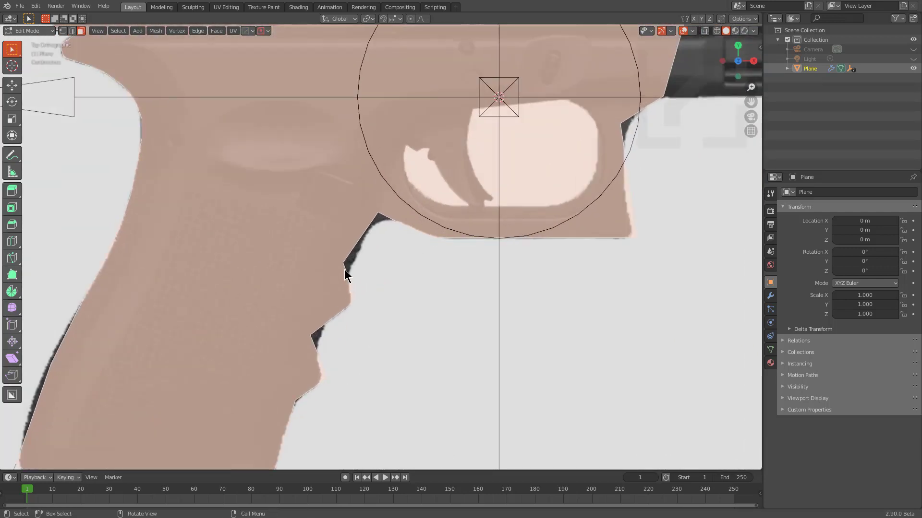
{"action": "key", "text": "1"}
{"action": "left_click", "coordinate": [345, 264]}
{"action": "key", "text": "ctrl+shift+b"}
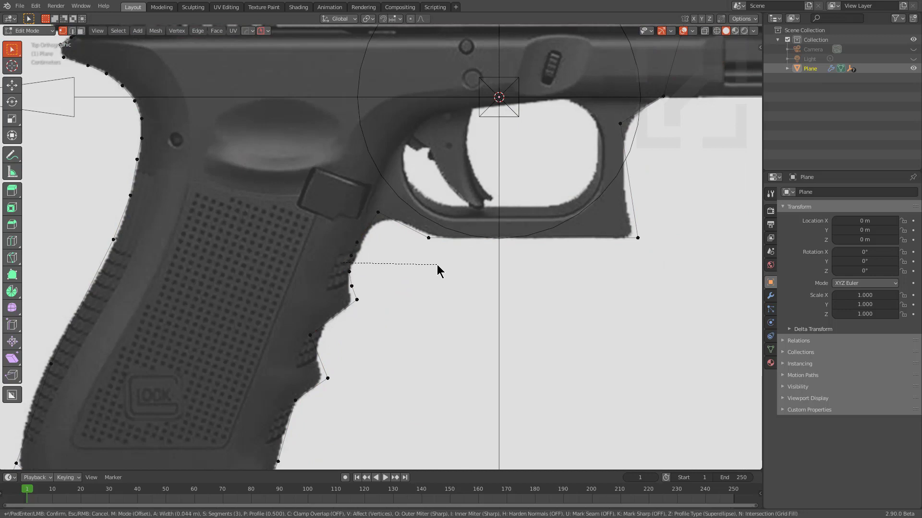
{"action": "left_click", "coordinate": [437, 264]}
Step: Bevel the vertex where the grip meets the trigger guard into a 3-segment curve about 0.03 m wide
{"action": "left_click", "coordinate": [373, 204]}
{"action": "key", "text": "ctrl+shift+b"}
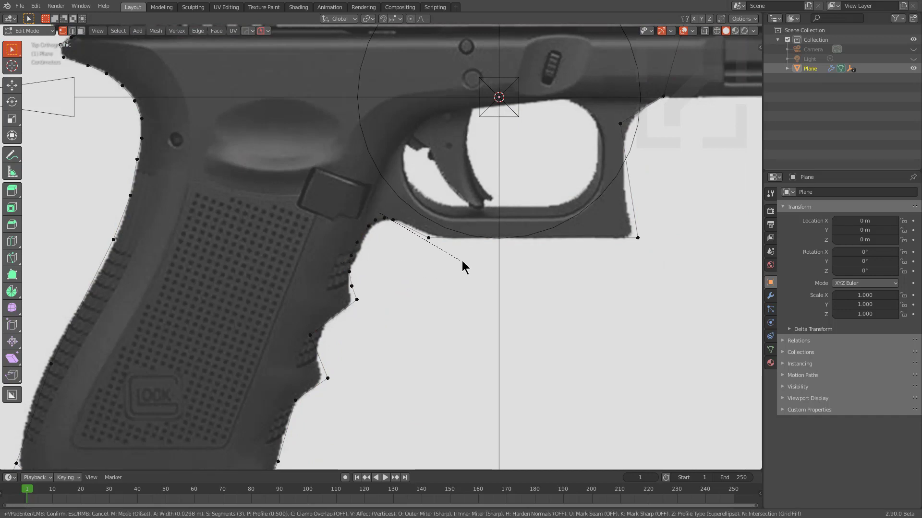
{"action": "left_click", "coordinate": [486, 257]}
Step: Select the pistol-shaped face, invert the selection and delete the surrounding background faces
{"action": "scroll", "coordinate": [480, 220], "scroll_direction": "down", "scroll_amount": 2}
{"action": "key", "text": "3"}
{"action": "left_click", "coordinate": [480, 193]}
{"action": "scroll", "coordinate": [482, 182], "scroll_direction": "down", "scroll_amount": 1}
{"action": "middle_click_drag", "start_coordinate": [487, 166], "coordinate": [414, 274], "text": "shift"}
{"action": "key", "text": "ctrl+i"}
{"action": "key", "text": "x"}
{"action": "left_click", "coordinate": [486, 217]}
Step: In Object Mode, add a Solidify modifier with thickness about -0.25 m and offset -1, placed before the UV Project modifier
{"action": "key", "text": "Tab"}
{"action": "key", "text": "q"}
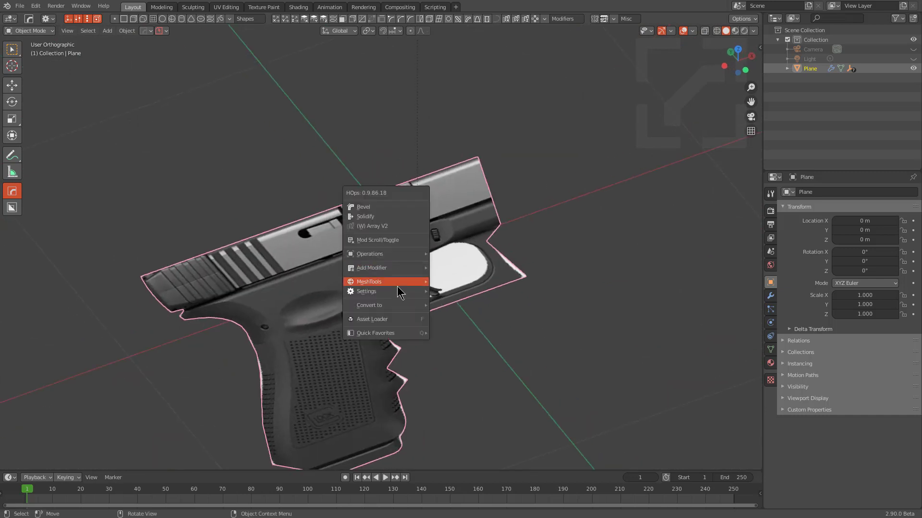
{"action": "mouse_move", "coordinate": [379, 268]}
{"action": "left_click", "coordinate": [461, 279]}
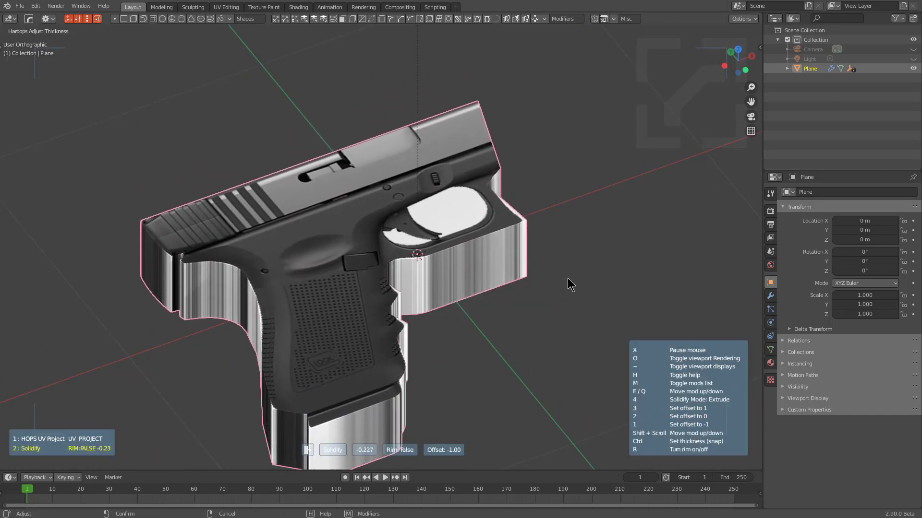
{"action": "scroll", "coordinate": [559, 279], "scroll_direction": "up", "scroll_amount": 1, "text": "shift"}
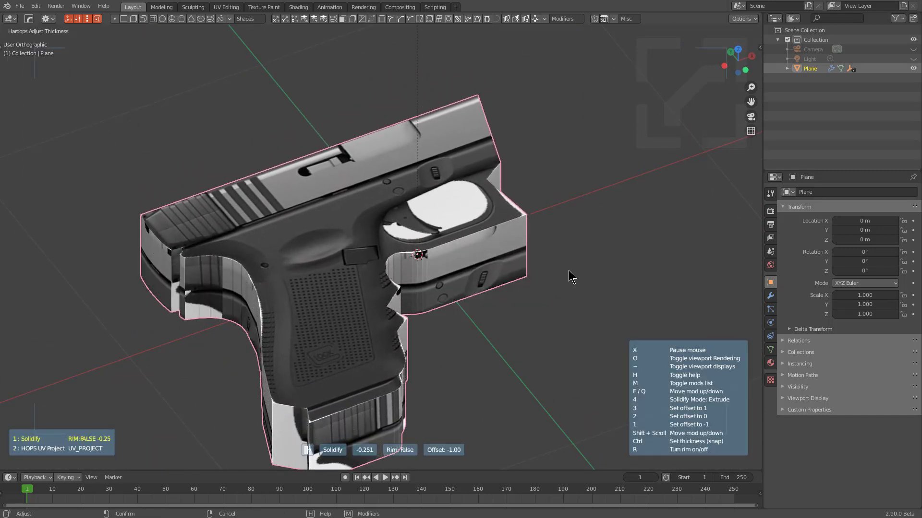
{"action": "left_click", "coordinate": [542, 272]}
Step: Toggle the viewport's texture display off and back on to examine the thickened pistol's plain shape
{"action": "middle_click_drag", "start_coordinate": [542, 273], "coordinate": [398, 227]}
{"action": "key", "text": "alt+v"}
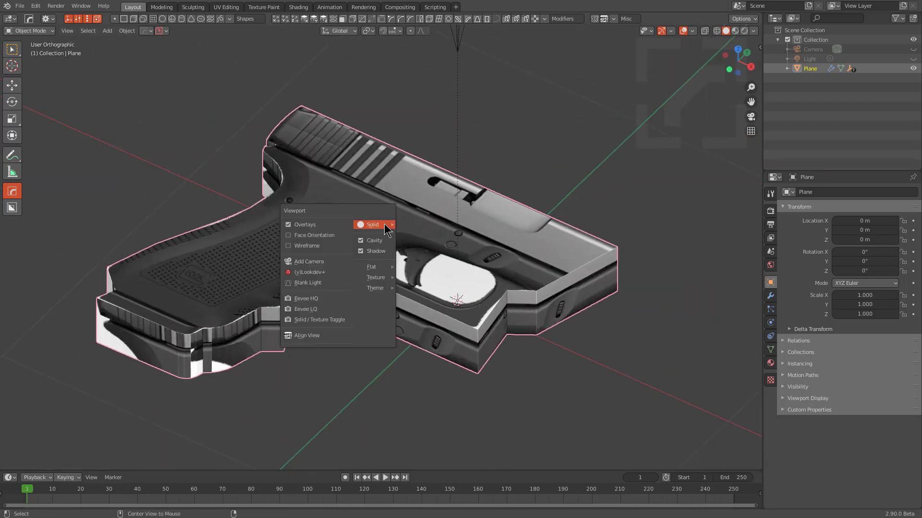
{"action": "left_click", "coordinate": [331, 320]}
{"action": "middle_click_drag", "start_coordinate": [358, 260], "coordinate": [396, 265]}
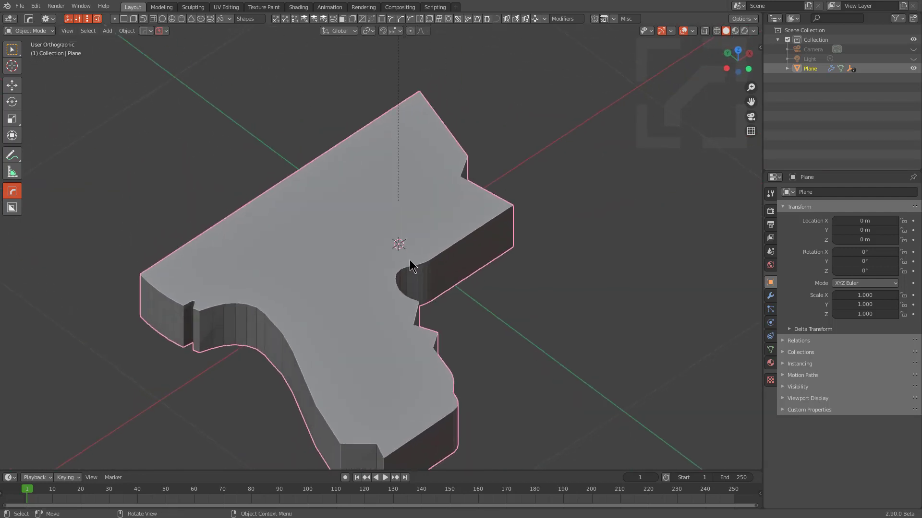
{"action": "middle_click_drag", "start_coordinate": [407, 226], "coordinate": [411, 221]}
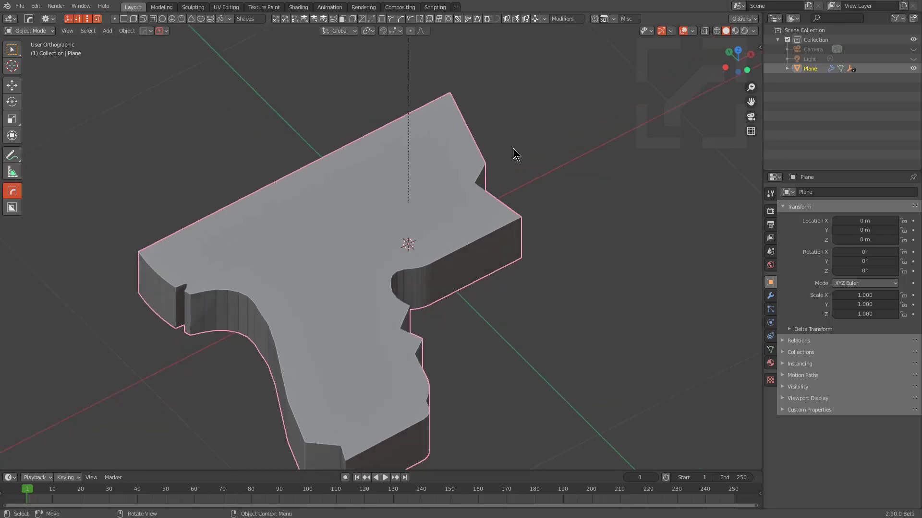
{"action": "middle_click_drag", "start_coordinate": [546, 209], "coordinate": [531, 209]}
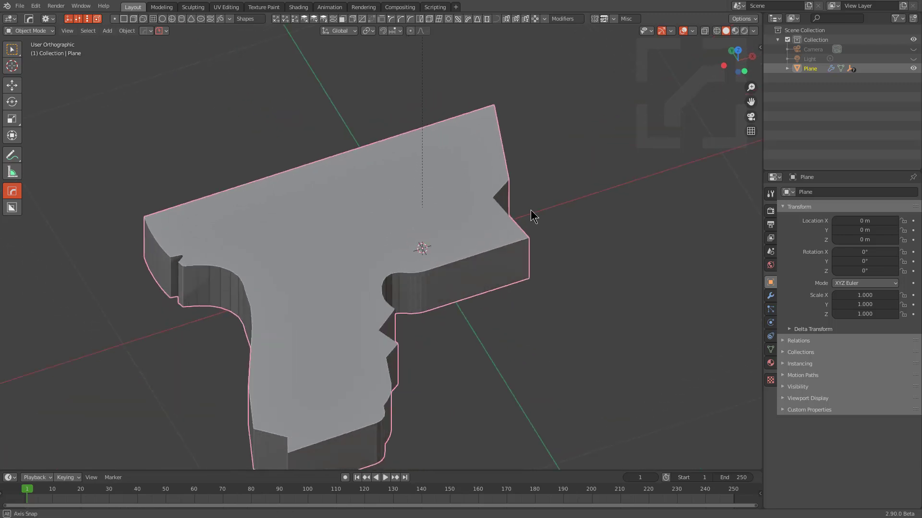
{"action": "key", "text": "alt+v"}
{"action": "left_click", "coordinate": [531, 204]}
{"action": "scroll", "coordinate": [518, 193], "scroll_direction": "down", "scroll_amount": 3}
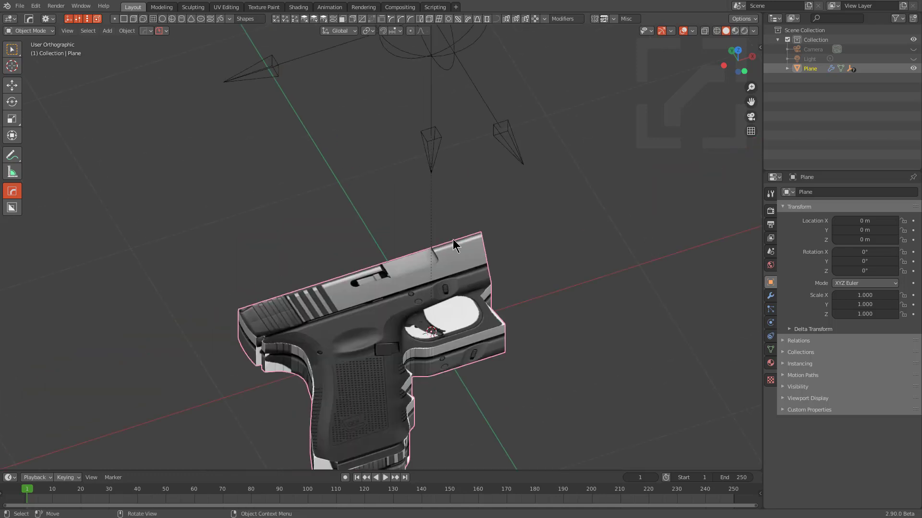
Step: Try moving the triplanar controller above the pistol to shift the projected image
{"action": "middle_click_drag", "start_coordinate": [480, 120], "coordinate": [448, 76]}
{"action": "left_click", "coordinate": [455, 68]}
{"action": "key", "text": "g"}
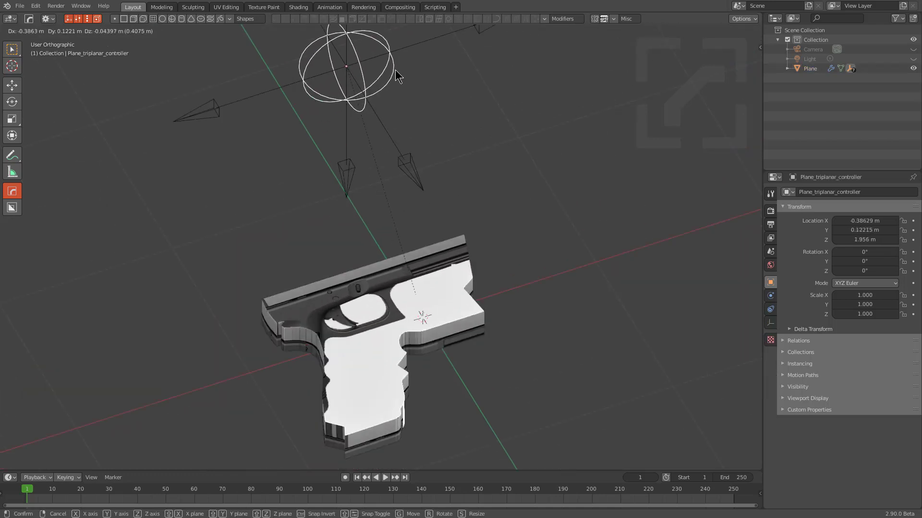
{"action": "key", "text": "Escape"}
Step: Try rotating the pistol plane beneath its projectors
{"action": "middle_click_drag", "start_coordinate": [424, 169], "coordinate": [433, 165]}
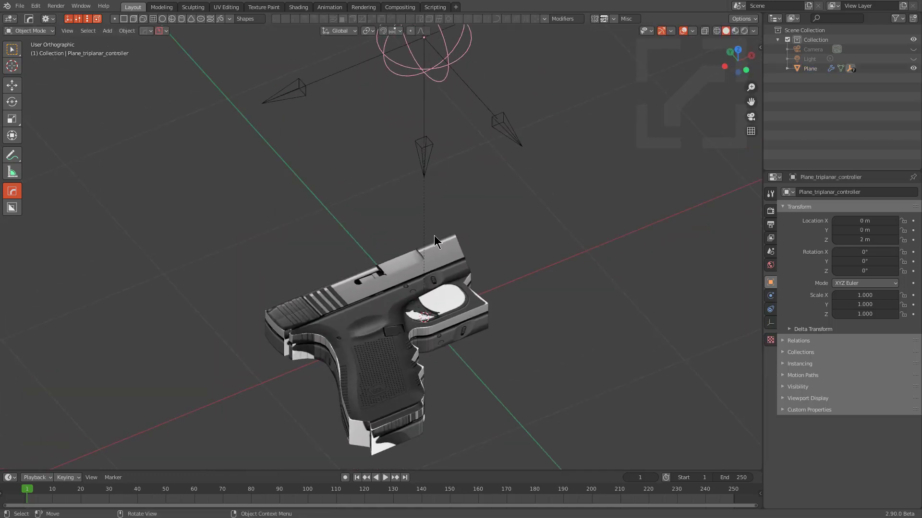
{"action": "left_click", "coordinate": [438, 291]}
{"action": "key", "text": "r"}
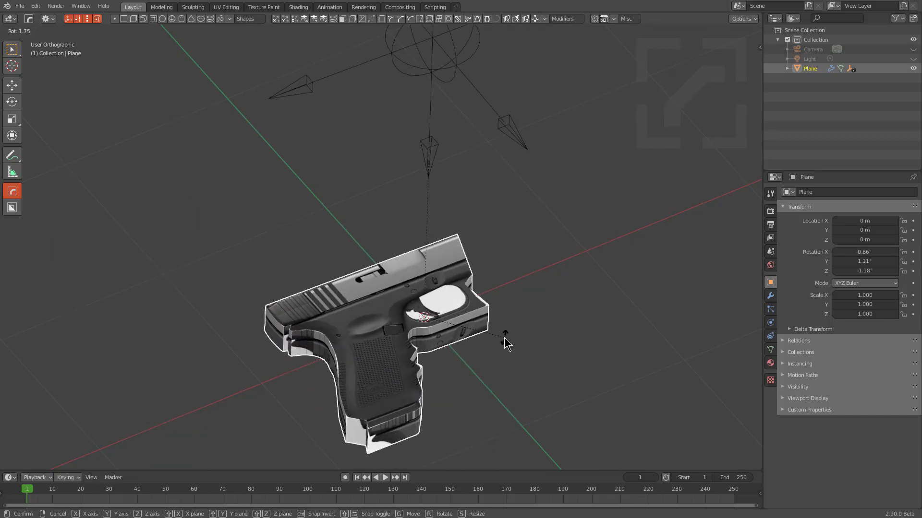
{"action": "right_click", "coordinate": [505, 275]}
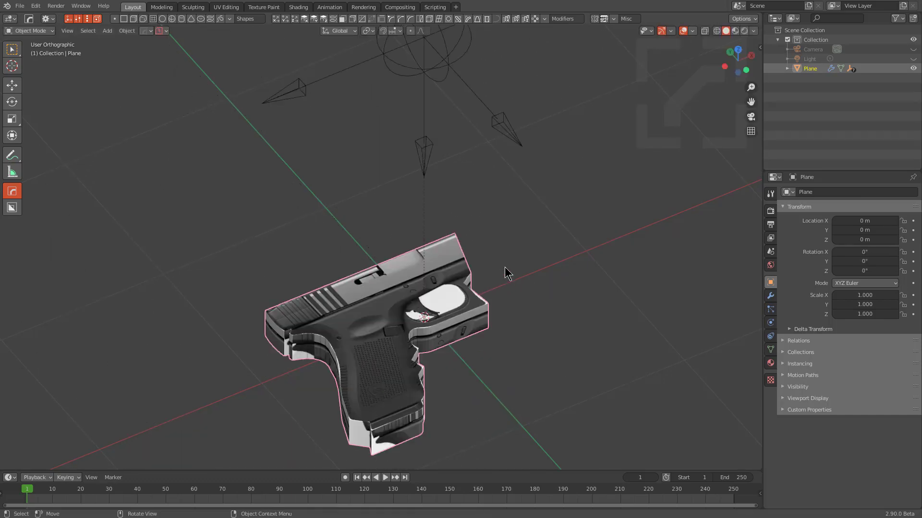
Step: Start a new file with the default cube
{"action": "middle_click_drag", "start_coordinate": [504, 266], "coordinate": [465, 258]}
{"action": "key", "text": "ctrl+n"}
{"action": "left_click", "coordinate": [462, 255]}
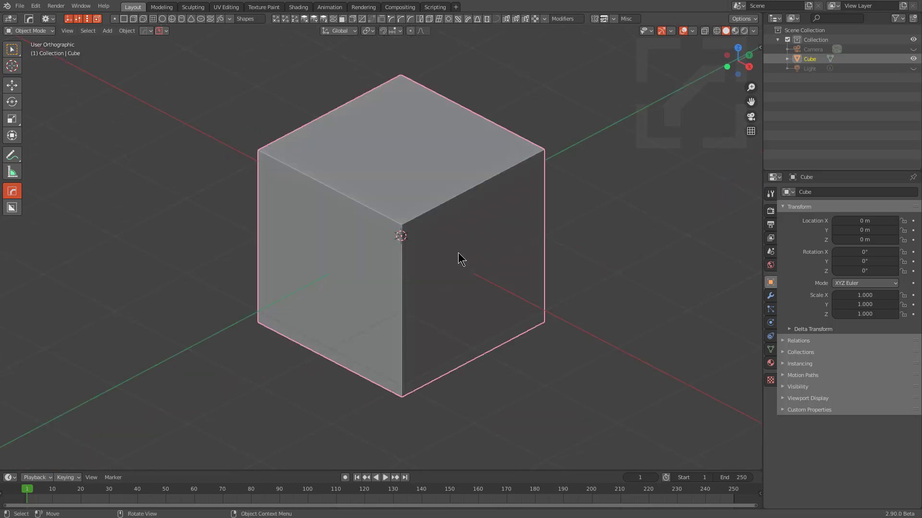
Step: Duplicate the cube twice, placing one copy about 3.1 m toward -Y and the other about 3.2 m toward +Y and 2.6 m up
{"action": "scroll", "coordinate": [459, 252], "scroll_direction": "down", "scroll_amount": 1}
{"action": "middle_click_drag", "start_coordinate": [468, 211], "coordinate": [476, 263]}
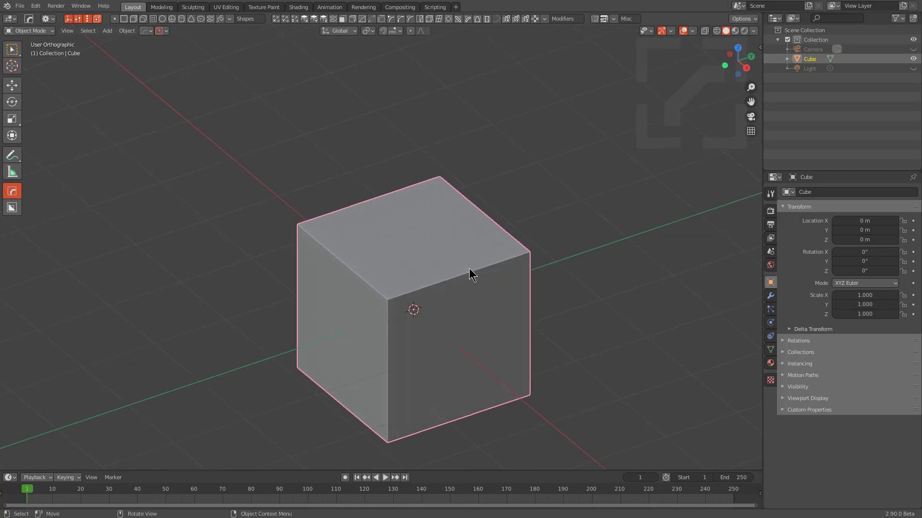
{"action": "scroll", "coordinate": [468, 276], "scroll_direction": "down", "scroll_amount": 1}
{"action": "scroll", "coordinate": [472, 274], "scroll_direction": "down", "scroll_amount": 1}
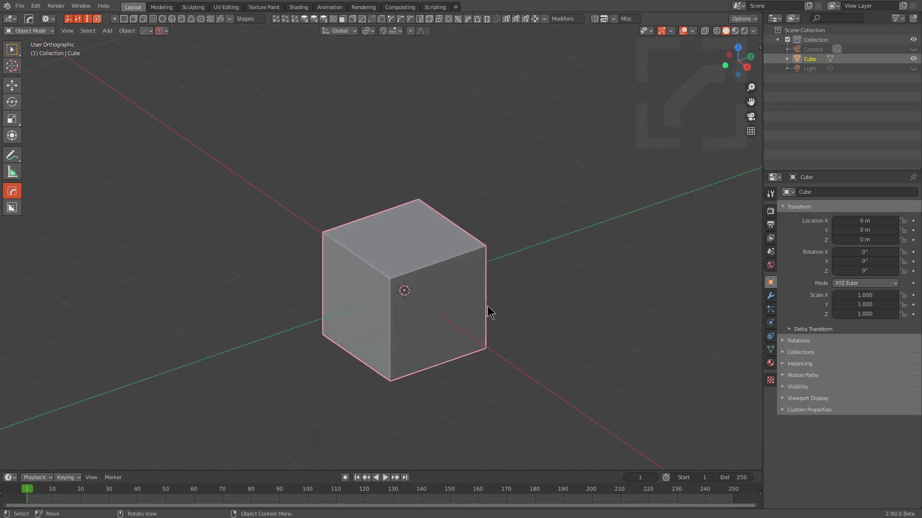
{"action": "key", "text": "shift+d"}
{"action": "left_click", "coordinate": [259, 289]}
{"action": "key", "text": "shift+d"}
{"action": "left_click", "coordinate": [660, 130]}
Step: Add a Hard Ops UV Project modifier to the raised duplicate cube
{"action": "left_click", "coordinate": [406, 288], "text": "shift"}
{"action": "left_click", "coordinate": [565, 142]}
{"action": "key", "text": "shift+q"}
{"action": "mouse_move", "coordinate": [567, 143]}
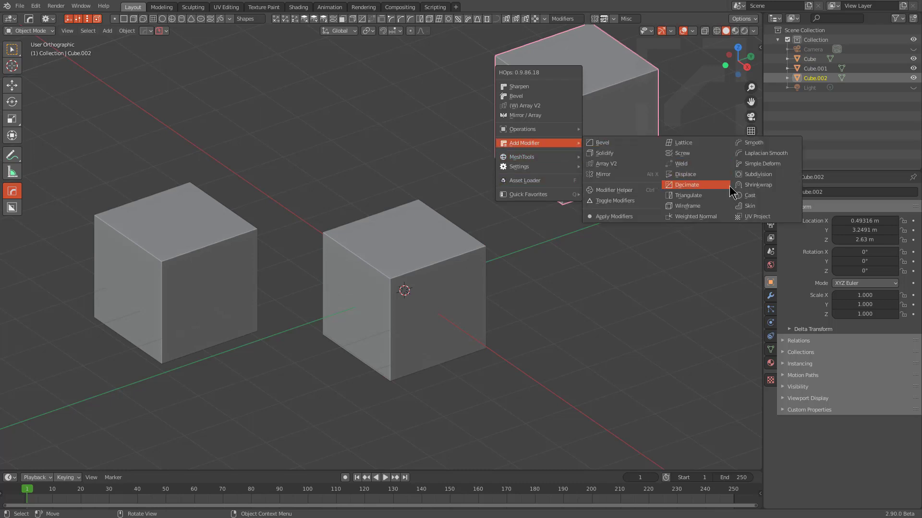
{"action": "left_click", "coordinate": [756, 217]}
Step: Add a Hard Ops UV Project modifier to the original cube
{"action": "left_click", "coordinate": [403, 288]}
{"action": "key", "text": "shift+q"}
{"action": "mouse_move", "coordinate": [442, 286]}
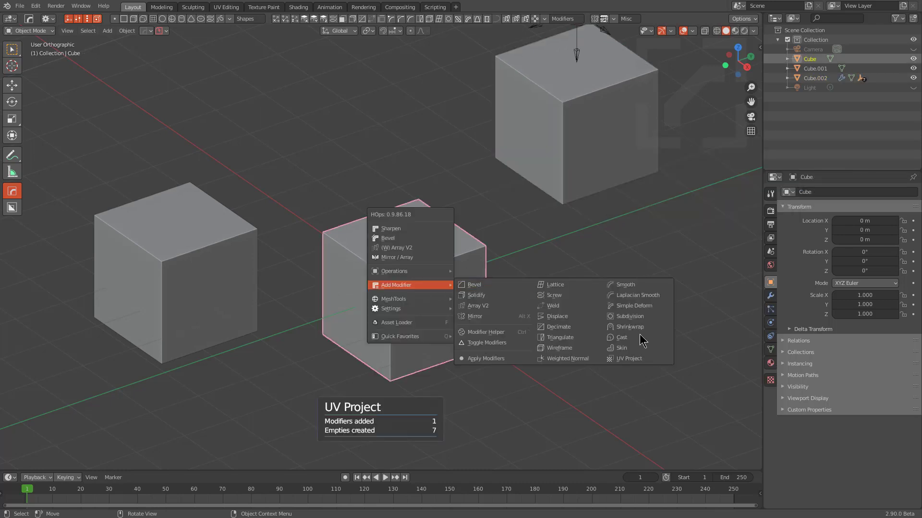
{"action": "left_click", "coordinate": [630, 358]}
Step: Run UV Project a second time on the raised duplicate cube
{"action": "left_click", "coordinate": [583, 139]}
{"action": "key", "text": "shift+q"}
{"action": "mouse_move", "coordinate": [587, 140]}
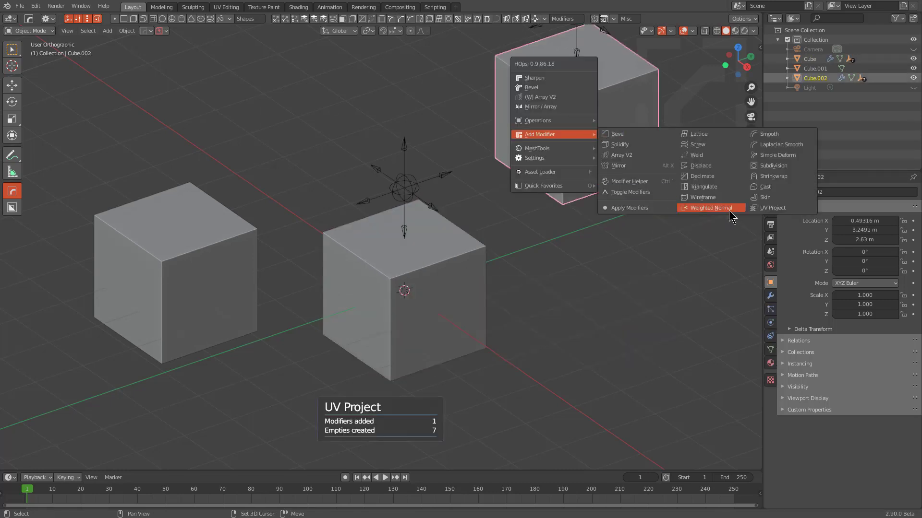
{"action": "left_click", "coordinate": [771, 211]}
Step: Box-select and delete all the projector empties stacked above the raised duplicate cube
{"action": "middle_click_drag", "start_coordinate": [547, 132], "coordinate": [563, 223], "text": "shift"}
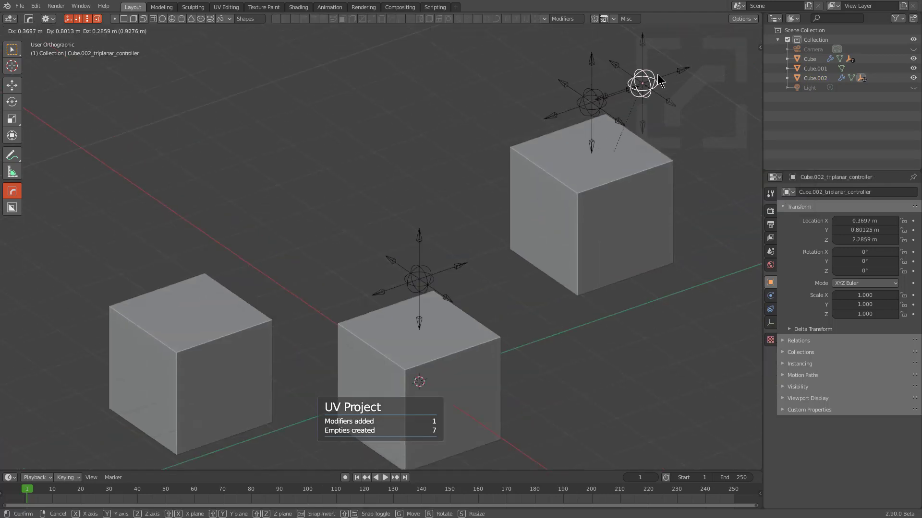
{"action": "left_click", "coordinate": [600, 108]}
{"action": "middle_click_drag", "start_coordinate": [610, 137], "coordinate": [611, 79]}
{"action": "key", "text": "b"}
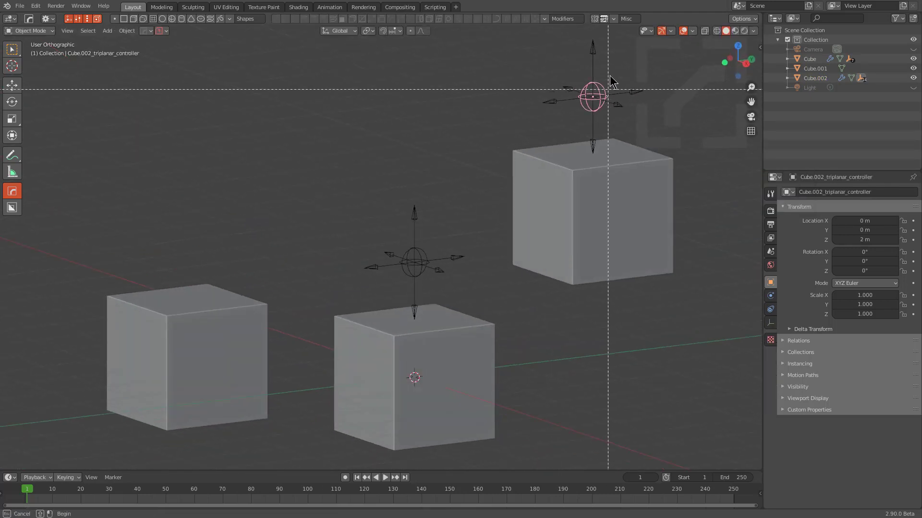
{"action": "left_click_drag", "start_coordinate": [611, 65], "coordinate": [550, 122]}
{"action": "key", "text": "x"}
{"action": "left_click", "coordinate": [566, 105]}
Step: Apply UV Project to the raised duplicate cube again to create a fresh set of projectors
{"action": "left_click", "coordinate": [585, 166]}
{"action": "key", "text": "q"}
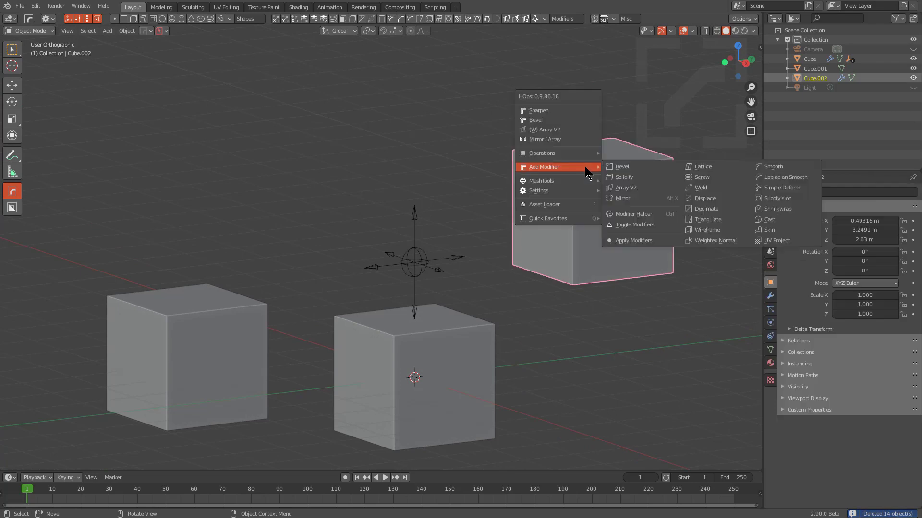
{"action": "left_click", "coordinate": [771, 240]}
Step: Add a Hard Ops UV Project modifier to the duplicate cube on the -Y side
{"action": "left_click", "coordinate": [190, 338]}
{"action": "key", "text": "q"}
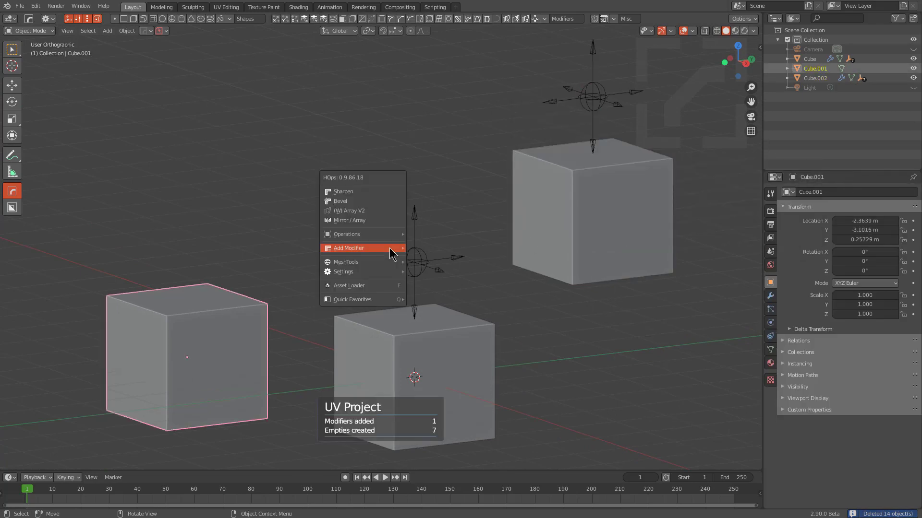
{"action": "mouse_move", "coordinate": [391, 253]}
{"action": "left_click", "coordinate": [597, 319]}
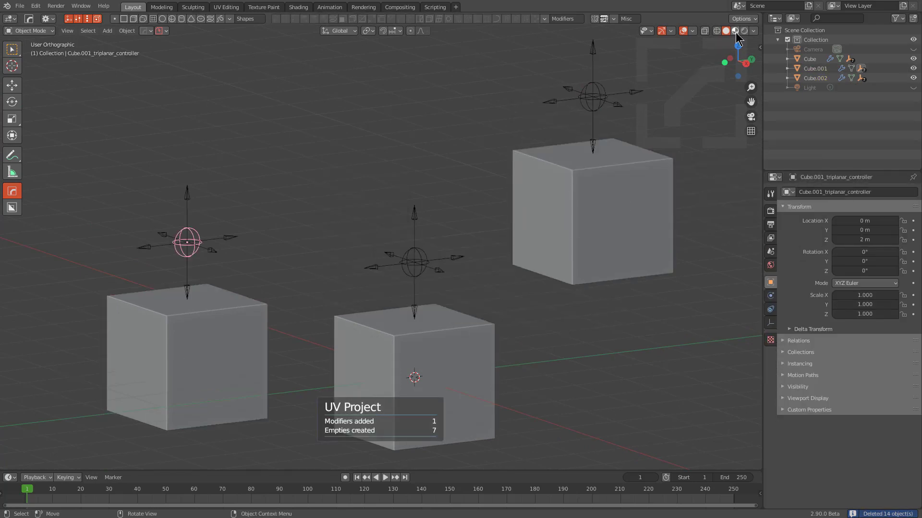
Step: Display the viewport in Material Preview and scale the -Y cube's triplanar controller up to about 4.18
{"action": "key", "text": "z"}
{"action": "mouse_move", "coordinate": [468, 322]}
{"action": "middle_mouse_down", "text": "shift"}
{"action": "mouse_move", "coordinate": [494, 241]}
{"action": "mouse_move", "coordinate": [485, 255]}
{"action": "middle_mouse_up", "text": "shift"}
{"action": "key", "text": "s"}
{"action": "left_click", "coordinate": [408, 185]}
{"action": "scroll", "coordinate": [524, 199], "scroll_direction": "down", "scroll_amount": 2}
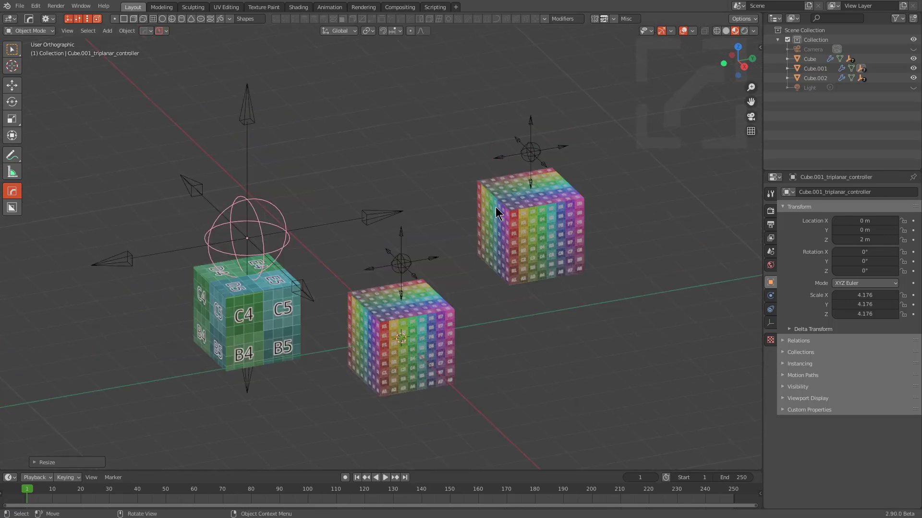
Step: Scale the raised cube's triplanar controller up to about 4.68
{"action": "left_click", "coordinate": [541, 158]}
{"action": "key", "text": "s"}
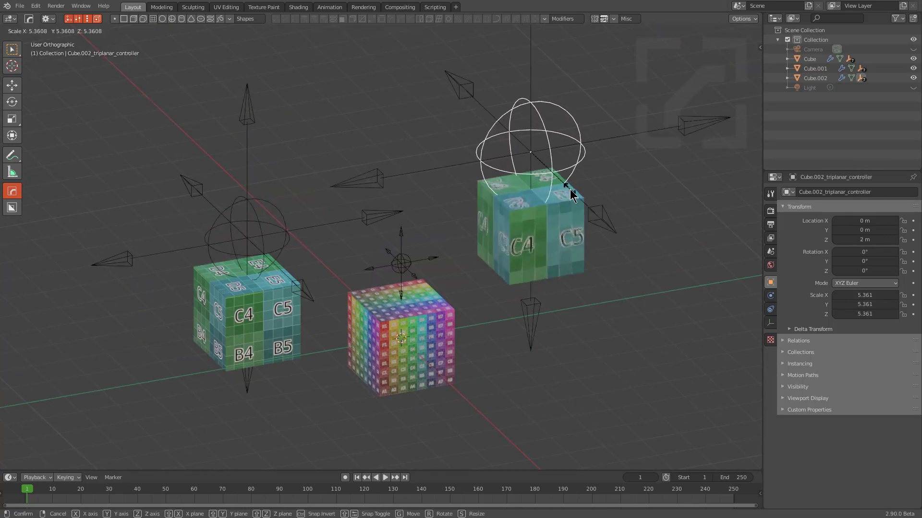
{"action": "left_click", "coordinate": [580, 170]}
Step: Rotate the raised cube's triplanar controller freely to about -31.3°, -36.5° and 22.2° on X, Y and Z
{"action": "key", "text": "r"}
{"action": "key", "text": "r"}
{"action": "left_click", "coordinate": [581, 166]}
{"action": "scroll", "coordinate": [427, 257], "scroll_direction": "up", "scroll_amount": 1}
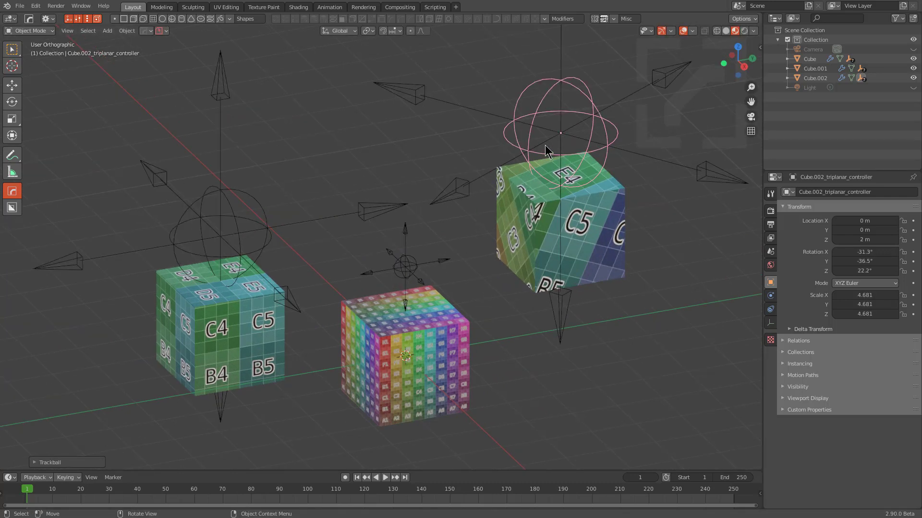
Step: Add one Hard Ops UV Project modifier across all three cubes, with the center cube as the active object
{"action": "left_click", "coordinate": [523, 201]}
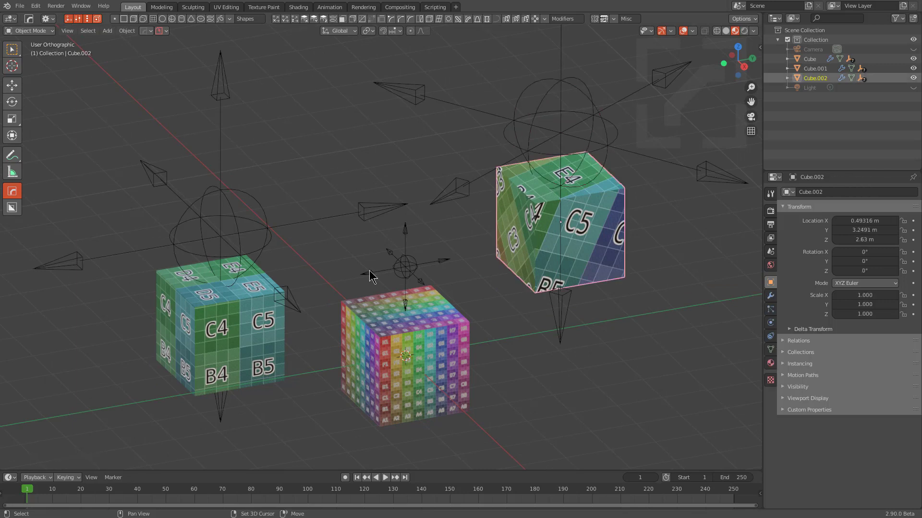
{"action": "left_click", "coordinate": [245, 311], "text": "shift"}
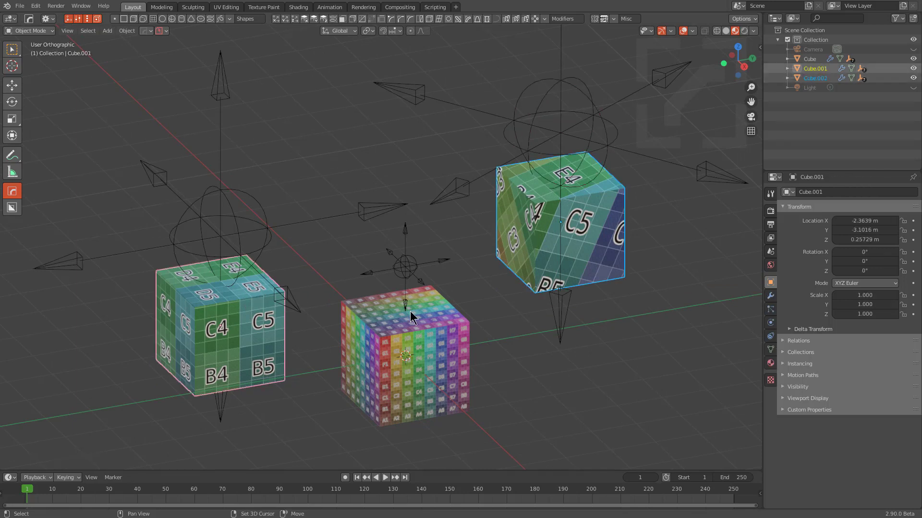
{"action": "left_click", "coordinate": [424, 345], "text": "shift"}
{"action": "middle_click_drag", "start_coordinate": [431, 268], "coordinate": [404, 216], "text": "shift"}
{"action": "key", "text": "q"}
{"action": "mouse_move", "coordinate": [418, 216]}
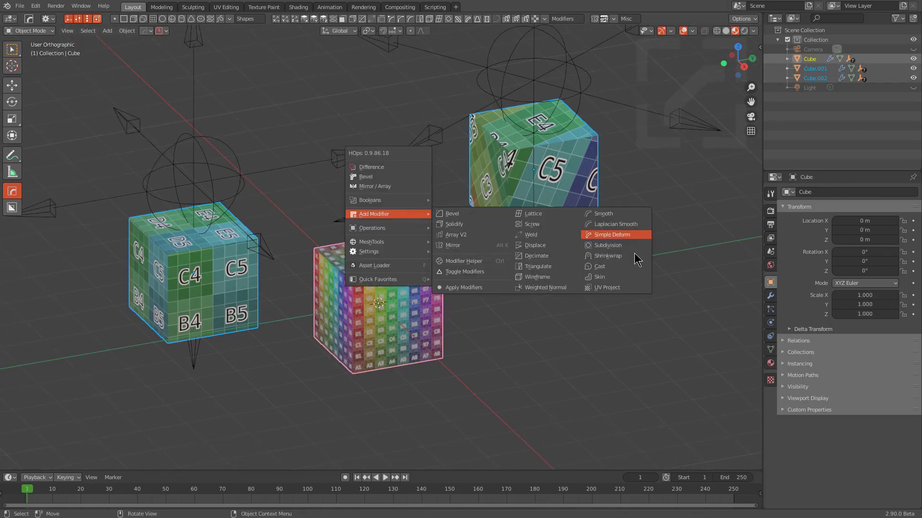
{"action": "left_click", "coordinate": [626, 288]}
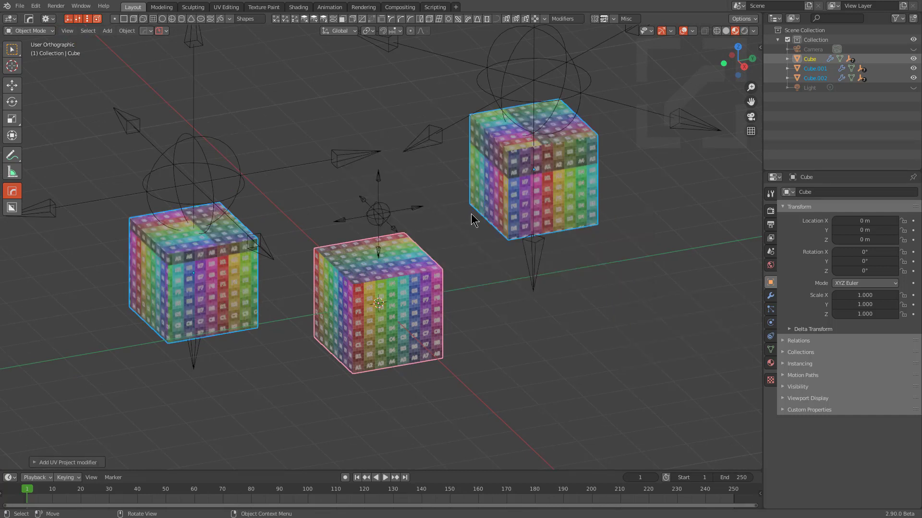
Step: Scale the center cube's triplanar controller up to about 3.44
{"action": "left_click", "coordinate": [388, 207]}
{"action": "key", "text": "s"}
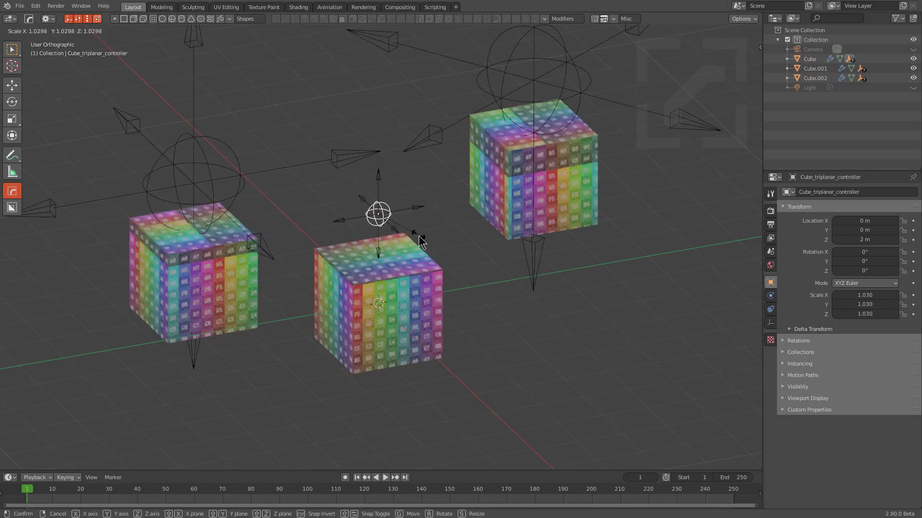
{"action": "left_click", "coordinate": [524, 263]}
{"action": "middle_click_drag", "start_coordinate": [332, 218], "coordinate": [342, 195]}
{"action": "middle_click_drag", "start_coordinate": [342, 195], "coordinate": [445, 238], "text": "shift"}
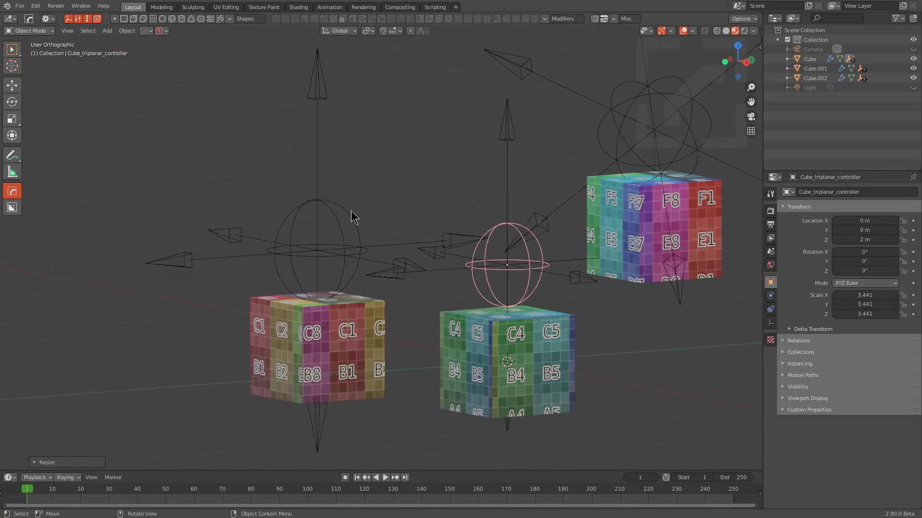
Step: Delete the triplanar controllers and projectors above the two outer cubes, keeping the center cube's controller
{"action": "left_click_drag", "start_coordinate": [370, 207], "coordinate": [304, 278], "text": "shift"}
{"action": "key", "text": "b"}
{"action": "left_click_drag", "start_coordinate": [692, 106], "coordinate": [621, 140]}
{"action": "key", "text": "x"}
{"action": "left_click", "coordinate": [600, 136]}
{"action": "key", "text": "ctrl+z"}
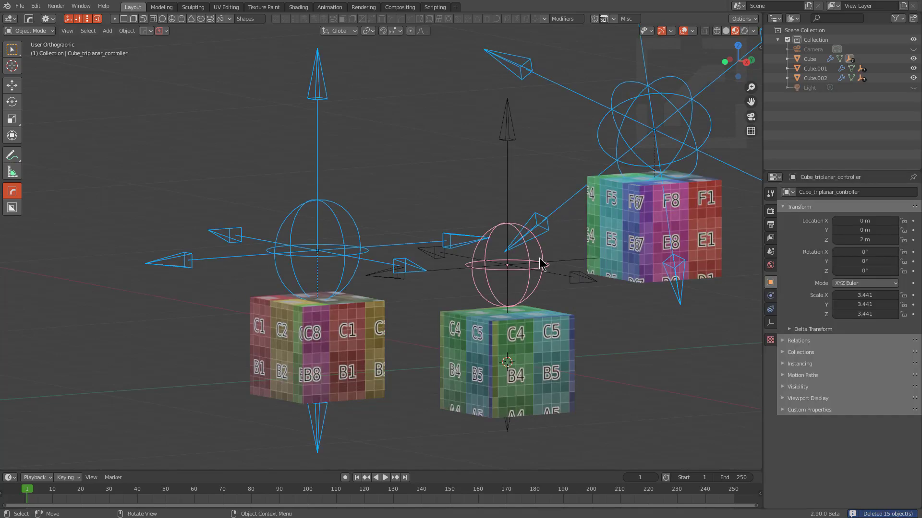
{"action": "left_click", "coordinate": [507, 288], "text": "shift"}
{"action": "key", "text": "x"}
{"action": "left_click", "coordinate": [556, 253]}
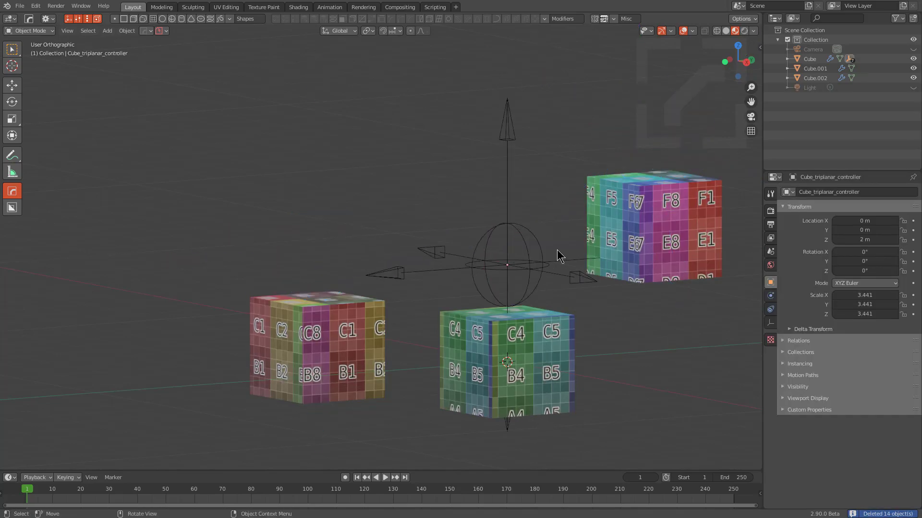
Step: Scale the center cube's remaining triplanar controller down slightly to enlarge or shrink the shared projection on all three cubes
{"action": "left_click", "coordinate": [542, 239]}
{"action": "middle_click_drag", "start_coordinate": [541, 239], "coordinate": [518, 280]}
{"action": "key", "text": "s"}
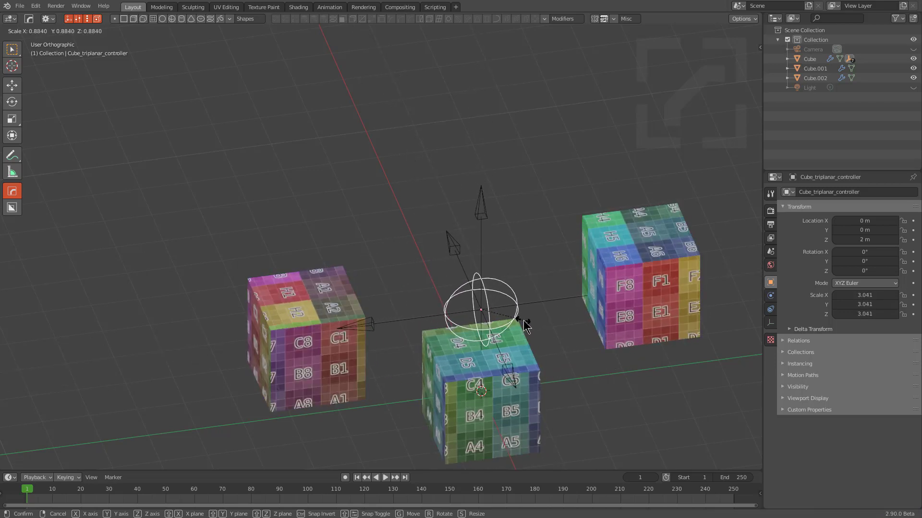
{"action": "left_click", "coordinate": [526, 320]}
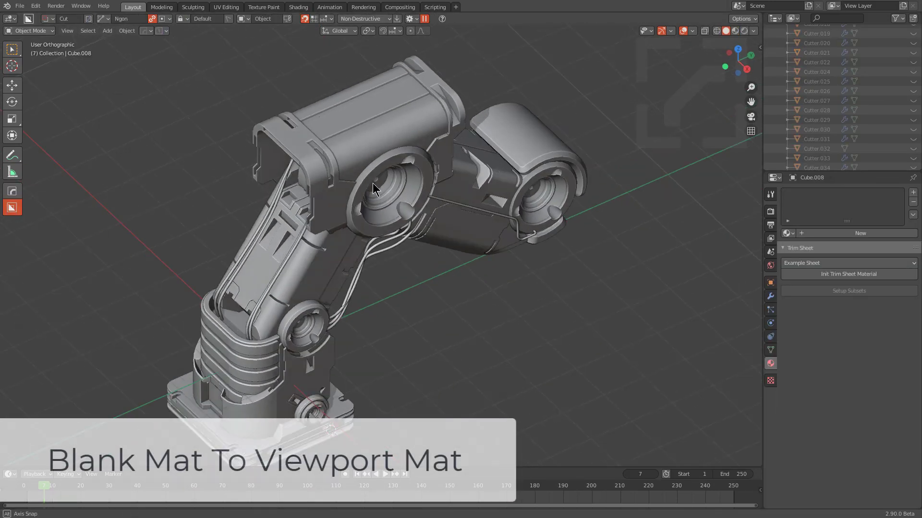
Step: Add a Hard Ops blank material to every part of the robot arm, with Unique Material enabled
{"action": "key", "text": "a"}
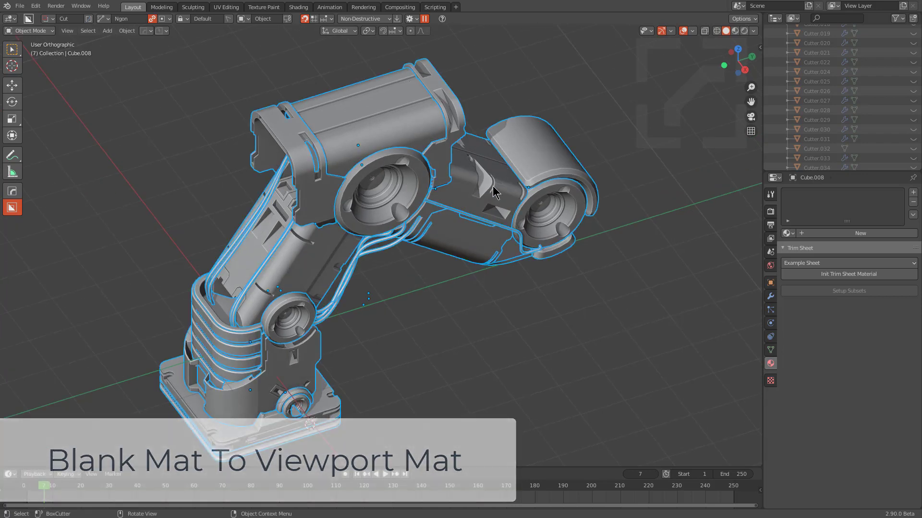
{"action": "key", "text": "alt+m"}
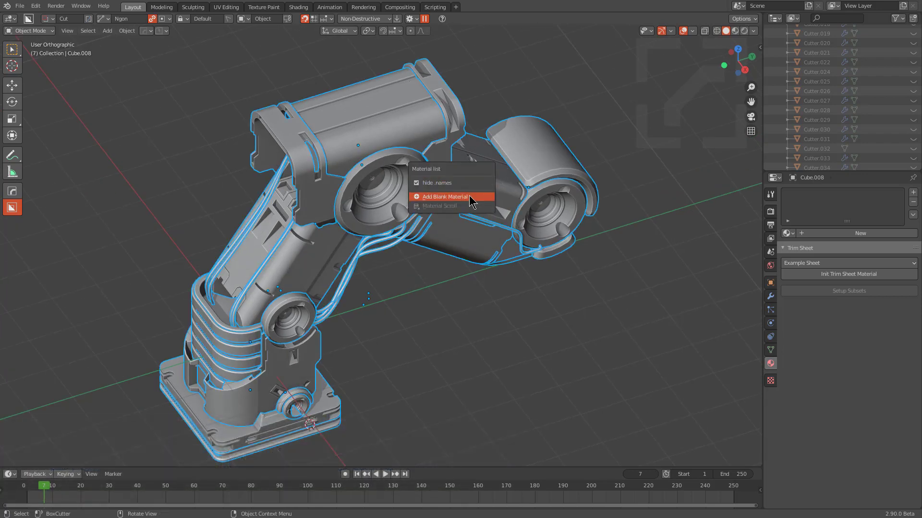
{"action": "left_click", "coordinate": [470, 197]}
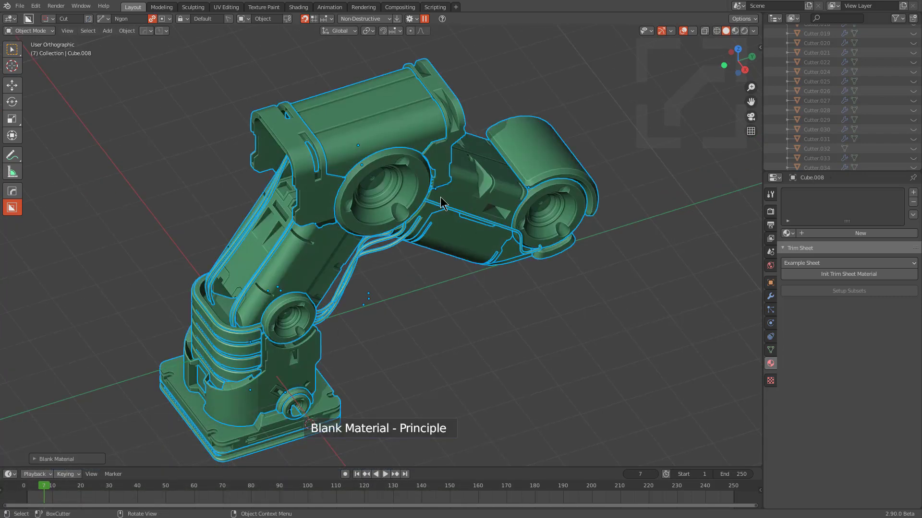
{"action": "key", "text": "F9"}
{"action": "left_click", "coordinate": [576, 224]}
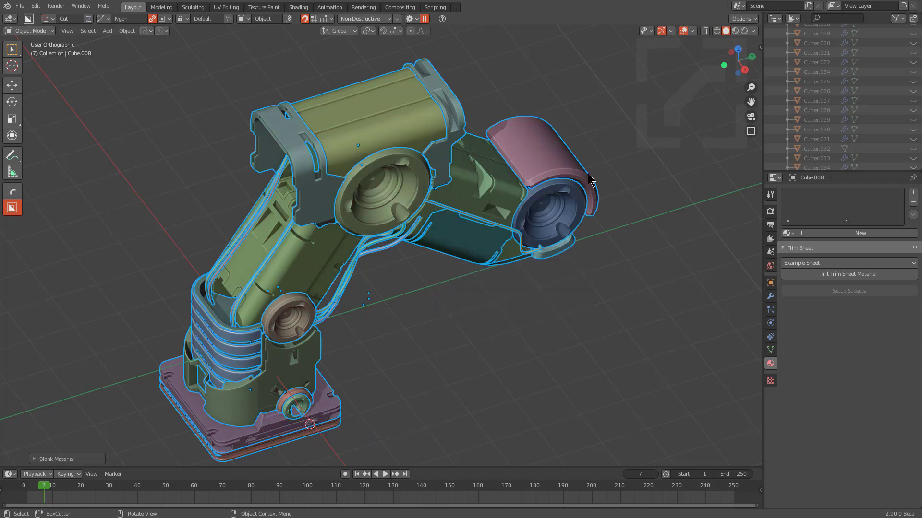
Step: Hide the viewport overlays and enable the Hard Ops option "Blank Mat similar to Viewport"
{"action": "left_click", "coordinate": [683, 31]}
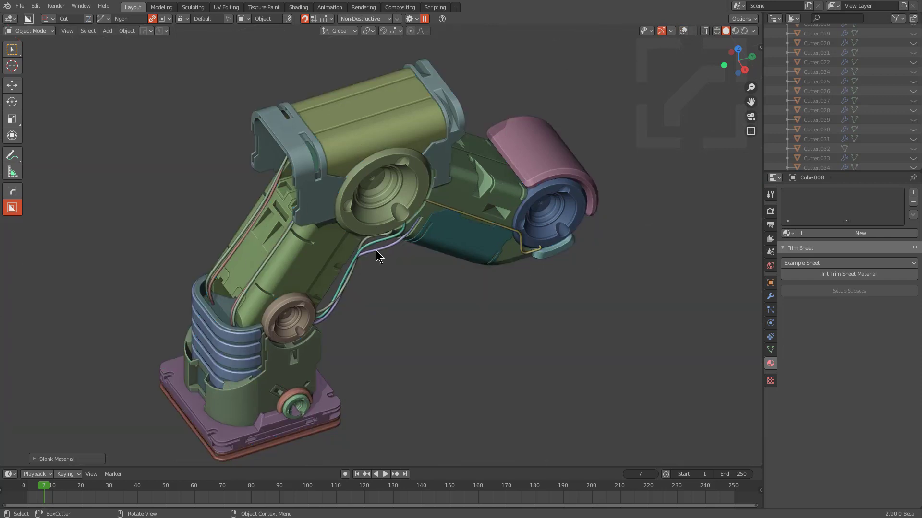
{"action": "left_click", "coordinate": [147, 30]}
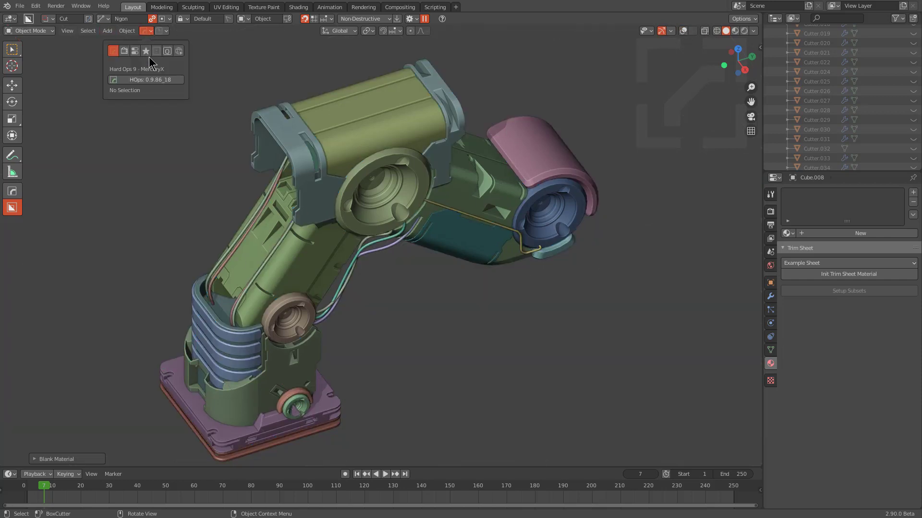
{"action": "left_click", "coordinate": [148, 53]}
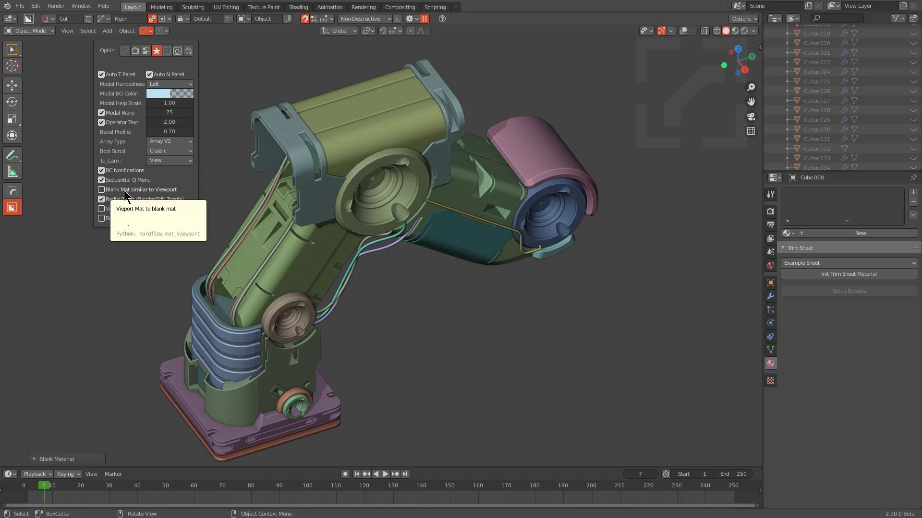
{"action": "left_click", "coordinate": [124, 191]}
Step: Regenerate the blank materials on the robot arm so they use the viewport-matching option
{"action": "key", "text": "ctrl+d"}
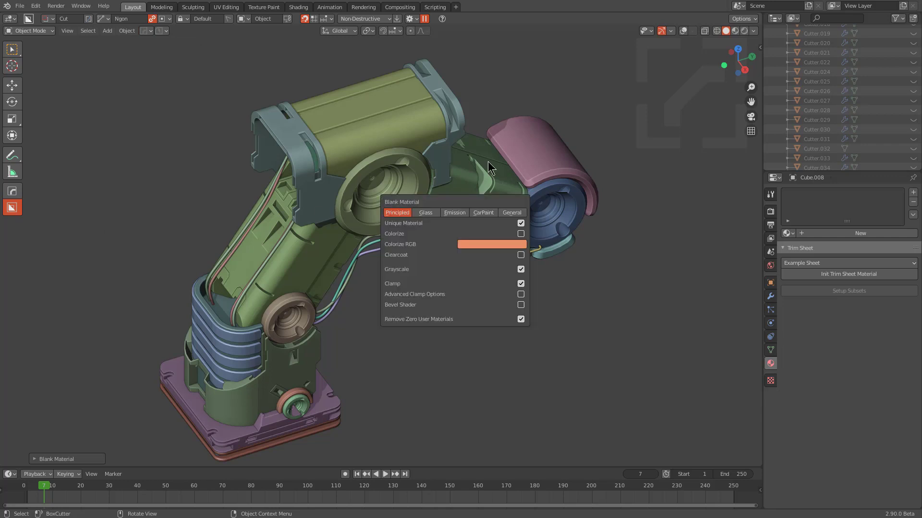
{"action": "key", "text": "alt+m"}
{"action": "left_click", "coordinate": [488, 160]}
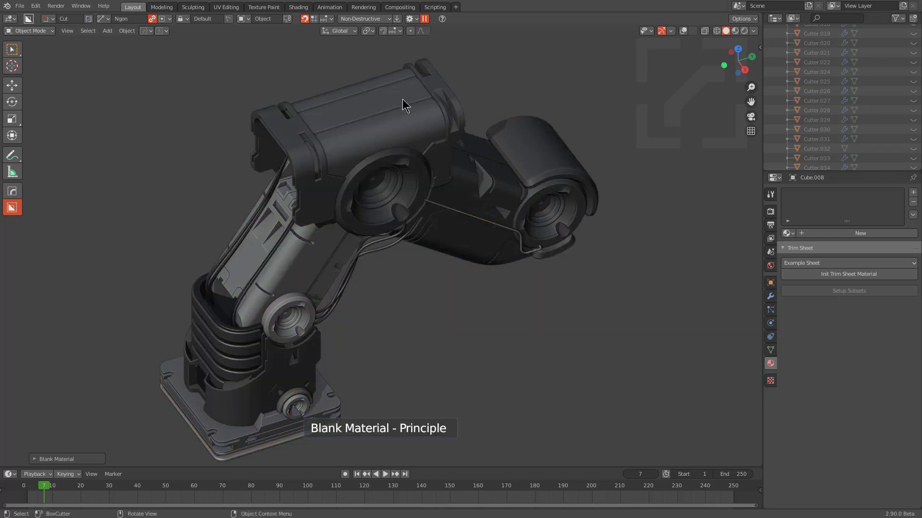
Step: Compare the robot arm's colours in Material Preview with the Solid display, and return to Solid
{"action": "middle_click_drag", "start_coordinate": [294, 249], "coordinate": [306, 235]}
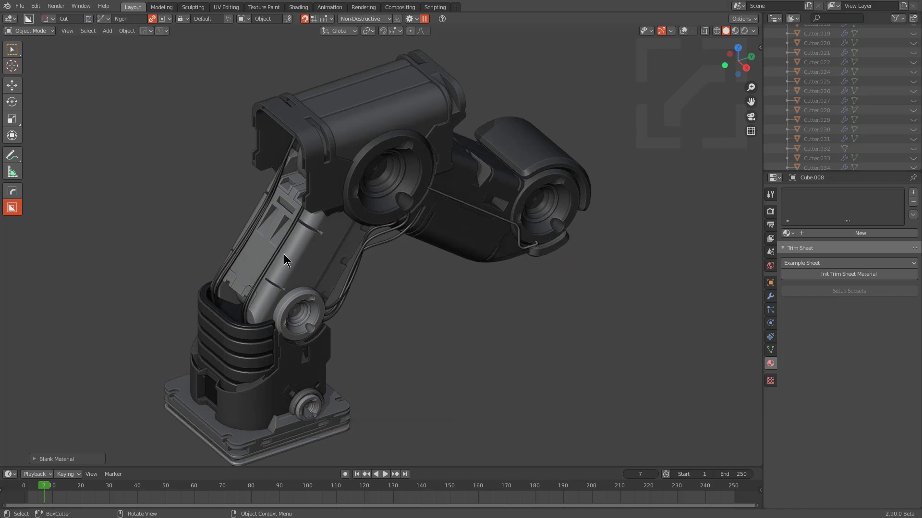
{"action": "left_click", "coordinate": [735, 31]}
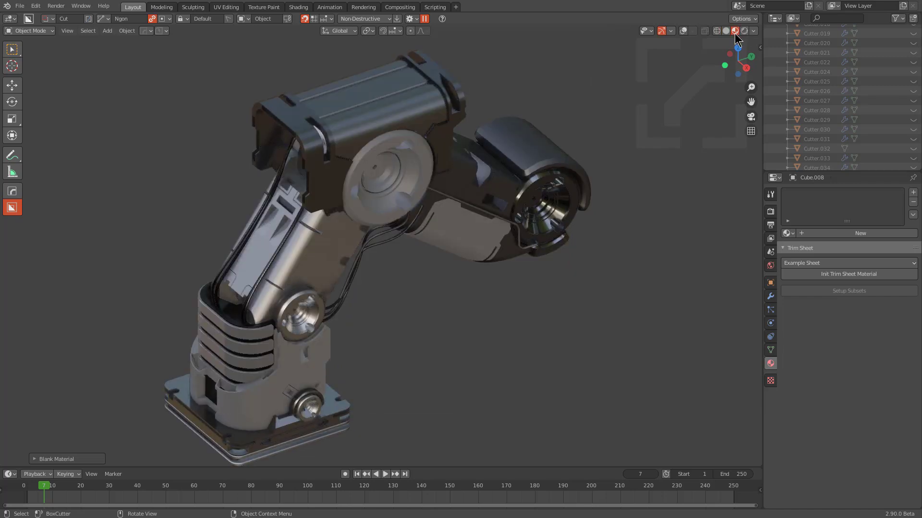
{"action": "left_click", "coordinate": [726, 30]}
{"action": "mouse_move", "coordinate": [470, 191]}
{"action": "middle_mouse_down"}
{"action": "mouse_move", "coordinate": [485, 200]}
{"action": "mouse_move", "coordinate": [587, 187]}
{"action": "mouse_move", "coordinate": [444, 197]}
{"action": "mouse_move", "coordinate": [464, 197]}
{"action": "middle_mouse_up"}
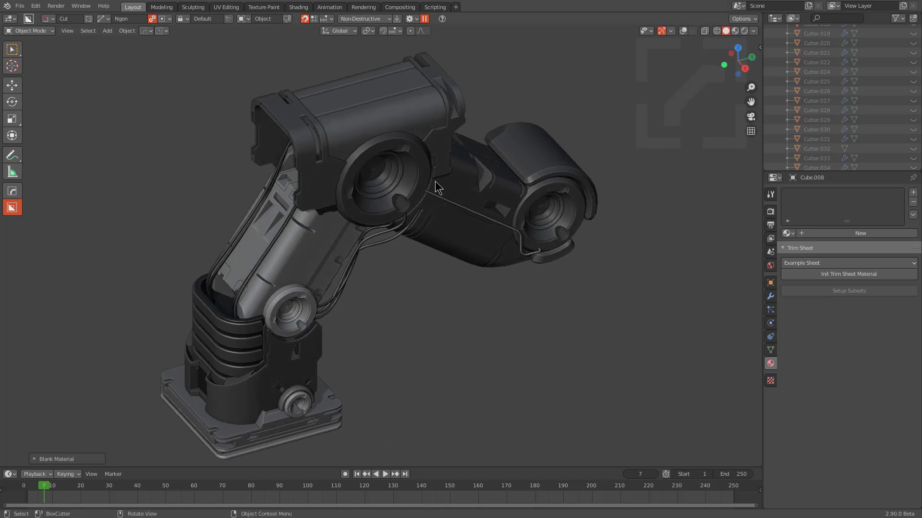
Step: Cycle random Principled blank materials over the robot arm's parts with Material Scroll, and keep a mostly black metallic variant
{"action": "left_click", "coordinate": [403, 206], "text": "alt"}
{"action": "left_click", "coordinate": [398, 207]}
{"action": "key", "text": "alt+m"}
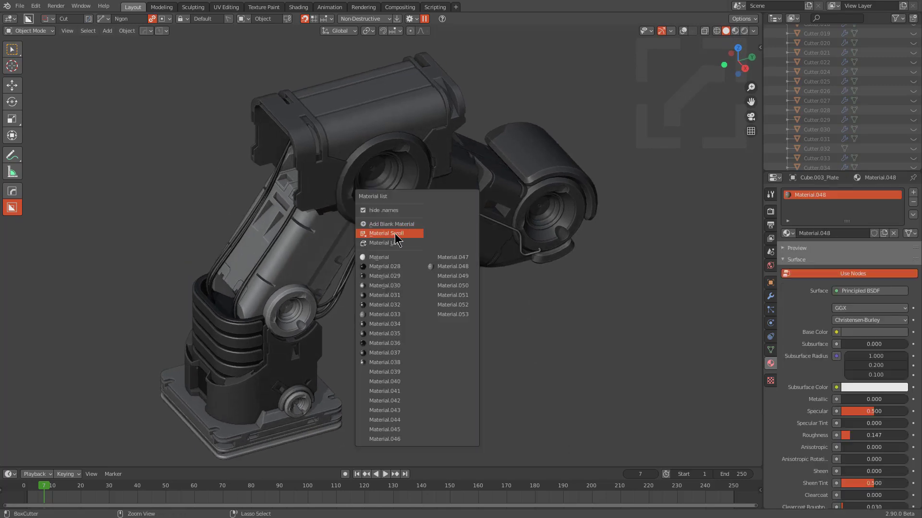
{"action": "left_click", "coordinate": [395, 235]}
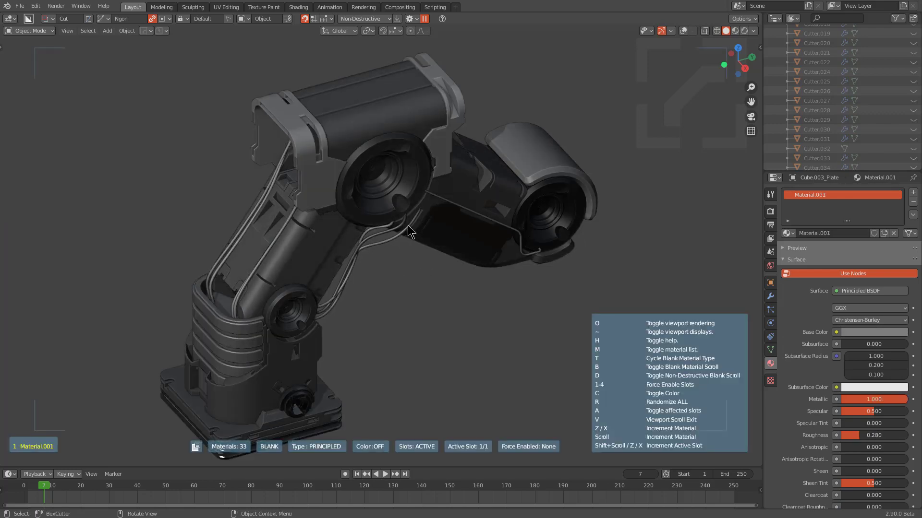
{"action": "scroll", "coordinate": [408, 226], "scroll_direction": "down", "scroll_amount": 10}
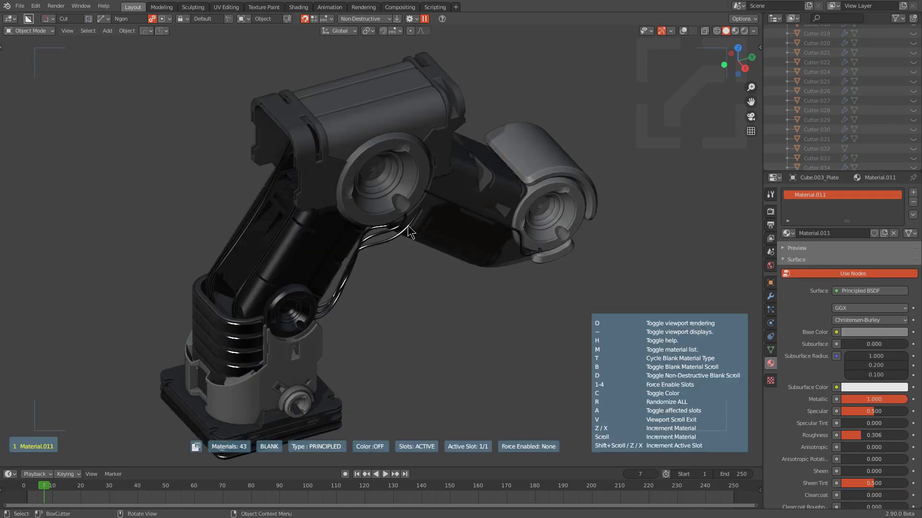
{"action": "scroll", "coordinate": [408, 225], "scroll_direction": "down", "scroll_amount": 8}
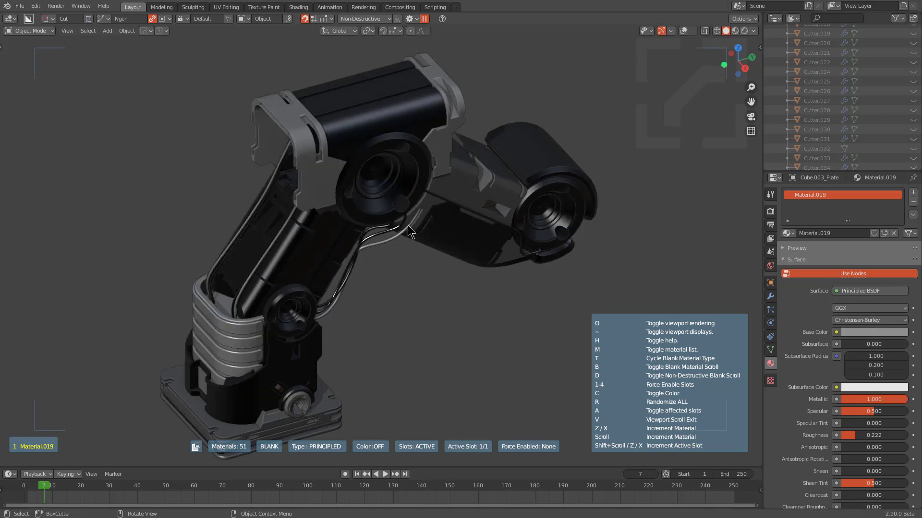
{"action": "scroll", "coordinate": [408, 225], "scroll_direction": "down", "scroll_amount": 8}
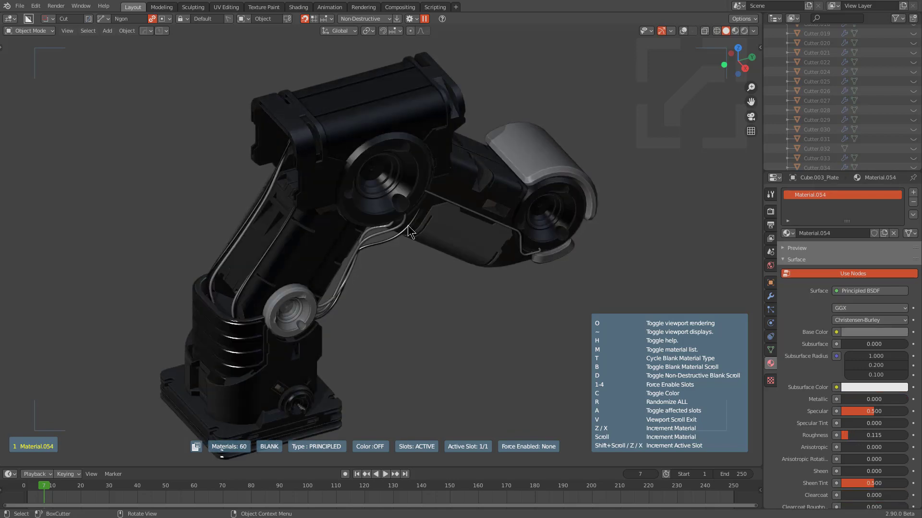
{"action": "scroll", "coordinate": [408, 226], "scroll_direction": "down", "scroll_amount": 7}
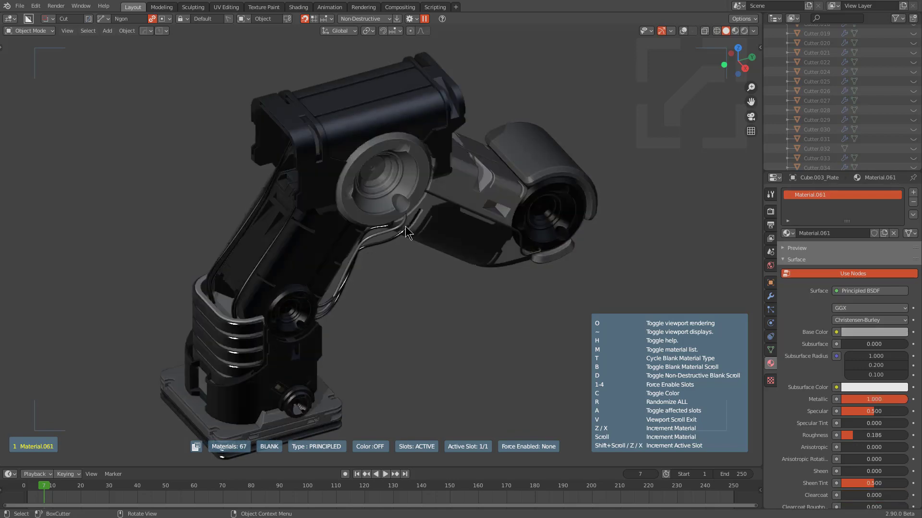
{"action": "scroll", "coordinate": [408, 232], "scroll_direction": "down", "scroll_amount": 7}
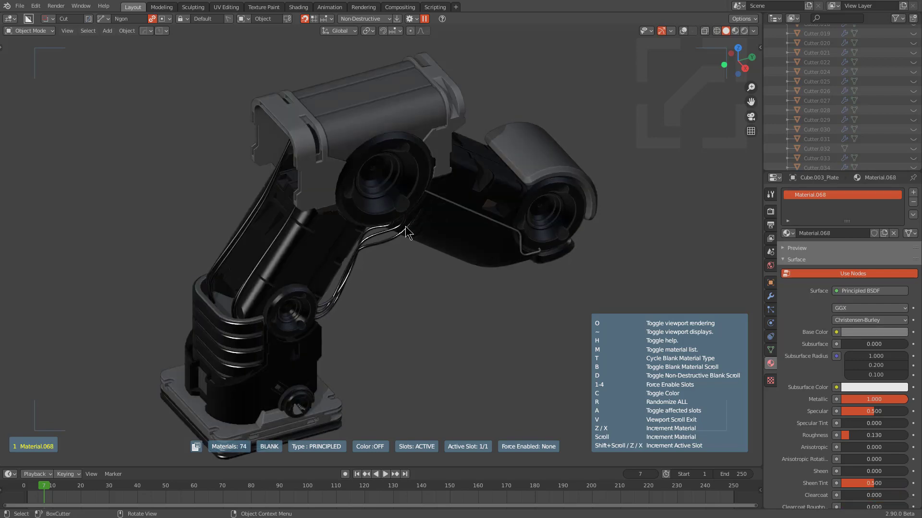
{"action": "scroll", "coordinate": [407, 232], "scroll_direction": "down", "scroll_amount": 6}
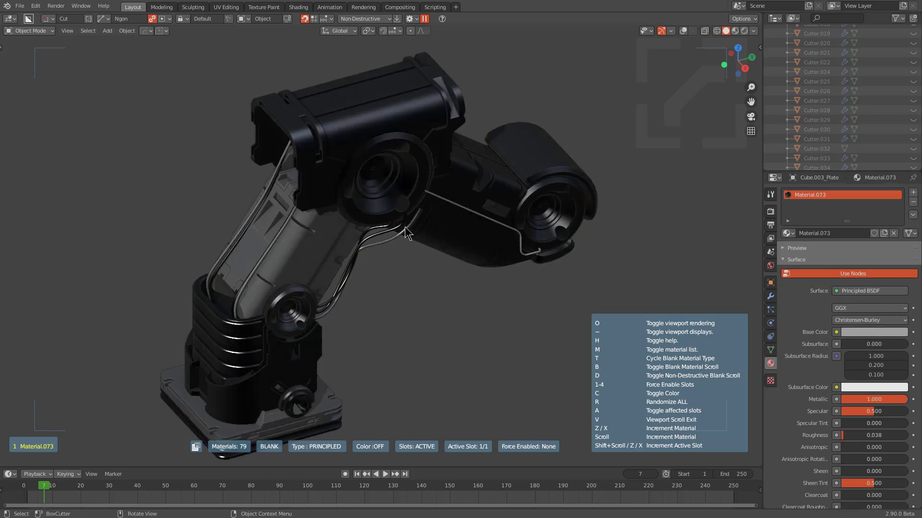
{"action": "scroll", "coordinate": [407, 234], "scroll_direction": "down", "scroll_amount": 6}
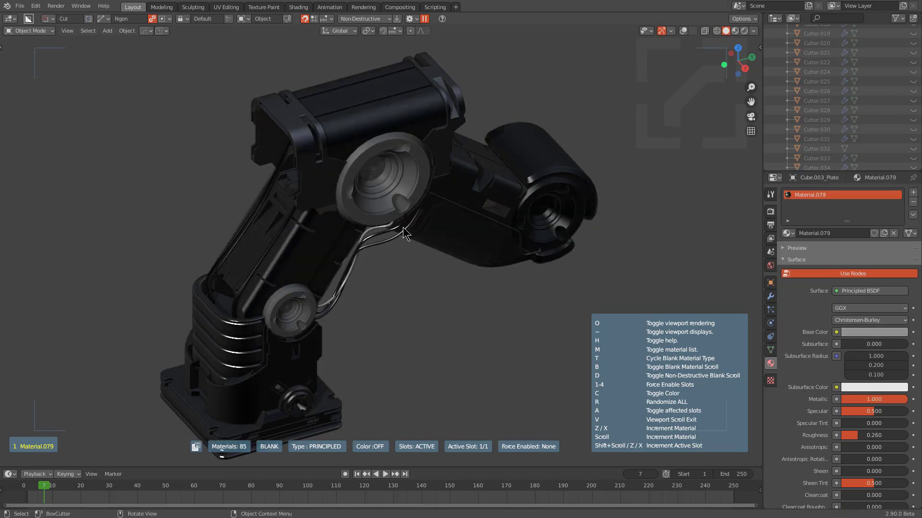
{"action": "scroll", "coordinate": [401, 229], "scroll_direction": "down", "scroll_amount": 6}
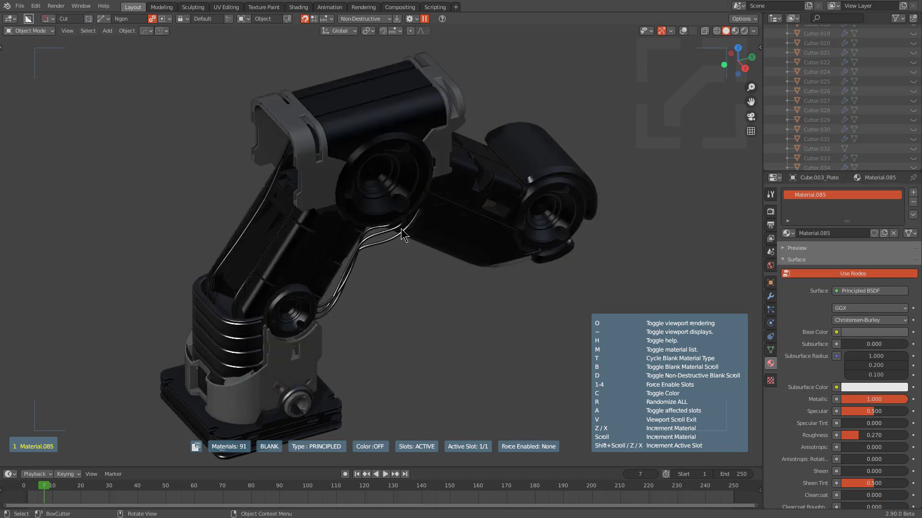
{"action": "left_click", "coordinate": [399, 230]}
{"action": "mouse_move", "coordinate": [416, 240]}
{"action": "middle_mouse_down"}
{"action": "mouse_move", "coordinate": [381, 241]}
{"action": "mouse_move", "coordinate": [339, 210]}
{"action": "mouse_move", "coordinate": [397, 193]}
{"action": "mouse_move", "coordinate": [418, 240]}
{"action": "middle_mouse_up"}
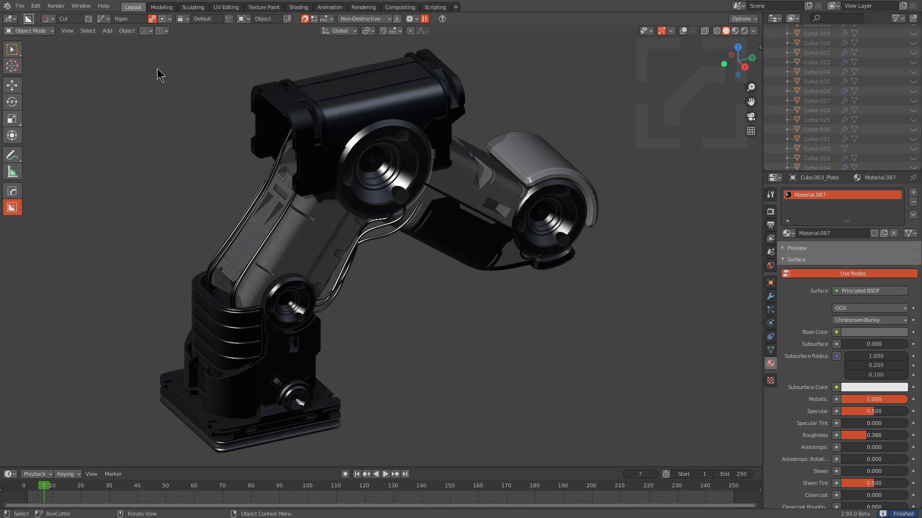
{"action": "left_click", "coordinate": [151, 31]}
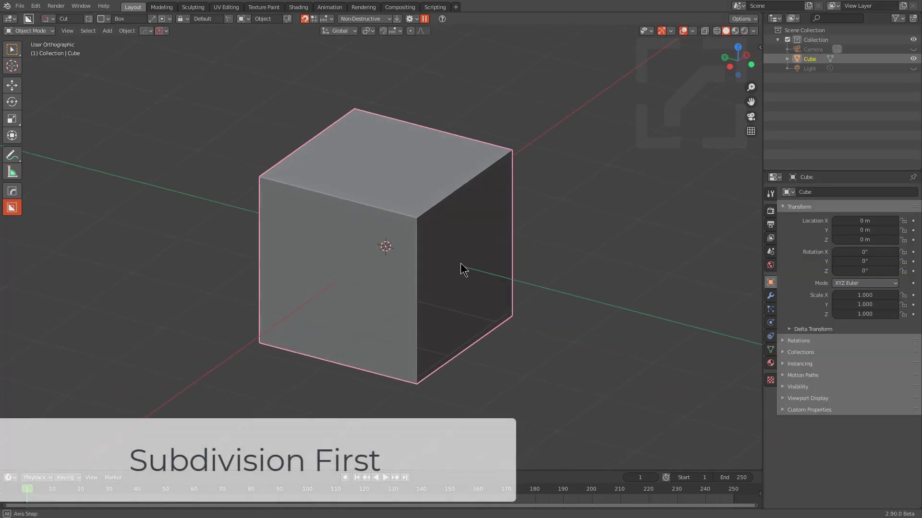
Step: Bevel the cube's upper edge in Edit Mode to about 0.79 m wide with 5 segments
{"action": "middle_click_drag", "start_coordinate": [461, 269], "coordinate": [453, 261]}
{"action": "scroll", "coordinate": [453, 261], "scroll_direction": "up", "scroll_amount": 2}
{"action": "key", "text": "Tab"}
{"action": "key", "text": "alt+a"}
{"action": "key", "text": "ctrl+b"}
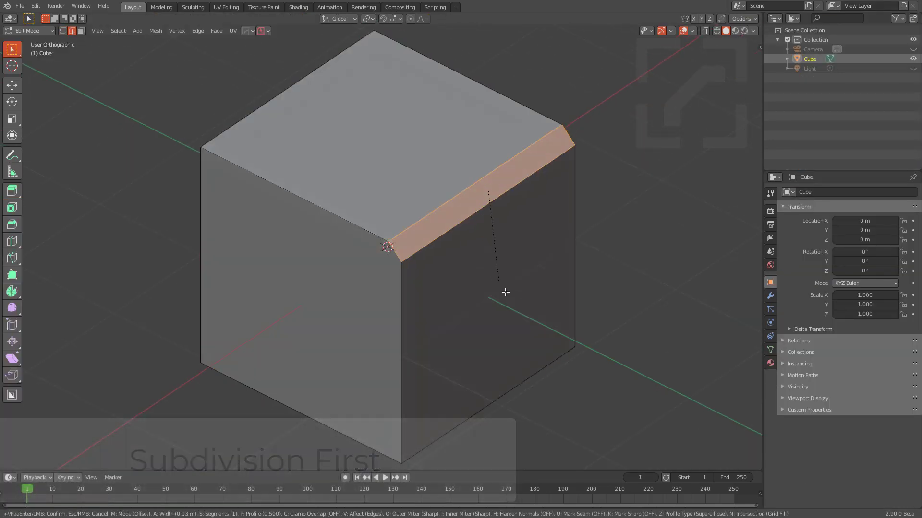
{"action": "scroll", "coordinate": [535, 365], "scroll_direction": "up", "scroll_amount": 6}
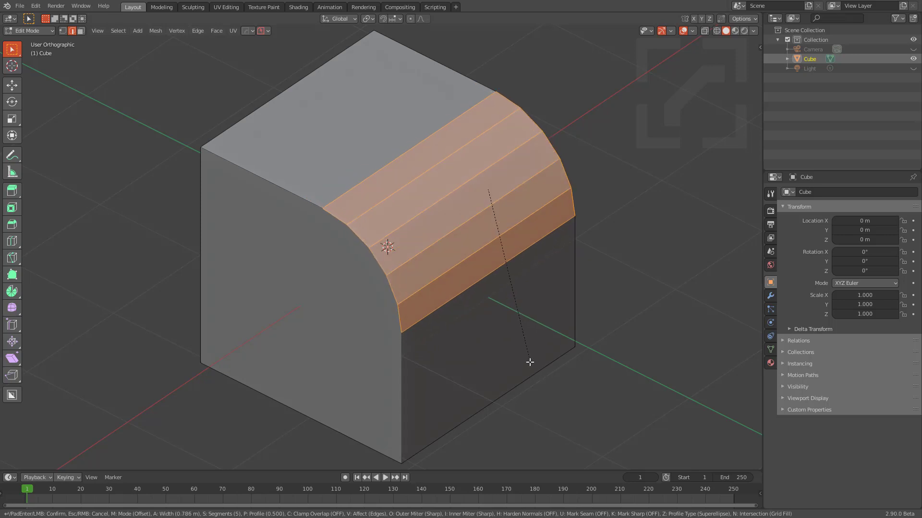
{"action": "left_click", "coordinate": [528, 362]}
{"action": "key", "text": "Tab"}
Step: Sharpen the bevelled cube with Hard Ops and cut two rectangular box recesses across its rounded edge
{"action": "key", "text": "q"}
{"action": "left_click", "coordinate": [468, 195]}
{"action": "mouse_move", "coordinate": [467, 160]}
{"action": "middle_mouse_down"}
{"action": "mouse_move", "coordinate": [408, 220]}
{"action": "mouse_move", "coordinate": [473, 180]}
{"action": "mouse_move", "coordinate": [448, 218]}
{"action": "mouse_move", "coordinate": [360, 204]}
{"action": "middle_mouse_up"}
{"action": "mouse_move", "coordinate": [363, 202]}
{"action": "left_mouse_down"}
{"action": "mouse_move", "coordinate": [398, 262]}
{"action": "mouse_move", "coordinate": [431, 271]}
{"action": "left_mouse_up"}
{"action": "left_click", "coordinate": [437, 295]}
{"action": "left_click_drag", "start_coordinate": [444, 128], "coordinate": [490, 216]}
{"action": "left_click", "coordinate": [543, 245]}
Step: Set the cube's auto smooth angle with Sharpen and cut a third box recess, about 0.093 deep, at the rounded edge's far end
{"action": "key", "text": "q"}
{"action": "left_click", "coordinate": [556, 239]}
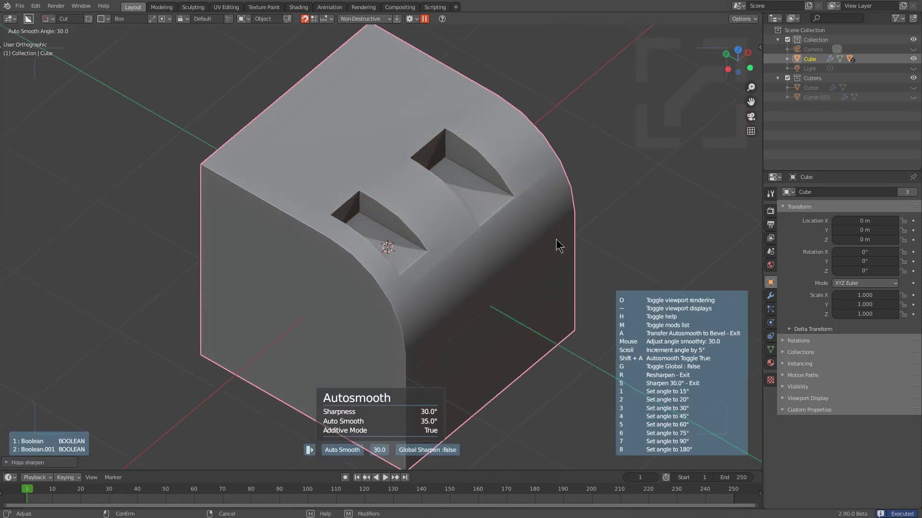
{"action": "mouse_move", "coordinate": [523, 261]}
{"action": "middle_mouse_down"}
{"action": "mouse_move", "coordinate": [518, 216]}
{"action": "mouse_move", "coordinate": [474, 253]}
{"action": "mouse_move", "coordinate": [485, 185]}
{"action": "middle_mouse_up"}
{"action": "left_click_drag", "start_coordinate": [460, 132], "coordinate": [538, 238]}
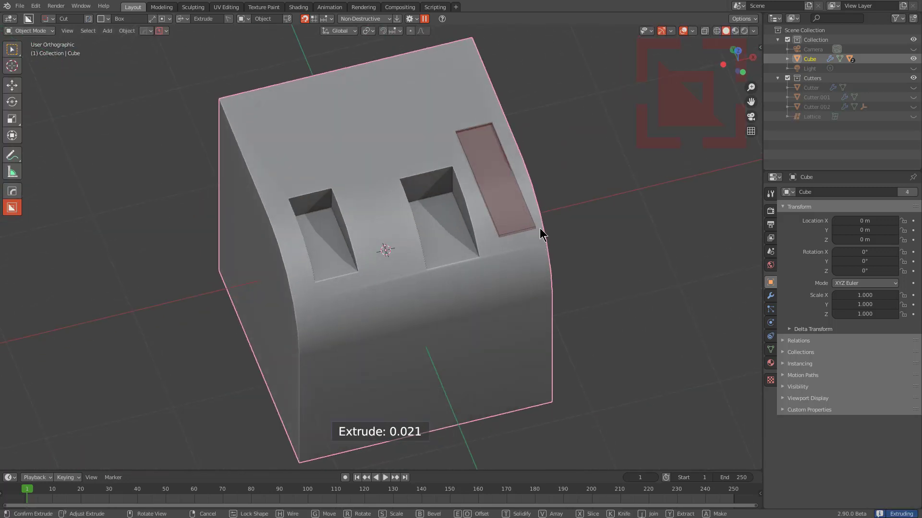
{"action": "left_click", "coordinate": [540, 238]}
{"action": "middle_click_drag", "start_coordinate": [540, 237], "coordinate": [520, 280]}
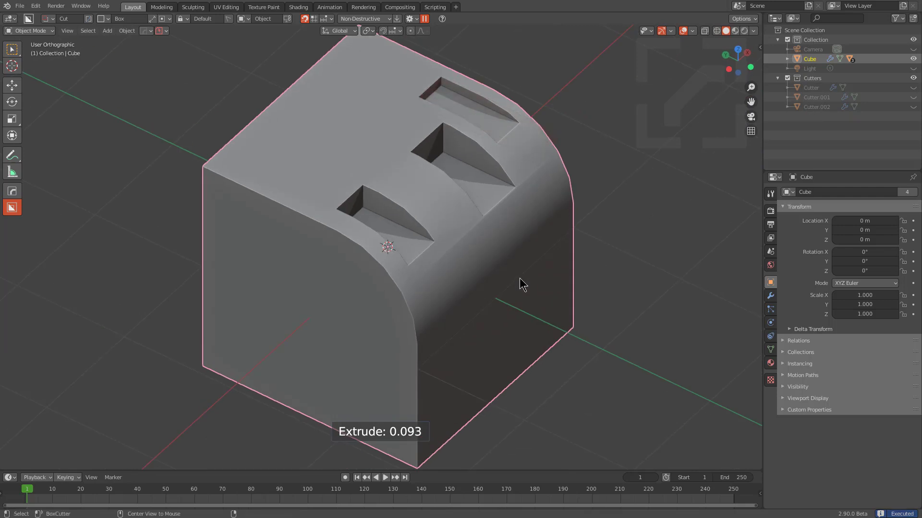
Step: Display the wireframe over the cube and sharpen it again with Hard Ops
{"action": "key", "text": "shift+v"}
{"action": "left_click", "coordinate": [503, 208]}
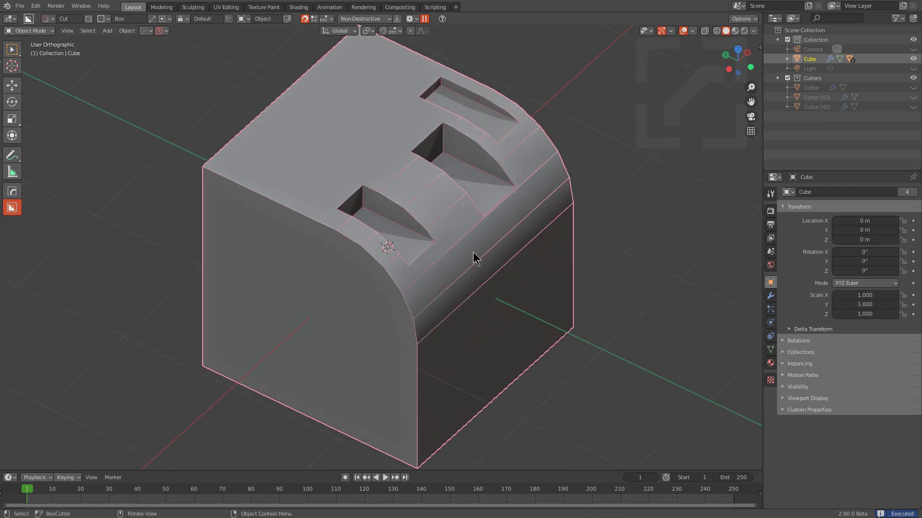
{"action": "middle_click_drag", "start_coordinate": [465, 259], "coordinate": [397, 176]}
{"action": "scroll", "coordinate": [398, 176], "scroll_direction": "up", "scroll_amount": 3}
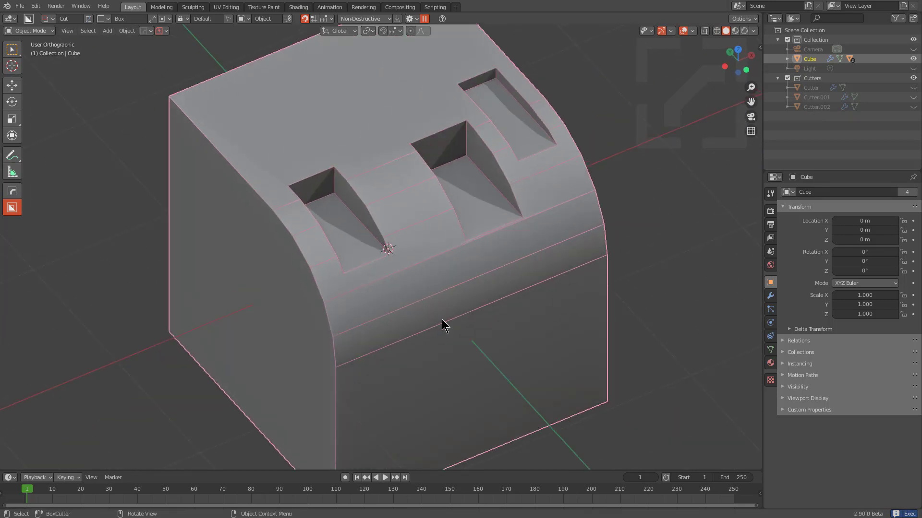
{"action": "key", "text": "q"}
{"action": "left_click", "coordinate": [417, 224]}
{"action": "middle_click_drag", "start_coordinate": [416, 226], "coordinate": [373, 231]}
{"action": "middle_click_drag", "start_coordinate": [449, 267], "coordinate": [466, 261]}
{"action": "key", "text": "q"}
{"action": "mouse_move", "coordinate": [467, 305]}
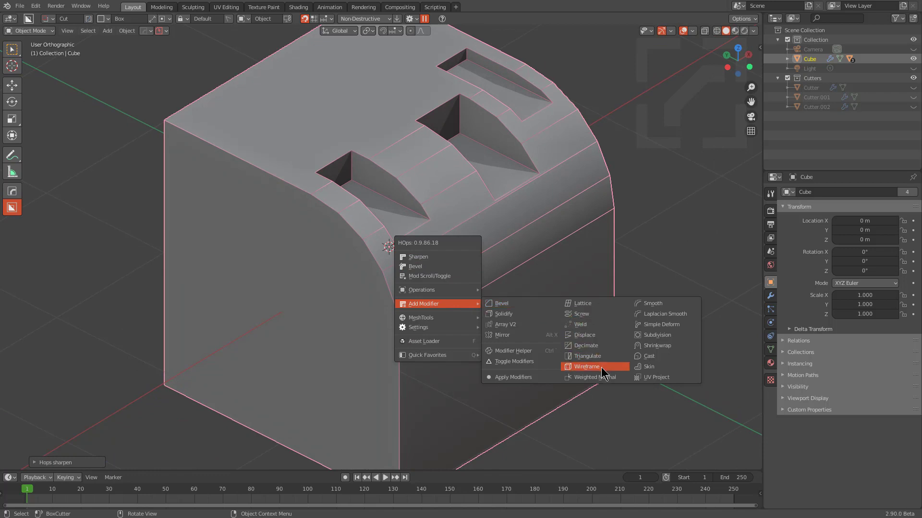
{"action": "left_click", "coordinate": [674, 340]}
Step: Check the cube's marked edges in Edit Mode and the Sharp Options in the HOps Helper, and run Sharpen again
{"action": "key", "text": "Tab"}
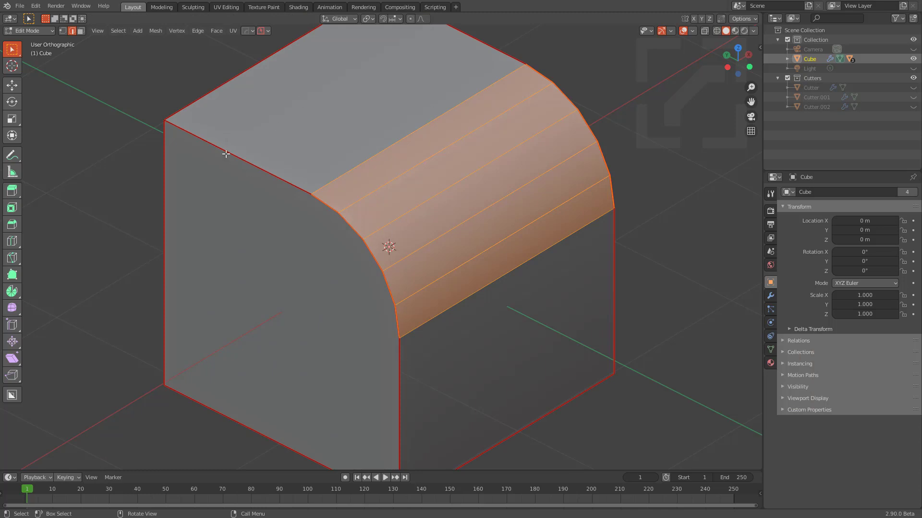
{"action": "key", "text": "Tab"}
{"action": "key", "text": "ctrl+grave"}
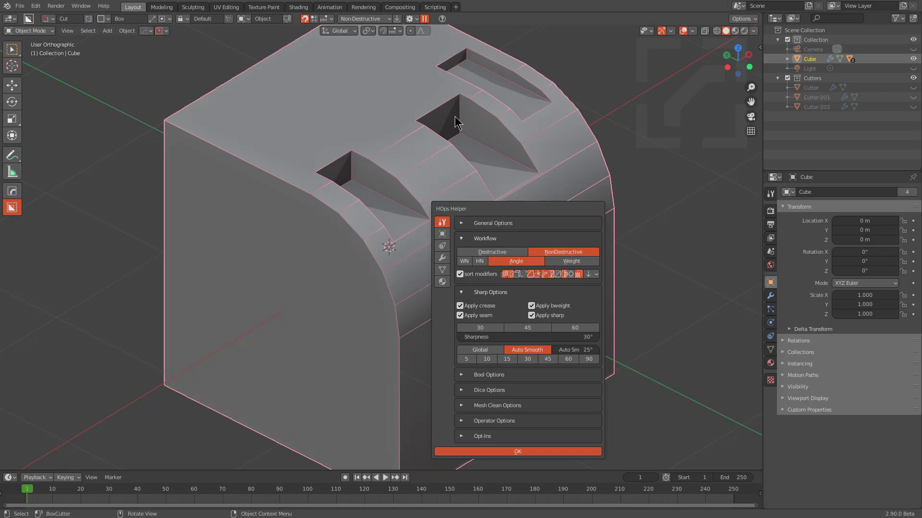
{"action": "key", "text": "q"}
{"action": "left_click", "coordinate": [451, 177]}
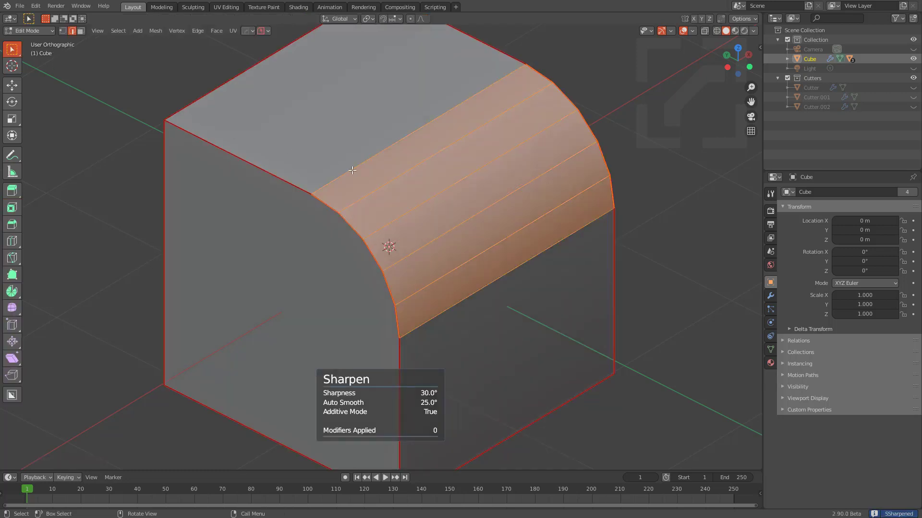
{"action": "key", "text": "Tab"}
Step: Add a level 2 Subdivision modifier ahead of the booleans, inspect it in the modifier stack, and remove it
{"action": "key", "text": "q"}
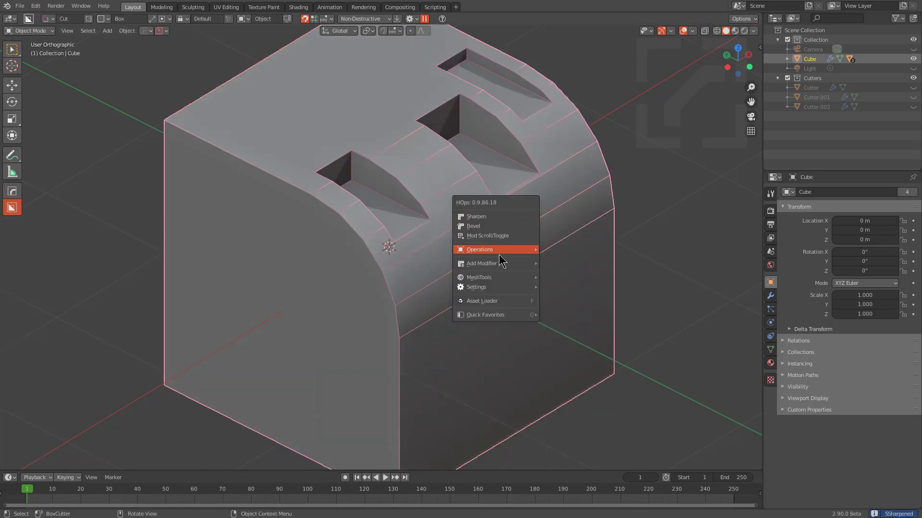
{"action": "mouse_move", "coordinate": [496, 266]}
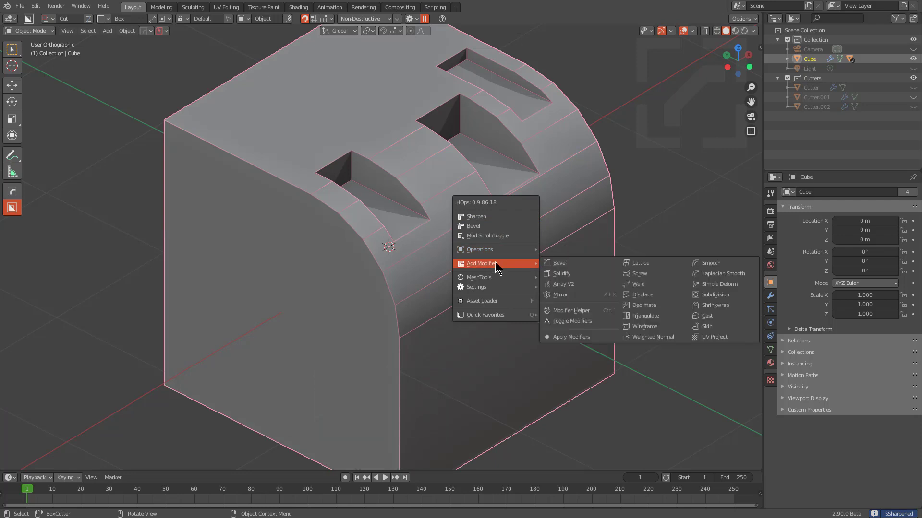
{"action": "left_click", "coordinate": [715, 294]}
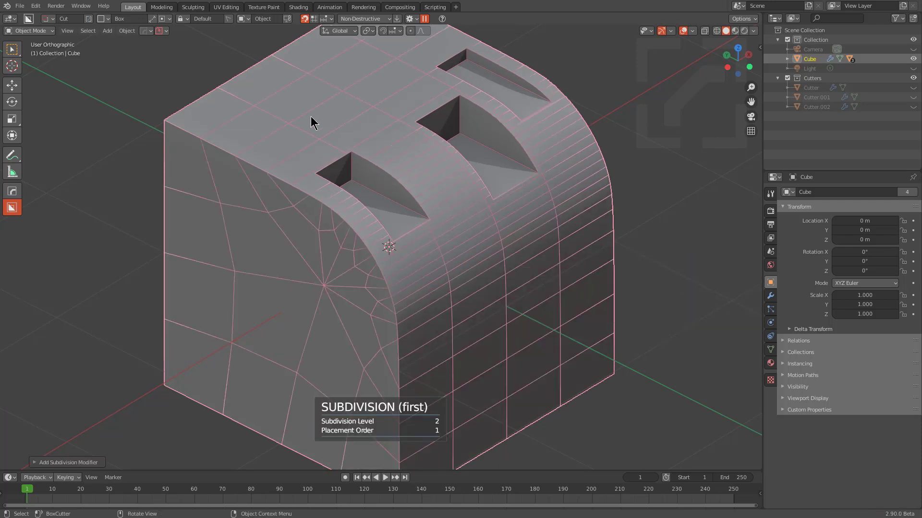
{"action": "left_click", "coordinate": [771, 295]}
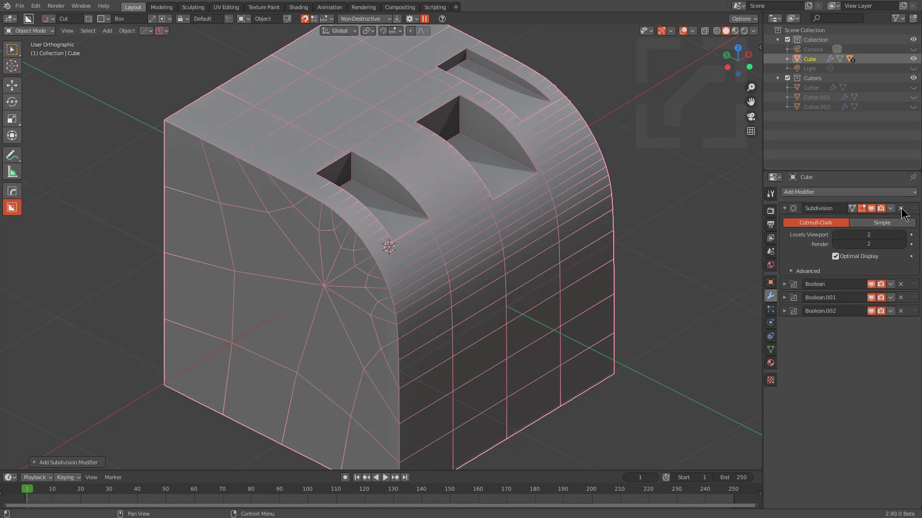
{"action": "left_click", "coordinate": [900, 208]}
Step: Try a Subdivision modifier placed after the booleans, inspect the recesses, and undo it
{"action": "key", "text": "q"}
{"action": "mouse_move", "coordinate": [403, 151]}
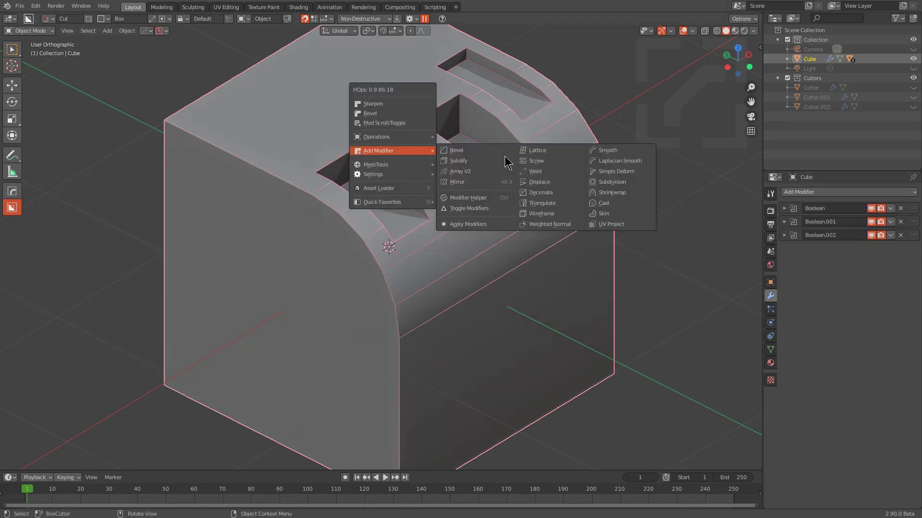
{"action": "left_click", "coordinate": [613, 183]}
{"action": "middle_click_drag", "start_coordinate": [371, 211], "coordinate": [354, 243]}
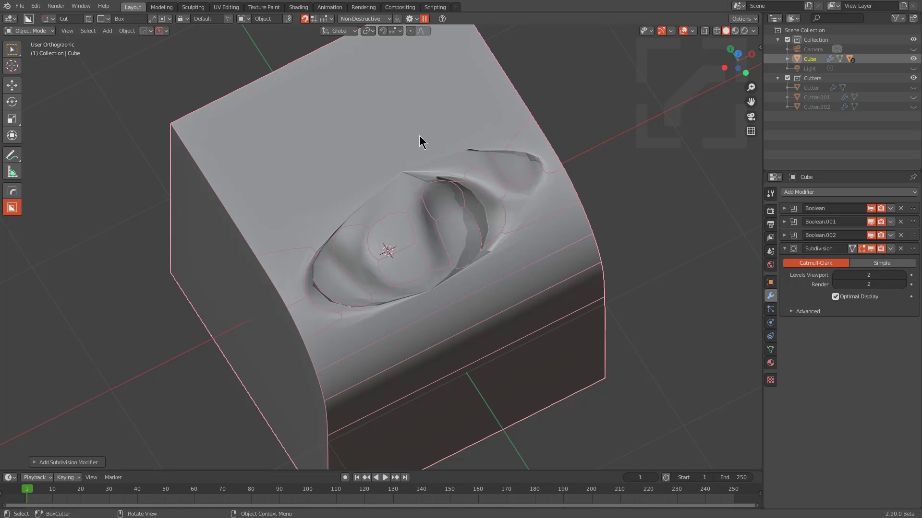
{"action": "middle_click_drag", "start_coordinate": [438, 232], "coordinate": [479, 203]}
{"action": "key", "text": "ctrl+z"}
{"action": "middle_click_drag", "start_coordinate": [430, 176], "coordinate": [437, 181]}
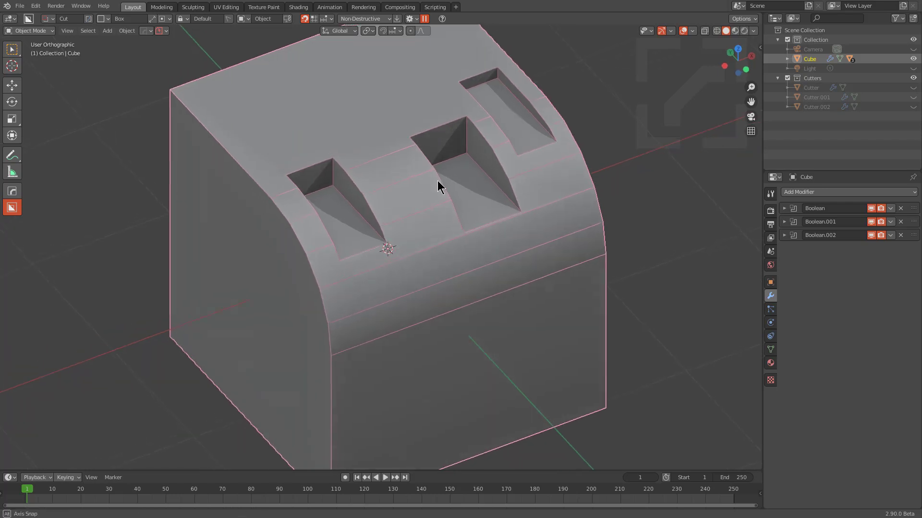
Step: Add a Subdivision modifier to the sharpened cube through Hard Ops
{"action": "key", "text": "q"}
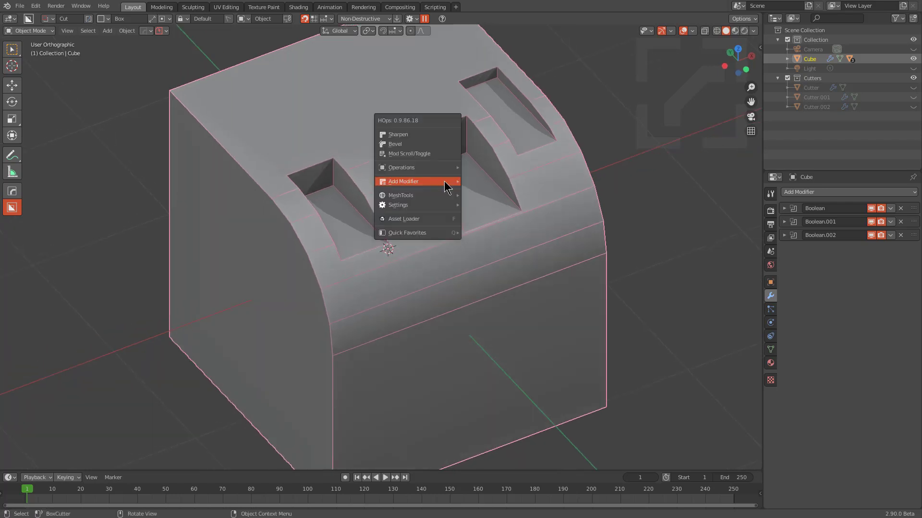
{"action": "mouse_move", "coordinate": [449, 183]}
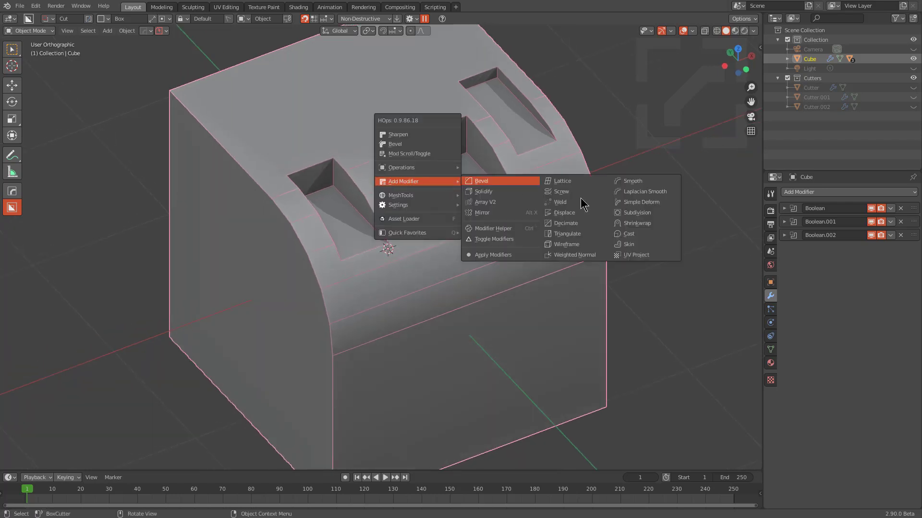
{"action": "left_click", "coordinate": [649, 212]}
{"action": "middle_click_drag", "start_coordinate": [574, 221], "coordinate": [225, 168]}
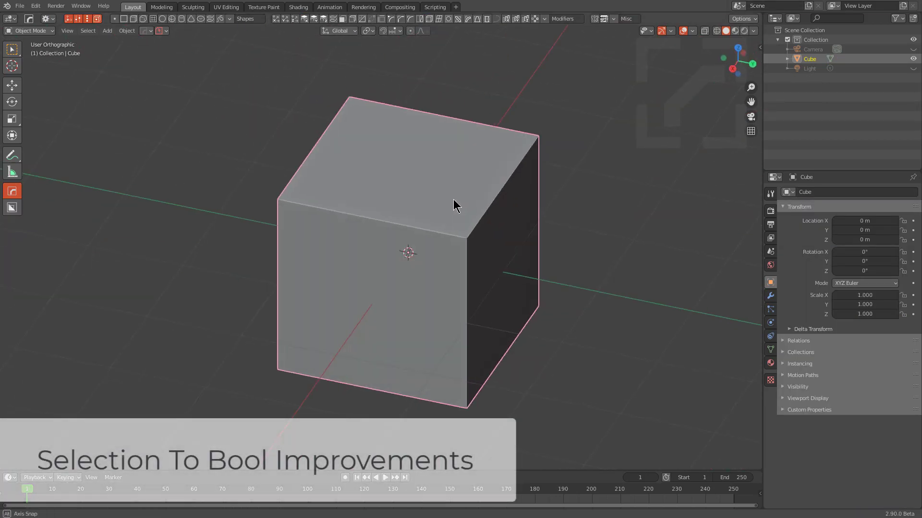
Step: Cut the new cube's top and one adjoining side face with Selection to Boolean, using offset 0.035, inset 0.236 and an extrusion of about 0.32
{"action": "middle_click_drag", "start_coordinate": [463, 200], "coordinate": [483, 229]}
{"action": "scroll", "coordinate": [485, 216], "scroll_direction": "up", "scroll_amount": 1}
{"action": "key", "text": "Tab"}
{"action": "key", "text": "3"}
{"action": "left_click", "coordinate": [434, 200]}
{"action": "left_click", "coordinate": [475, 254], "text": "shift"}
{"action": "key", "text": "q"}
{"action": "mouse_move", "coordinate": [474, 179]}
{"action": "mouse_move", "coordinate": [468, 243]}
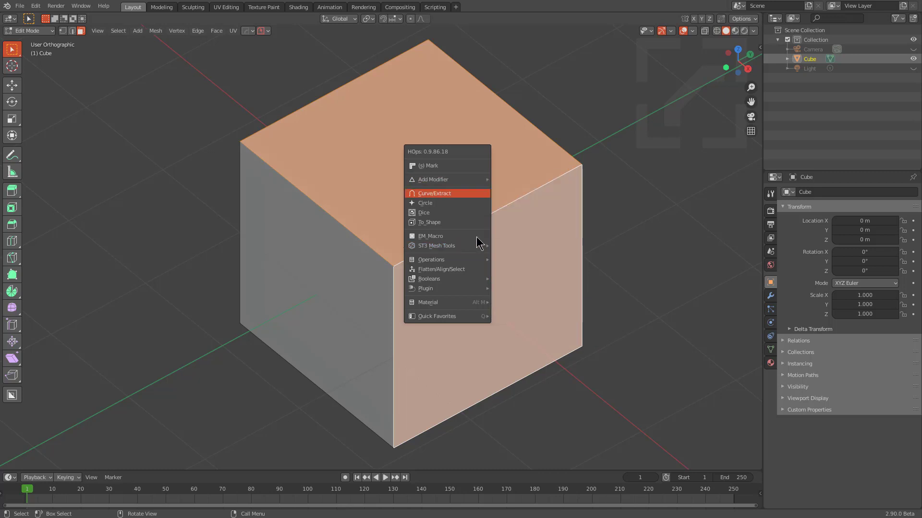
{"action": "mouse_move", "coordinate": [477, 302]}
{"action": "mouse_move", "coordinate": [479, 279]}
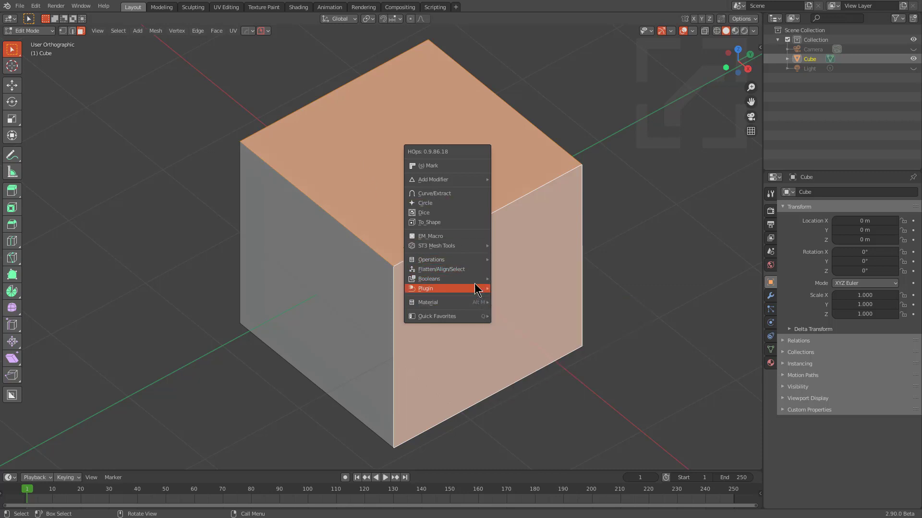
{"action": "left_click", "coordinate": [540, 289]}
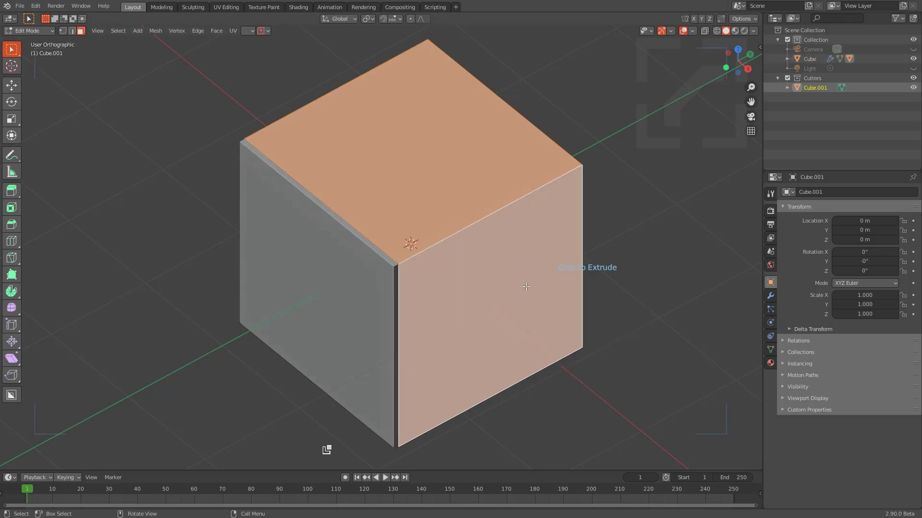
{"action": "left_click", "coordinate": [428, 258]}
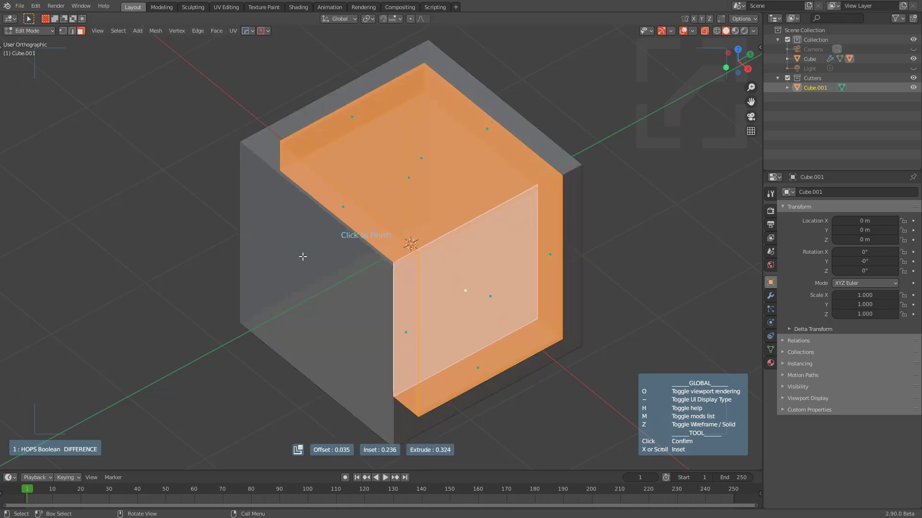
{"action": "left_click", "coordinate": [263, 253]}
Step: Exclude the Cutters collection from the view layer and apply the boolean to the cube's mesh
{"action": "middle_click_drag", "start_coordinate": [521, 240], "coordinate": [449, 241]}
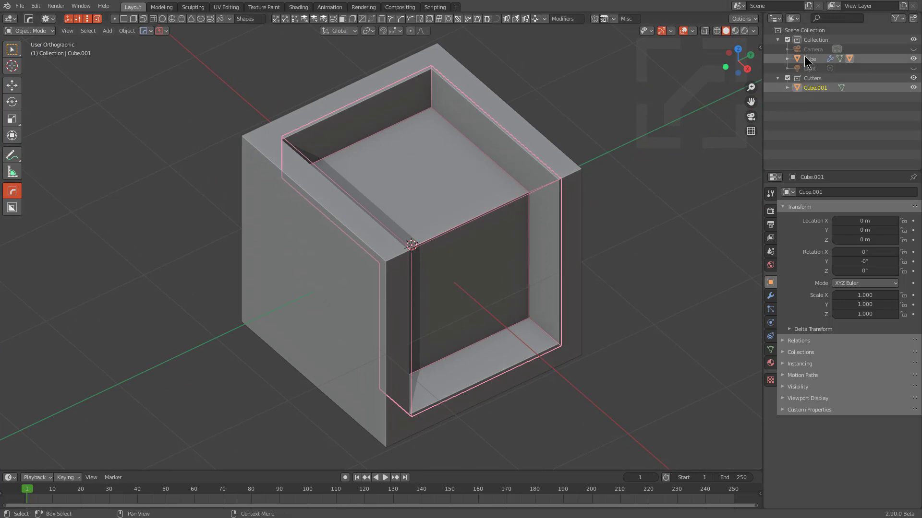
{"action": "left_click", "coordinate": [787, 78]}
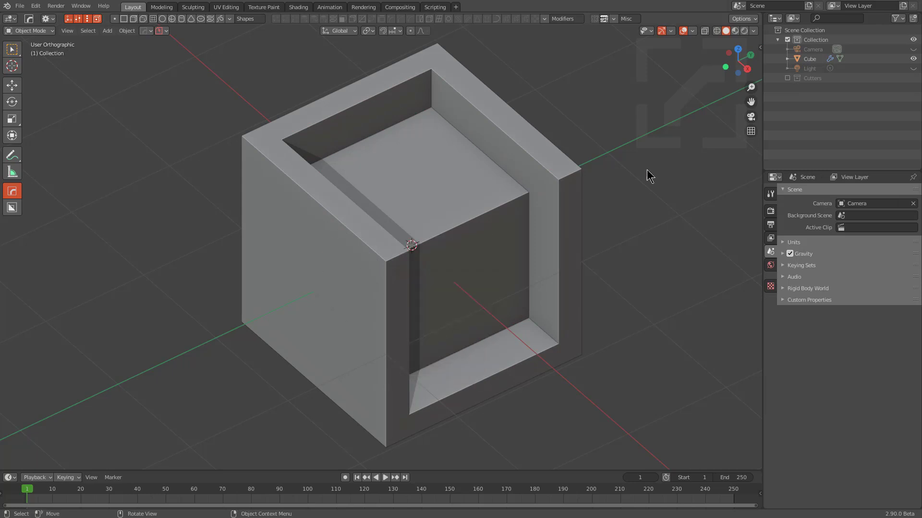
{"action": "left_click", "coordinate": [532, 203]}
{"action": "key", "text": "ctrl+a"}
{"action": "left_click", "coordinate": [510, 316]}
Step: Invert the face selection and cut those outer faces with Selection to Boolean, using offset 0.035, inset 0.204 and an extrusion of about 0.61
{"action": "mouse_move", "coordinate": [474, 313]}
{"action": "middle_mouse_down"}
{"action": "mouse_move", "coordinate": [489, 310]}
{"action": "mouse_move", "coordinate": [473, 294]}
{"action": "middle_mouse_up"}
{"action": "key", "text": "Tab"}
{"action": "key", "text": "ctrl+i"}
{"action": "key", "text": "q"}
{"action": "mouse_move", "coordinate": [552, 282]}
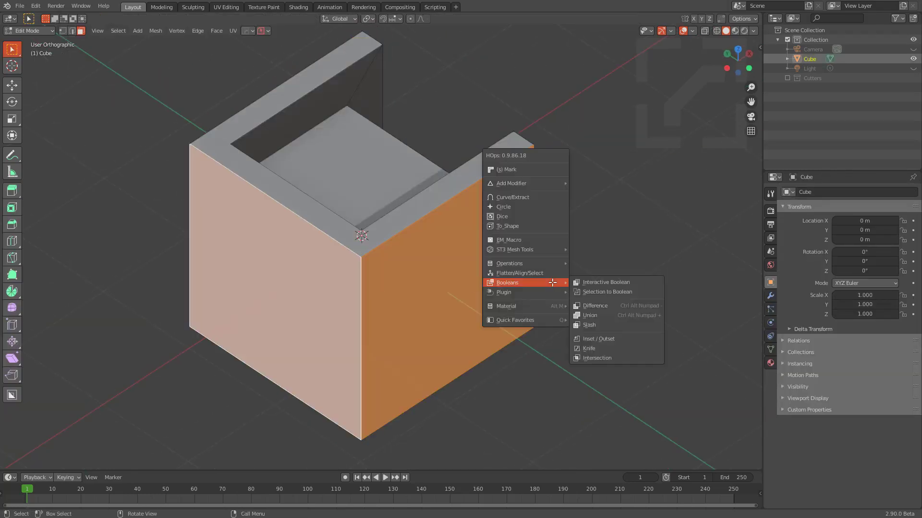
{"action": "left_click", "coordinate": [615, 292]}
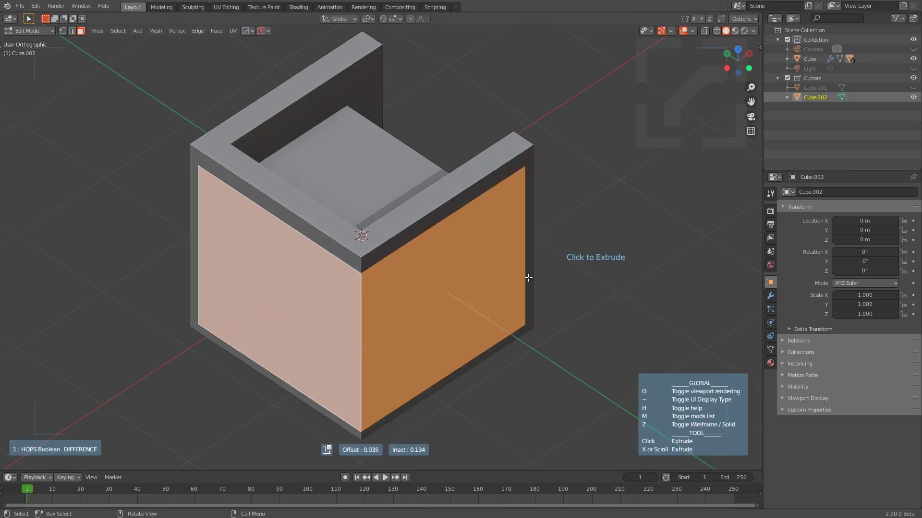
{"action": "left_click", "coordinate": [478, 281]}
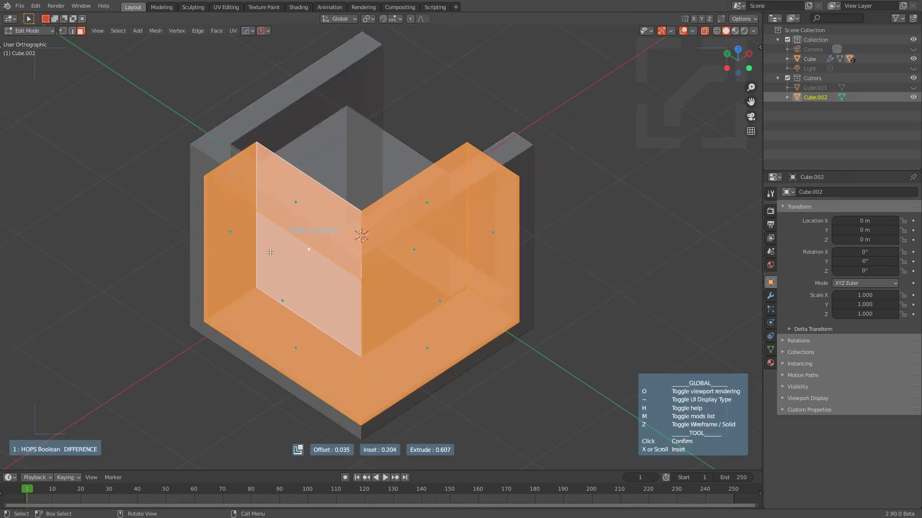
{"action": "left_click", "coordinate": [269, 253]}
{"action": "middle_click_drag", "start_coordinate": [269, 253], "coordinate": [449, 252]}
Step: Select the cube, inspect its cuts from several sides, and apply the second boolean to its mesh
{"action": "left_click", "coordinate": [443, 212]}
{"action": "middle_click_drag", "start_coordinate": [443, 212], "coordinate": [376, 192]}
{"action": "middle_click_drag", "start_coordinate": [412, 249], "coordinate": [395, 154]}
{"action": "middle_click_drag", "start_coordinate": [384, 117], "coordinate": [348, 125]}
{"action": "middle_click_drag", "start_coordinate": [416, 211], "coordinate": [443, 202]}
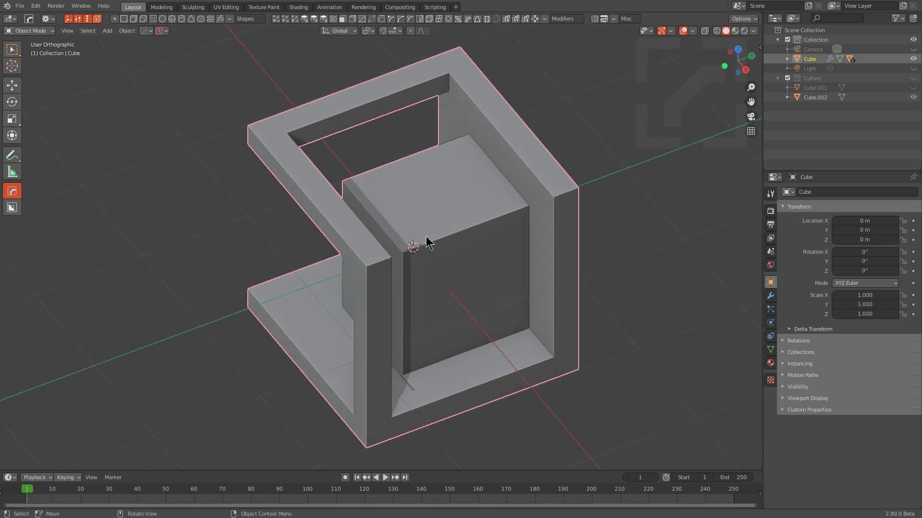
{"action": "middle_click_drag", "start_coordinate": [495, 249], "coordinate": [470, 245]}
{"action": "right_click", "coordinate": [449, 261]}
{"action": "left_click", "coordinate": [440, 259]}
Step: Select three adjoining inner faces of the hollow cube and cut along them with Selection to Boolean, using offset 0.035
{"action": "key", "text": "Tab"}
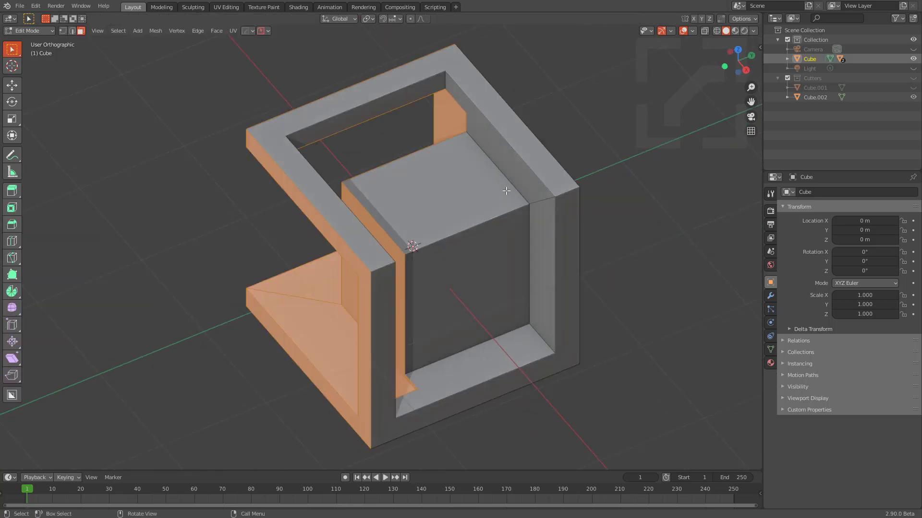
{"action": "left_click", "coordinate": [517, 175]}
{"action": "left_click", "coordinate": [538, 235], "text": "shift"}
{"action": "middle_click_drag", "start_coordinate": [539, 235], "coordinate": [541, 243]}
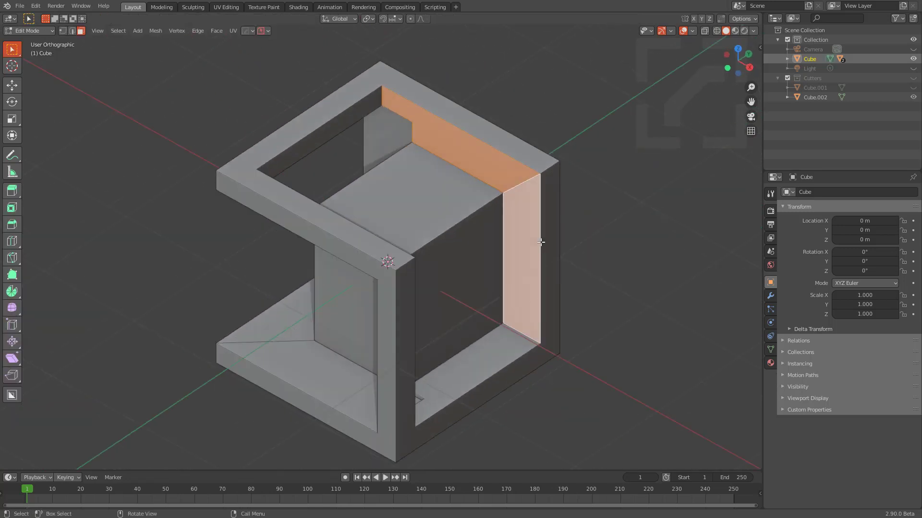
{"action": "left_click", "coordinate": [517, 342], "text": "shift"}
{"action": "middle_click_drag", "start_coordinate": [513, 342], "coordinate": [443, 321]}
{"action": "scroll", "coordinate": [451, 313], "scroll_direction": "up", "scroll_amount": 1}
{"action": "key", "text": "q"}
{"action": "mouse_move", "coordinate": [452, 312]}
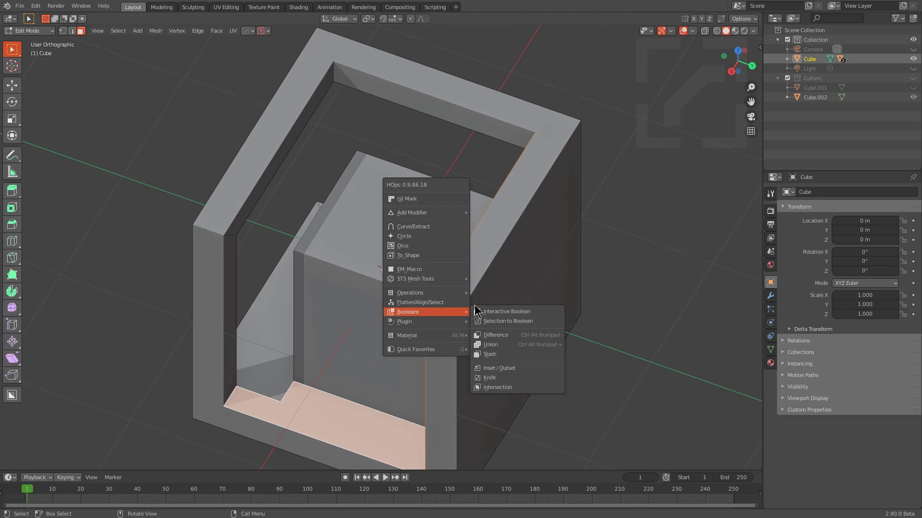
{"action": "left_click", "coordinate": [499, 321]}
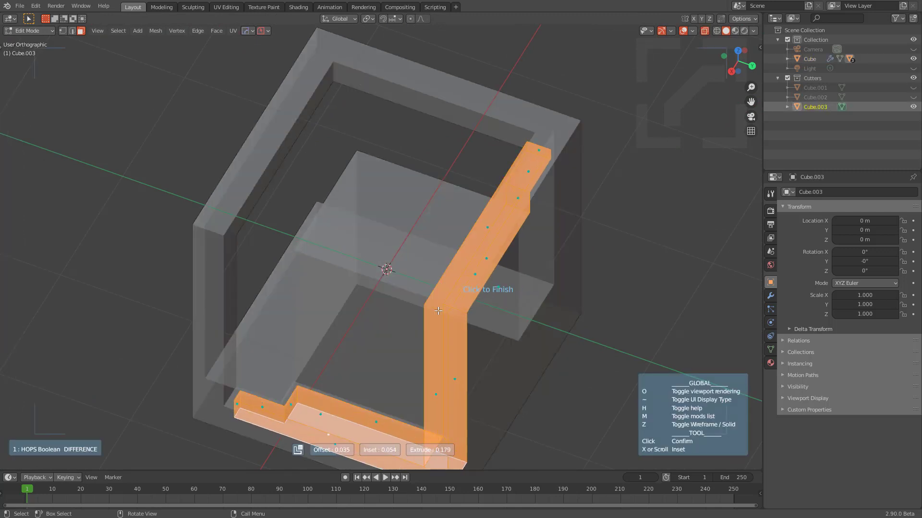
{"action": "left_click", "coordinate": [261, 273]}
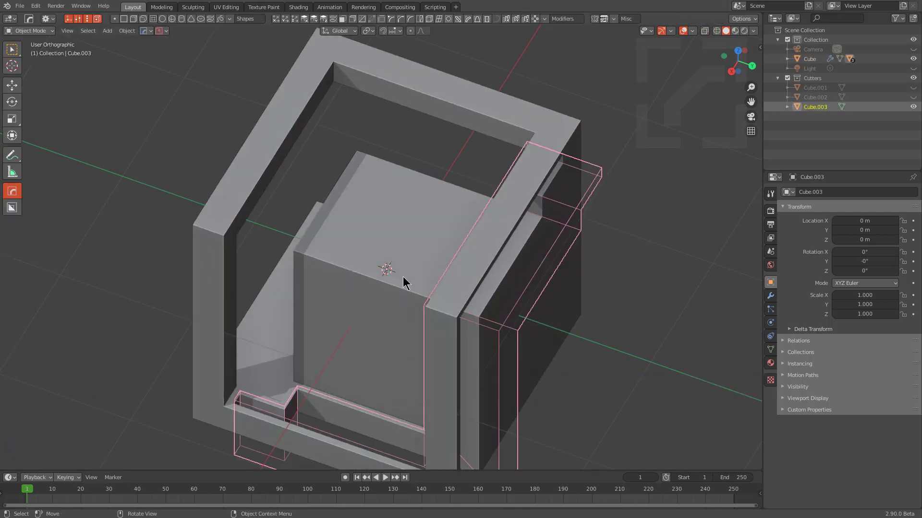
{"action": "middle_click_drag", "start_coordinate": [403, 277], "coordinate": [513, 252]}
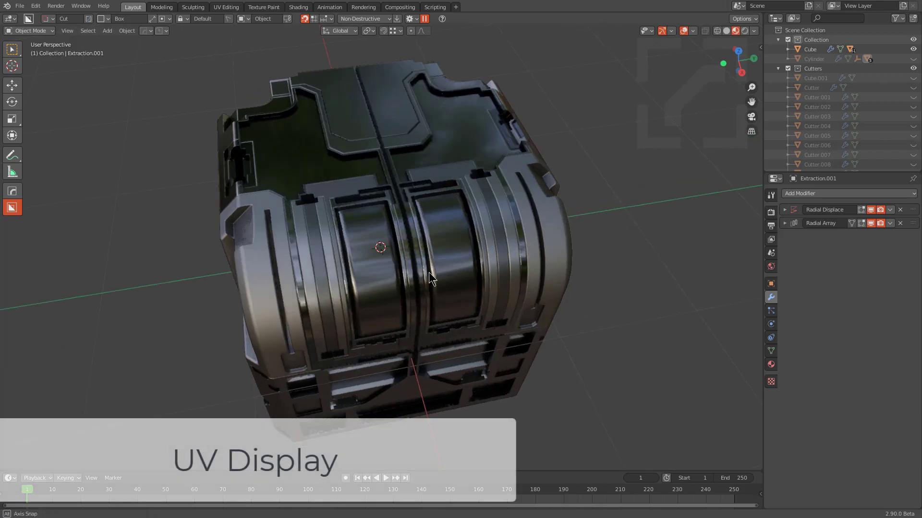
Step: Inspect the detailed hard-surface model from several sides and view its workflow and sharpness options in the HOps Helper
{"action": "middle_click_drag", "start_coordinate": [429, 279], "coordinate": [426, 271]}
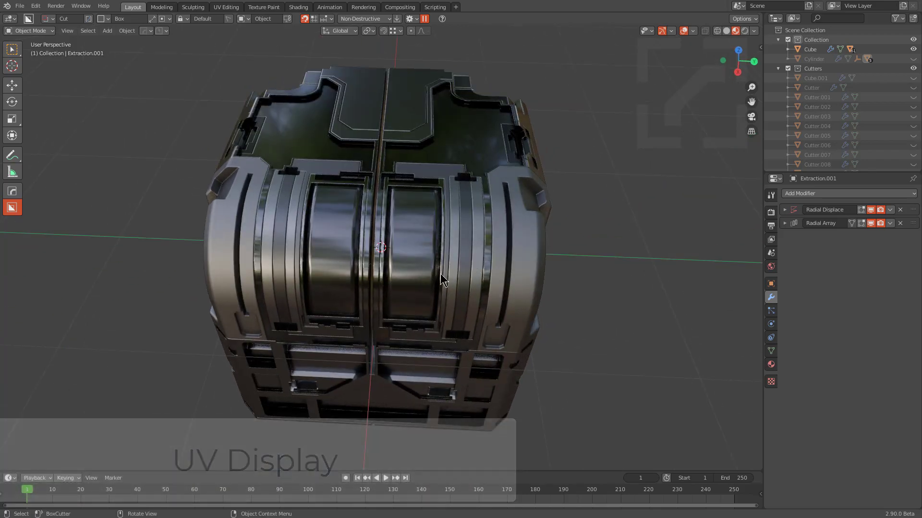
{"action": "middle_click_drag", "start_coordinate": [444, 272], "coordinate": [507, 259]}
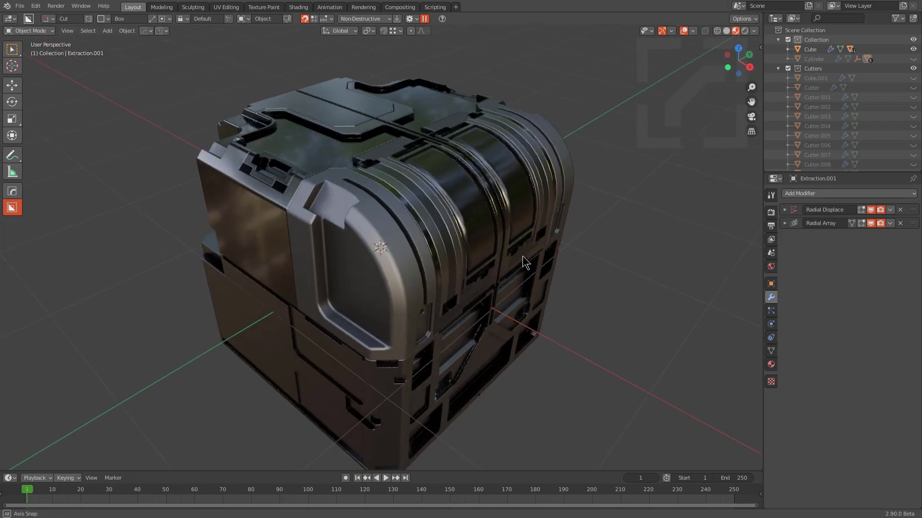
{"action": "middle_click_drag", "start_coordinate": [523, 256], "coordinate": [437, 297]}
{"action": "key", "text": "ctrl+grave"}
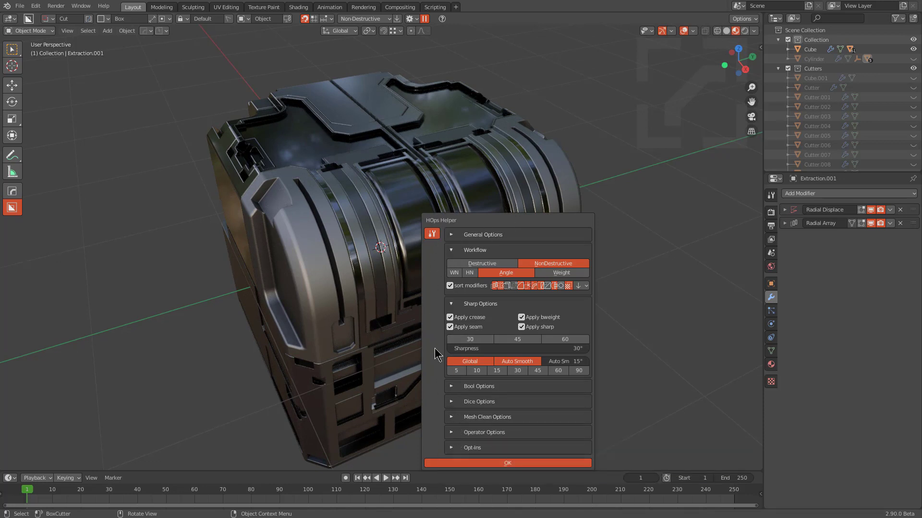
{"action": "left_click_drag", "start_coordinate": [464, 221], "coordinate": [430, 140]}
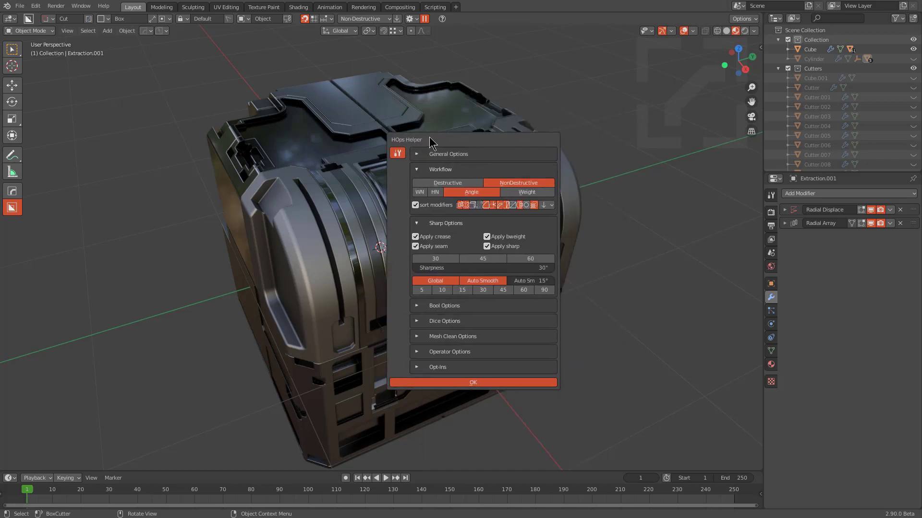
{"action": "left_click", "coordinate": [445, 107]}
Step: Auto Unwrap the curved middle slice of the model
{"action": "left_click", "coordinate": [435, 197]}
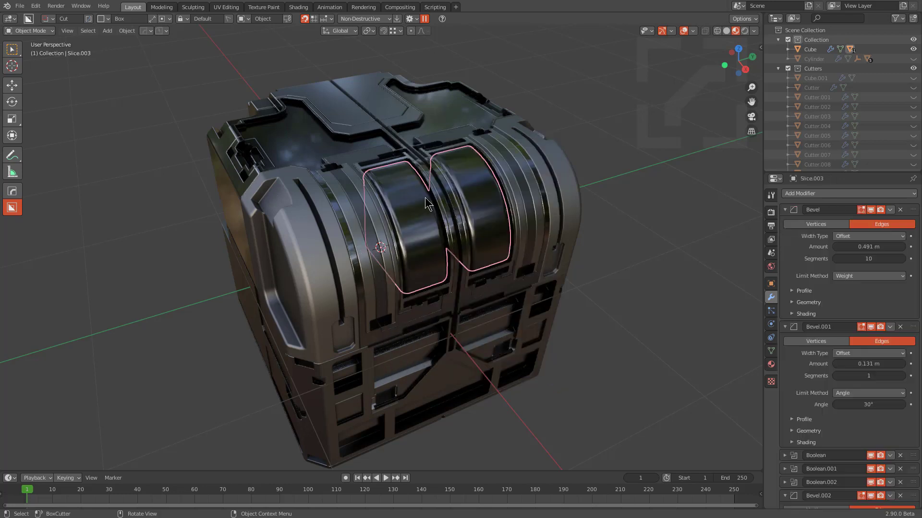
{"action": "key", "text": "q"}
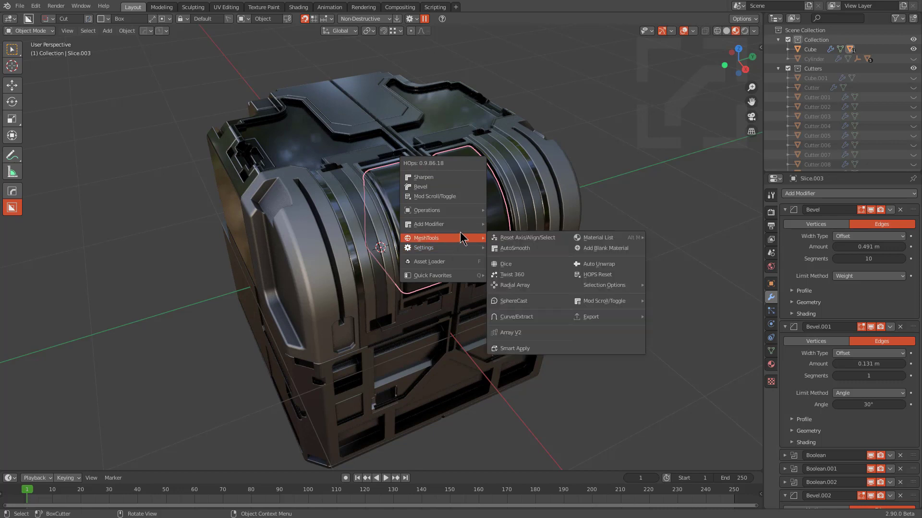
{"action": "mouse_move", "coordinate": [460, 237]}
{"action": "left_click", "coordinate": [600, 265]}
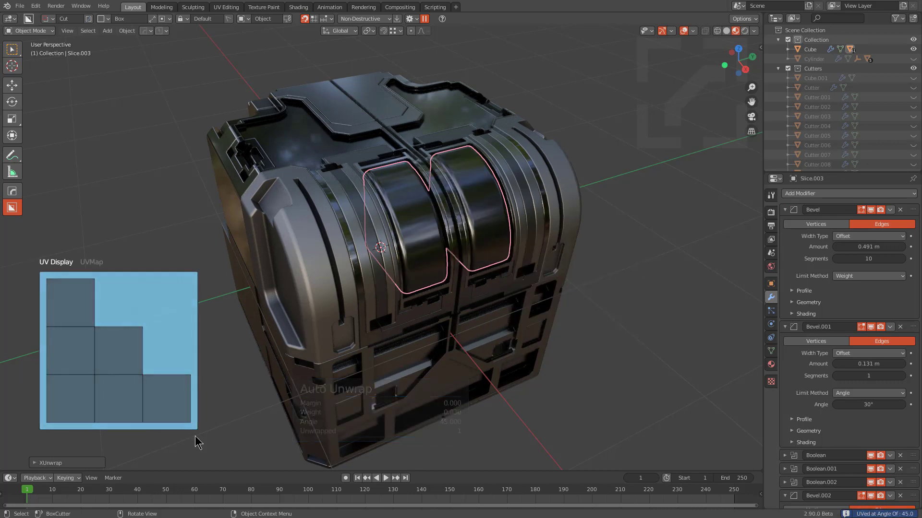
Step: Auto Unwrap the rounded end slice on the model's sides
{"action": "middle_click_drag", "start_coordinate": [325, 269], "coordinate": [417, 252]}
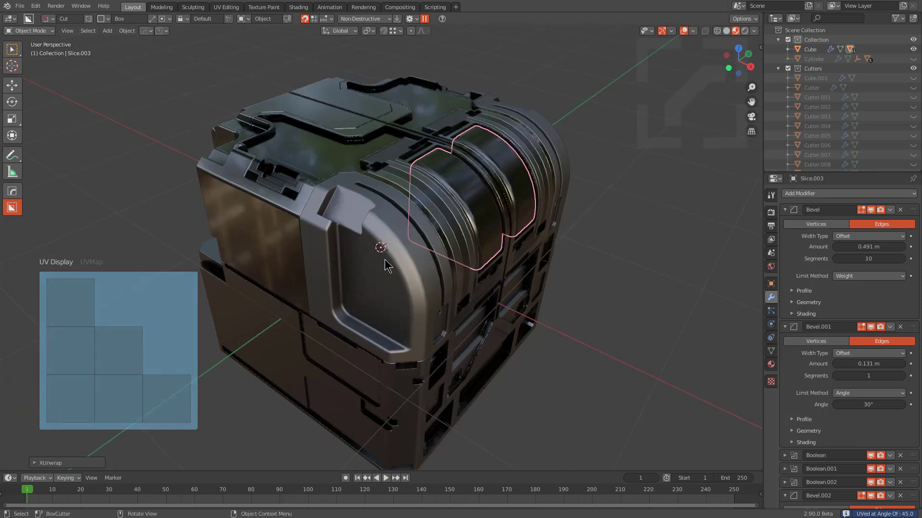
{"action": "left_click", "coordinate": [425, 251], "text": "shift"}
{"action": "key", "text": "q"}
{"action": "mouse_move", "coordinate": [425, 251]}
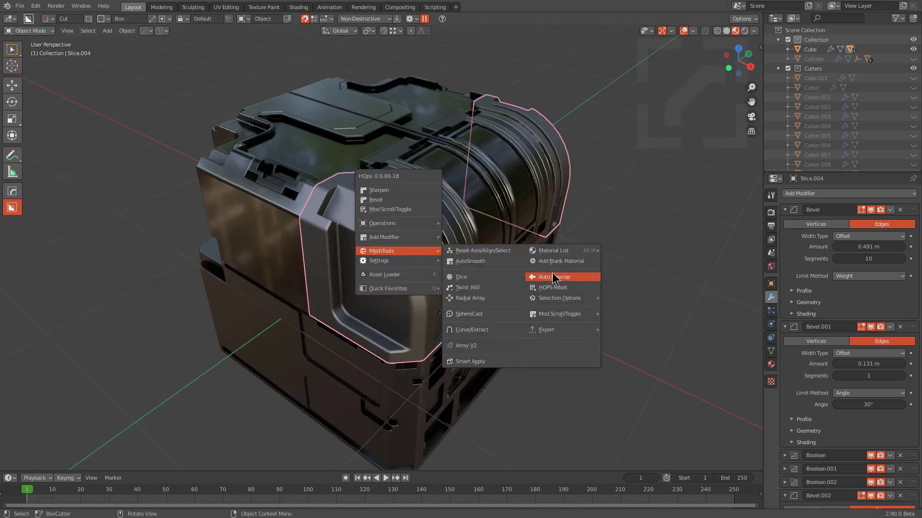
{"action": "left_click", "coordinate": [552, 274]}
{"action": "middle_click_drag", "start_coordinate": [448, 215], "coordinate": [461, 217]}
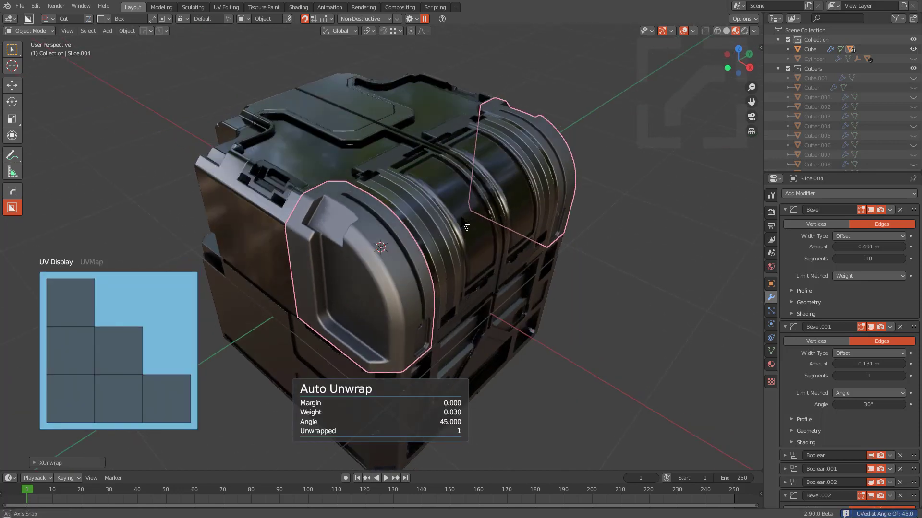
Step: Select all visible parts of the model and run Smart Apply on their modifiers
{"action": "left_click", "coordinate": [461, 217], "text": "shift"}
{"action": "key", "text": "q"}
{"action": "mouse_move", "coordinate": [461, 207]}
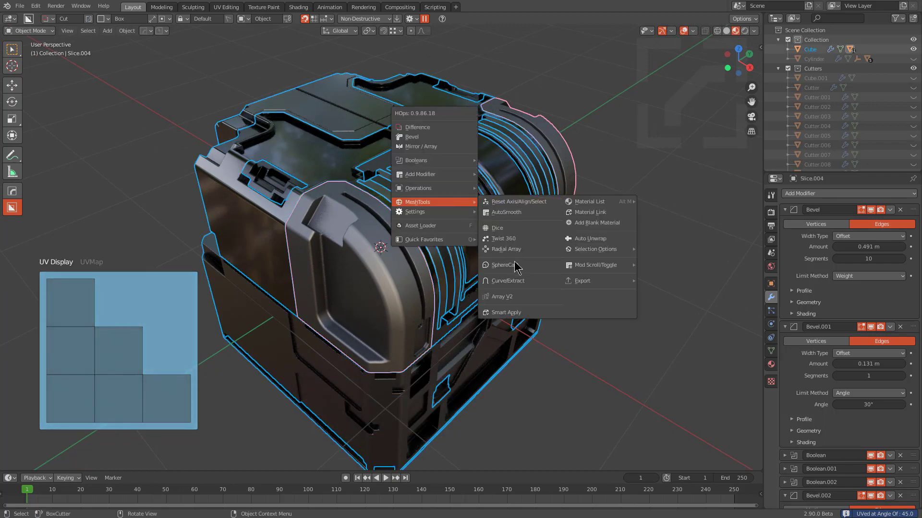
{"action": "left_click", "coordinate": [509, 312]}
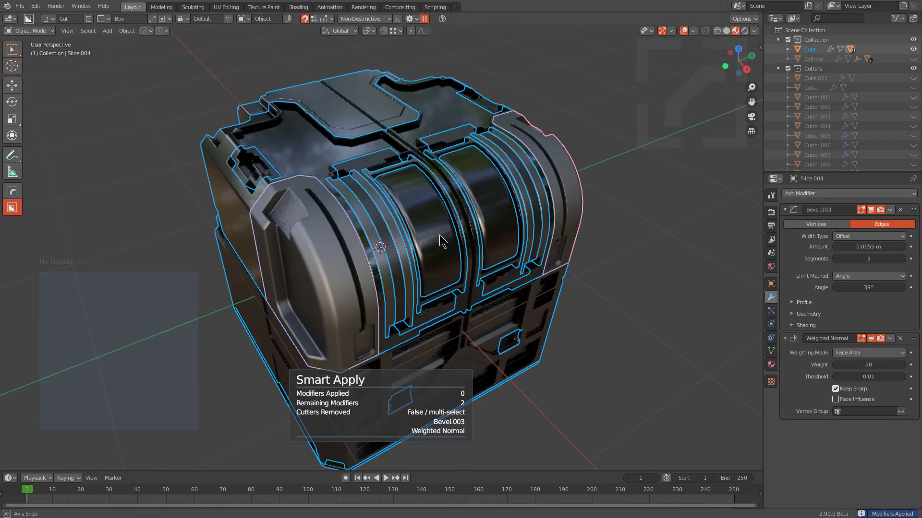
Step: Select only the curved middle slice and Auto Unwrap its applied geometry
{"action": "left_click", "coordinate": [435, 205]}
{"action": "key", "text": "q"}
{"action": "mouse_move", "coordinate": [438, 202]}
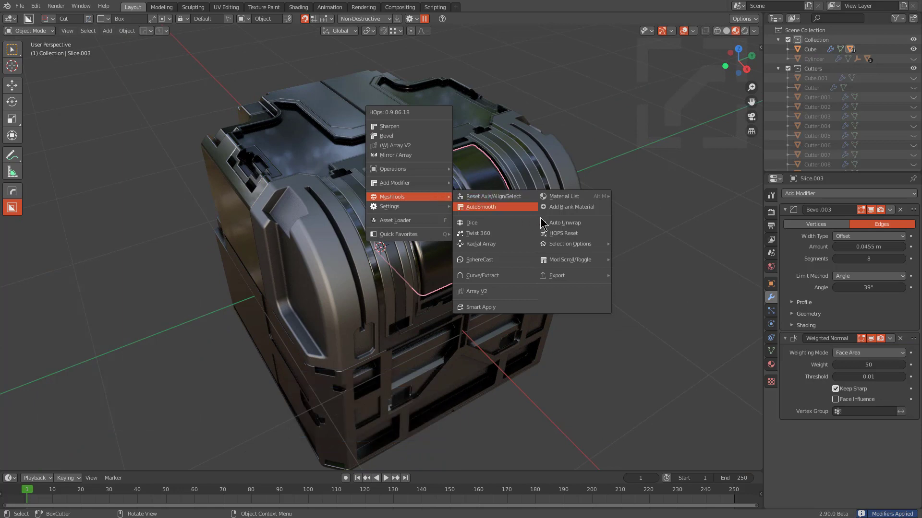
{"action": "left_click", "coordinate": [562, 223]}
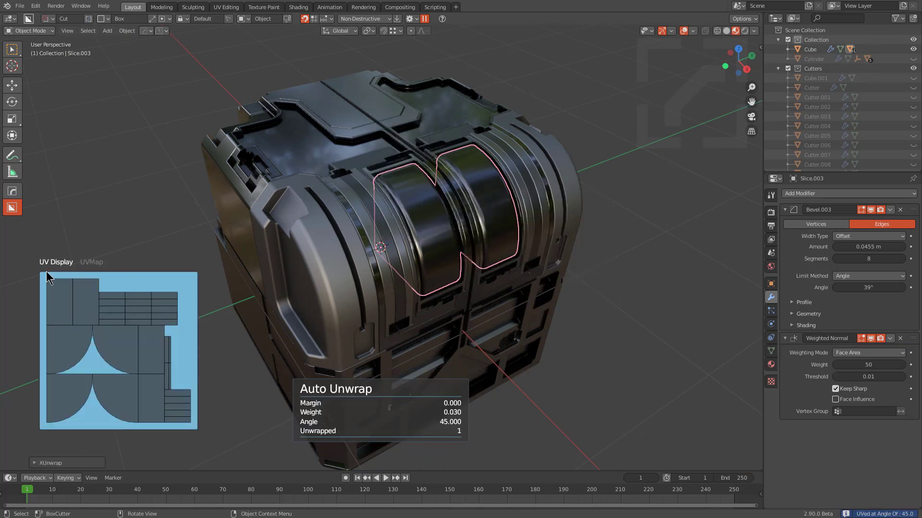
Step: Select the rounded end slice and run Auto Unwrap on its applied geometry twice
{"action": "left_click", "coordinate": [325, 228]}
{"action": "key", "text": "q"}
{"action": "mouse_move", "coordinate": [388, 222]}
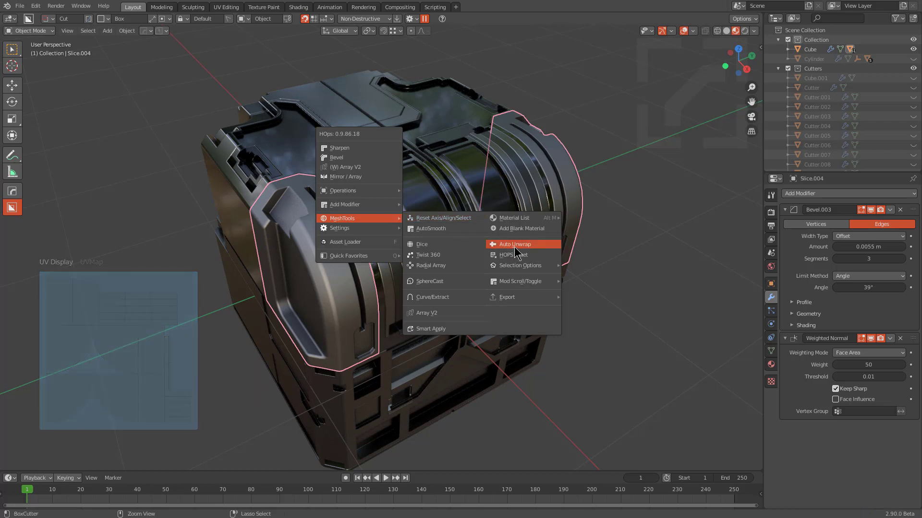
{"action": "left_click", "coordinate": [515, 245]}
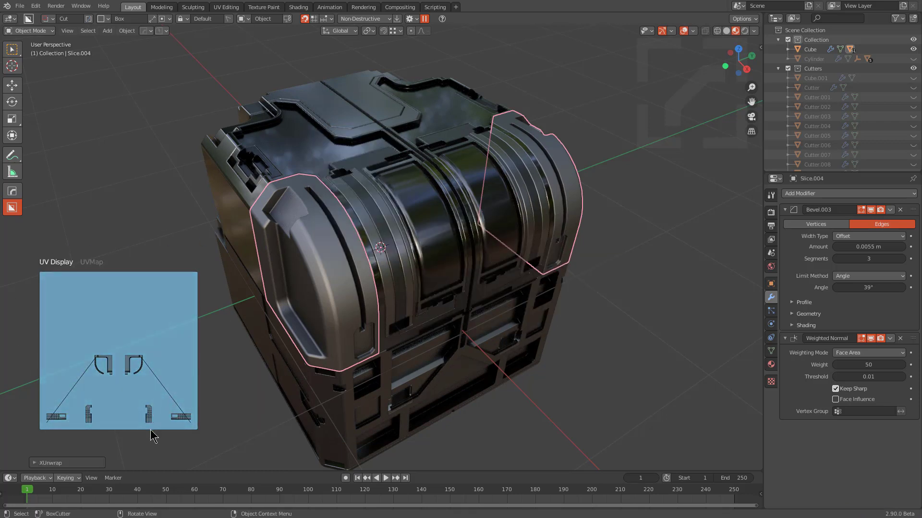
{"action": "key", "text": "q"}
{"action": "mouse_move", "coordinate": [416, 189]}
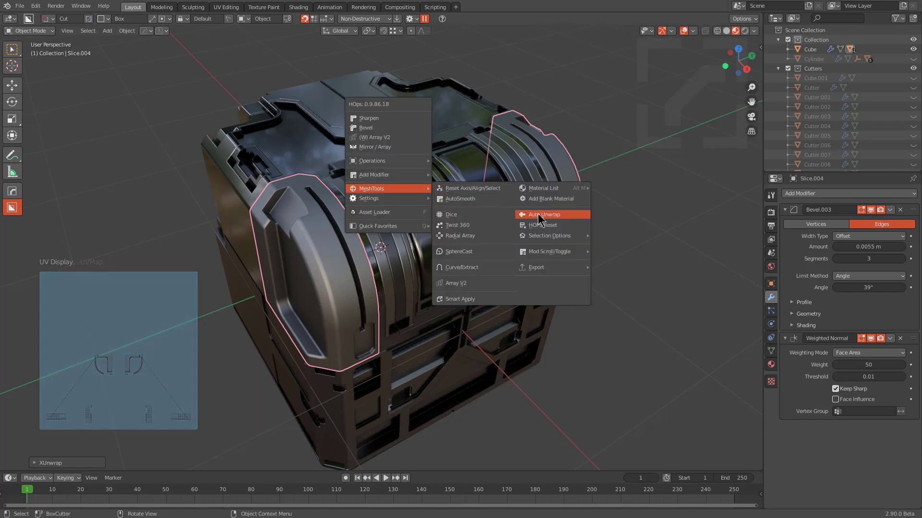
{"action": "left_click", "coordinate": [539, 214]}
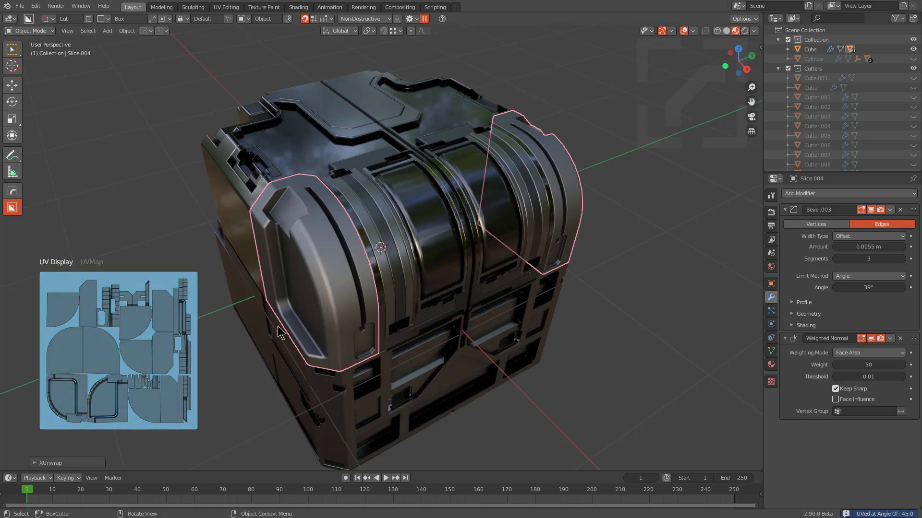
Step: Select all parts, return to the rounded end slice alone, and rerun Auto Unwrap on it
{"action": "key", "text": "a"}
{"action": "key", "text": "q"}
{"action": "mouse_move", "coordinate": [509, 231]}
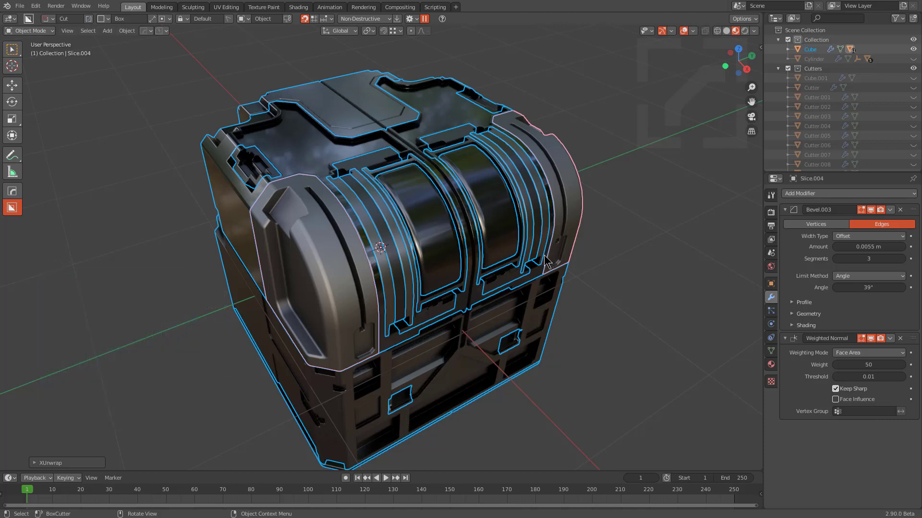
{"action": "right_click", "coordinate": [563, 208]}
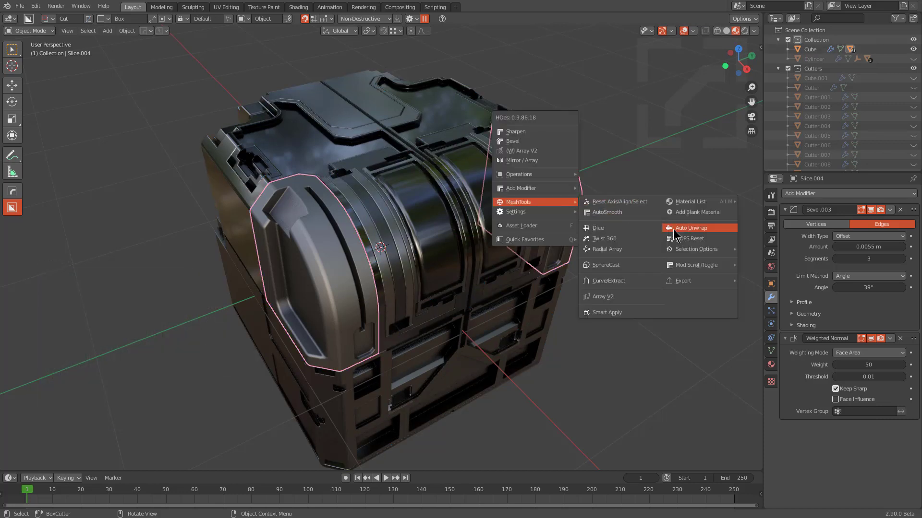
{"action": "left_click", "coordinate": [676, 225]}
{"action": "key", "text": "q"}
{"action": "mouse_move", "coordinate": [552, 173]}
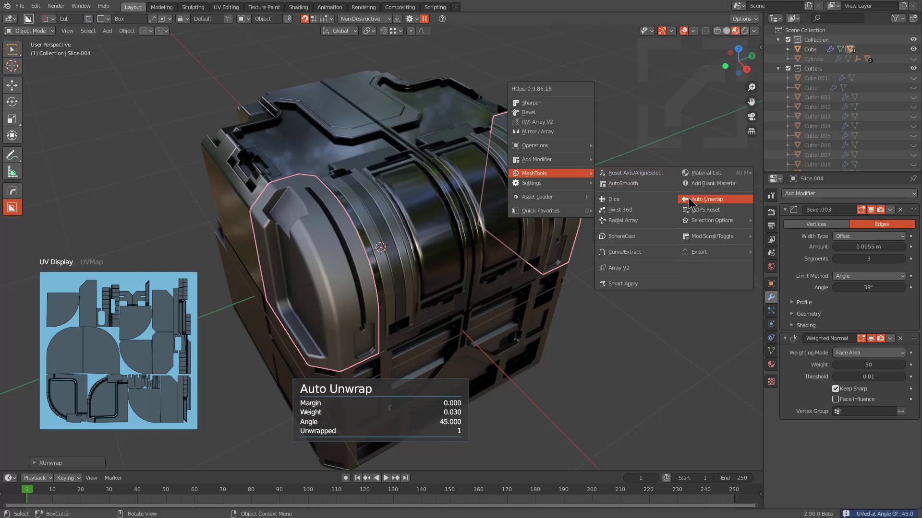
{"action": "left_click", "coordinate": [691, 200]}
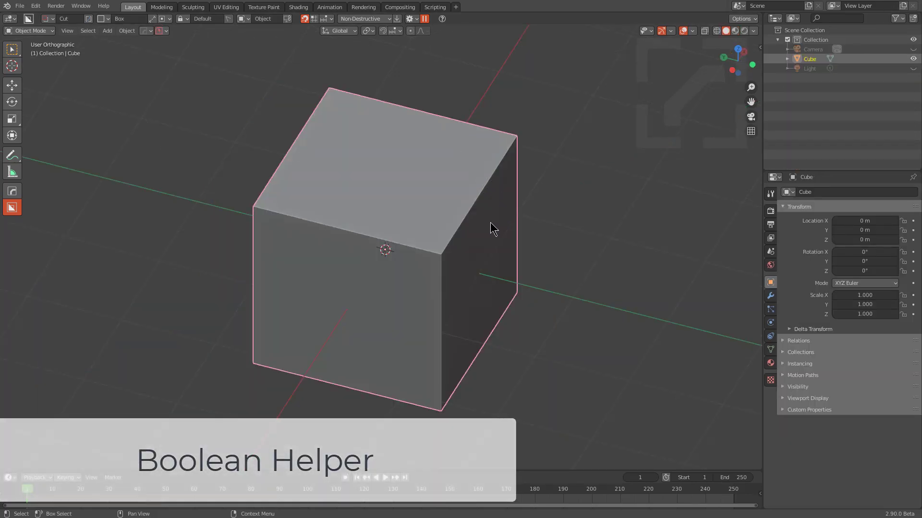
Step: Add a 30° bevel modifier about 0.337 wide to the plain cube
{"action": "middle_click_drag", "start_coordinate": [487, 223], "coordinate": [541, 195]}
{"action": "scroll", "coordinate": [471, 226], "scroll_direction": "up", "scroll_amount": 1}
{"action": "key", "text": "q"}
{"action": "left_click", "coordinate": [498, 108]}
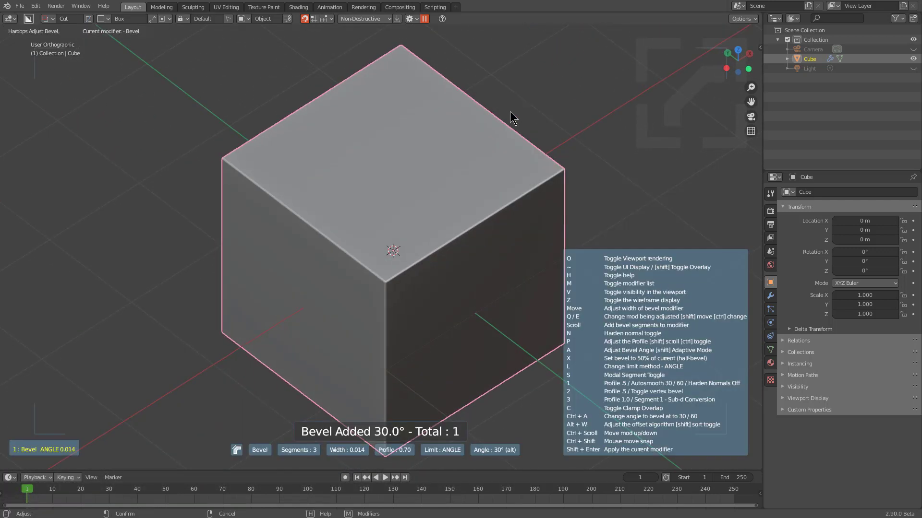
{"action": "left_click", "coordinate": [439, 243]}
Step: Add a second bevel modifier at 60° to the cube and use the half-bevel option to set its width to 0.168
{"action": "middle_click_drag", "start_coordinate": [439, 243], "coordinate": [440, 222]}
{"action": "key", "text": "q"}
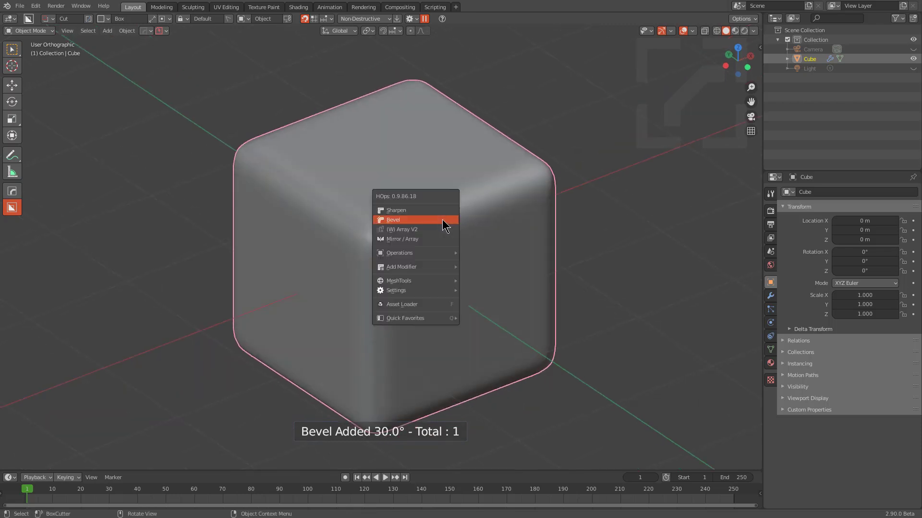
{"action": "left_click", "coordinate": [435, 225]}
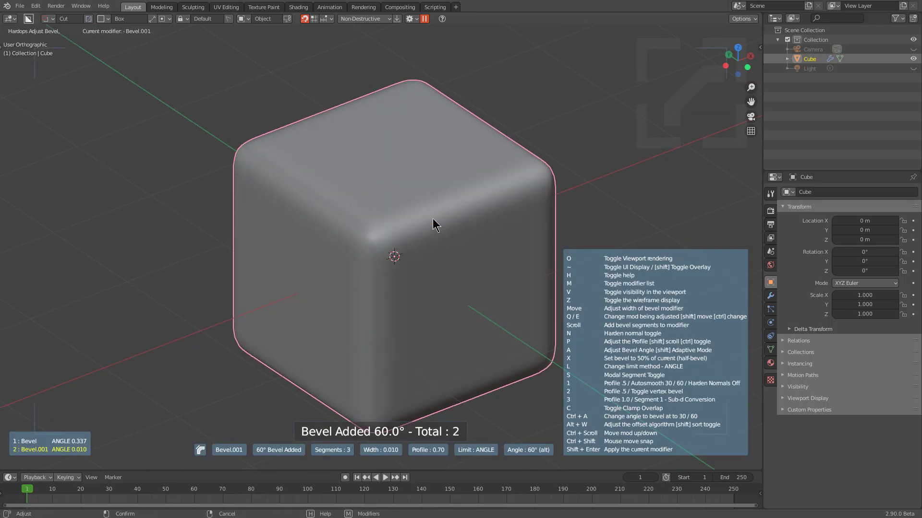
{"action": "key", "text": "x"}
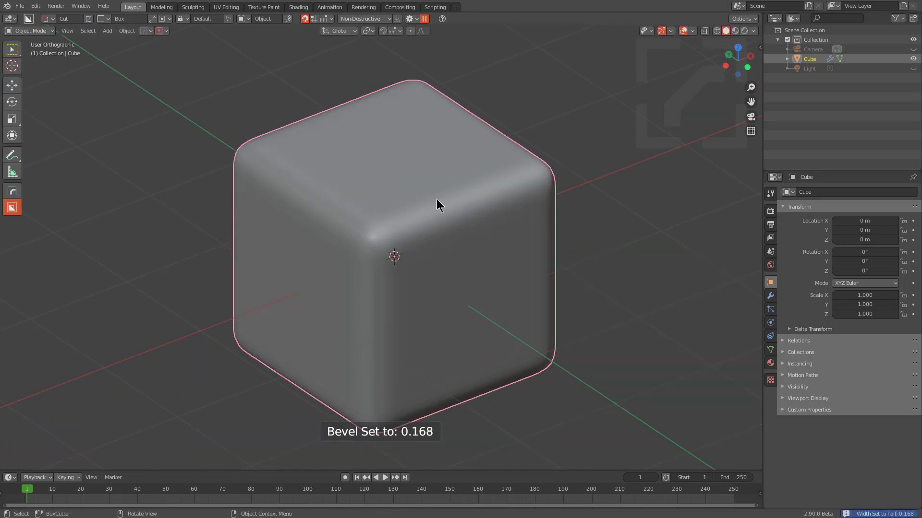
Step: Display the cube's modifier stack and collapse both bevel modifiers
{"action": "left_click", "coordinate": [770, 295]}
{"action": "left_click", "coordinate": [785, 208]}
{"action": "left_click", "coordinate": [785, 221]}
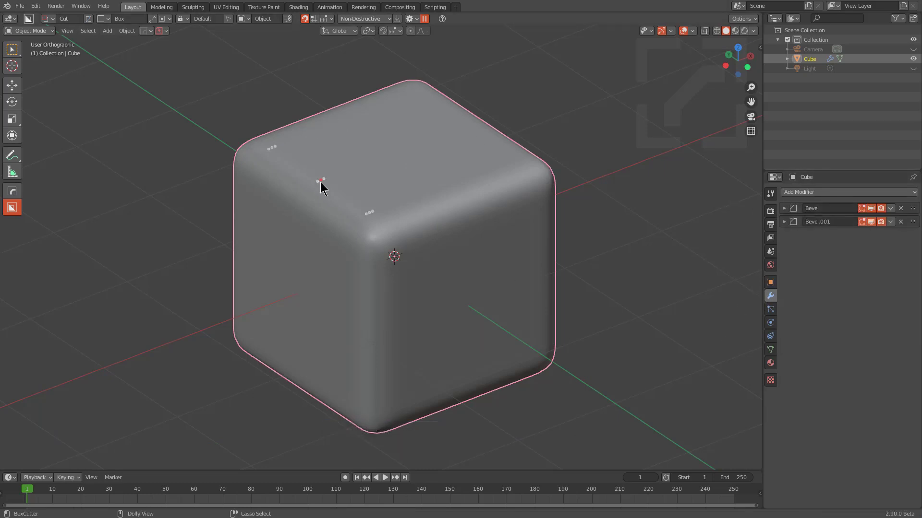
Step: Switch the active tool from BoxCutter to Hard Ops
{"action": "key", "text": "ctrl+shift+b"}
{"action": "left_click_drag", "start_coordinate": [347, 187], "coordinate": [496, 136]}
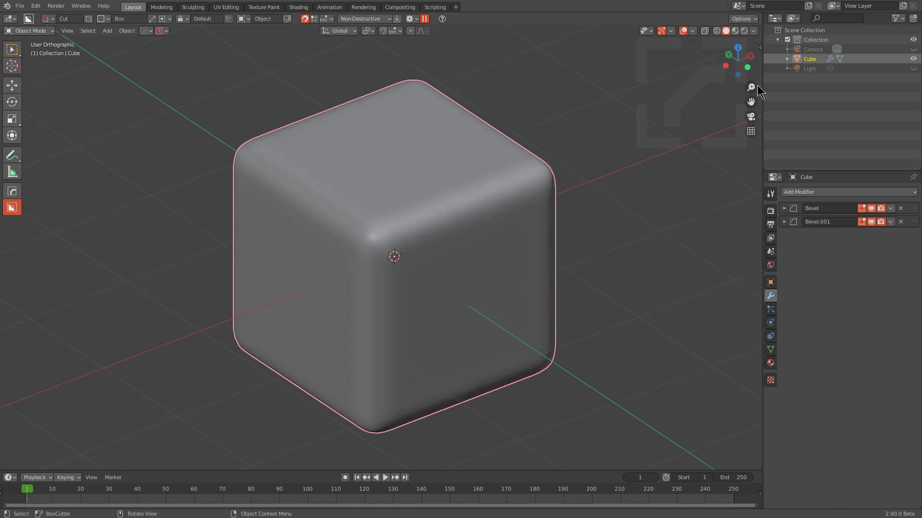
{"action": "key", "text": "alt+w"}
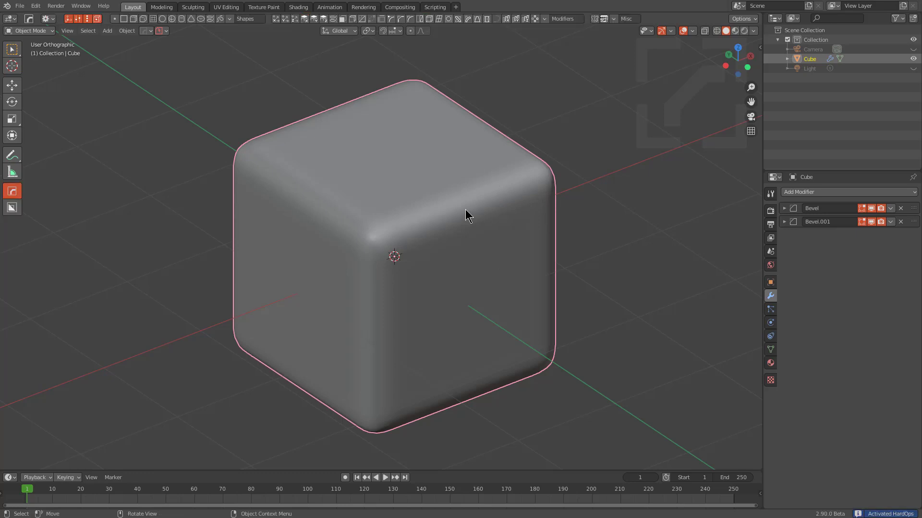
Step: Set the cube's first bevel width to about 0.223 and switch the active tool to BoxCutter
{"action": "left_click", "coordinate": [223, 140]}
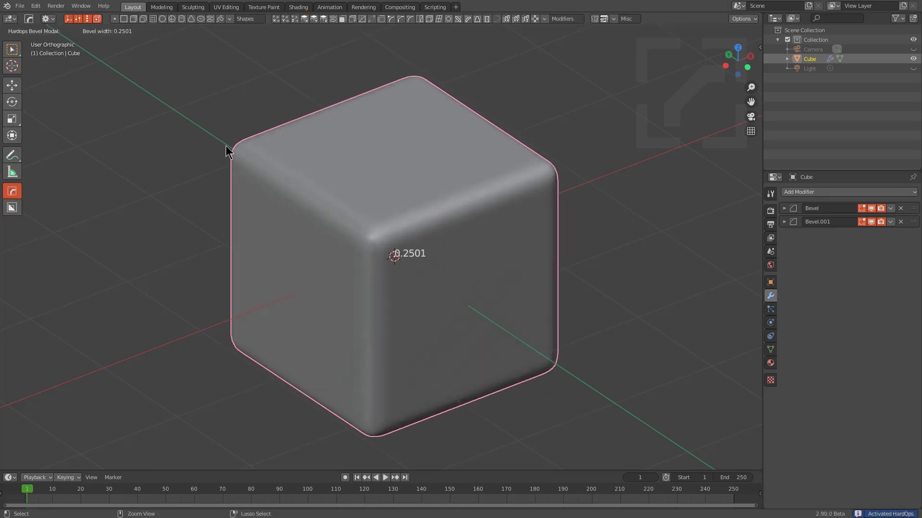
{"action": "left_click", "coordinate": [240, 150]}
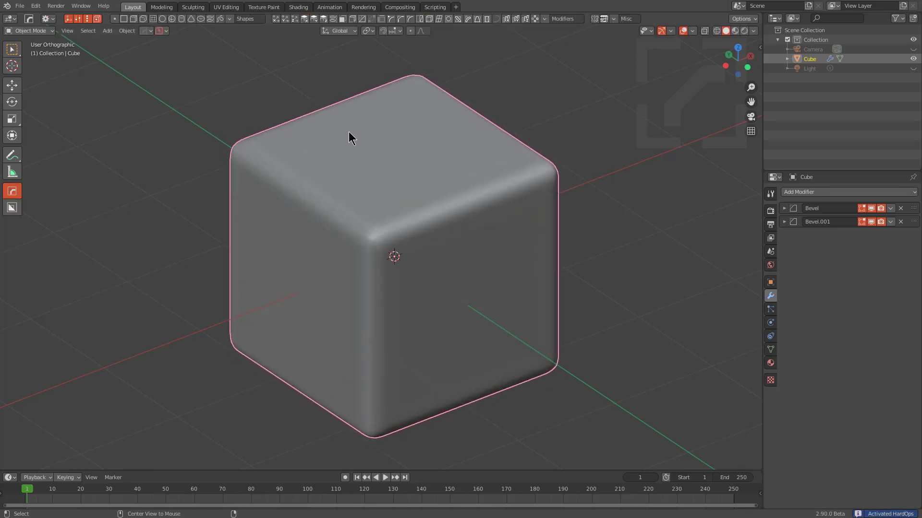
{"action": "key", "text": "alt+w"}
{"action": "left_click", "coordinate": [146, 30]}
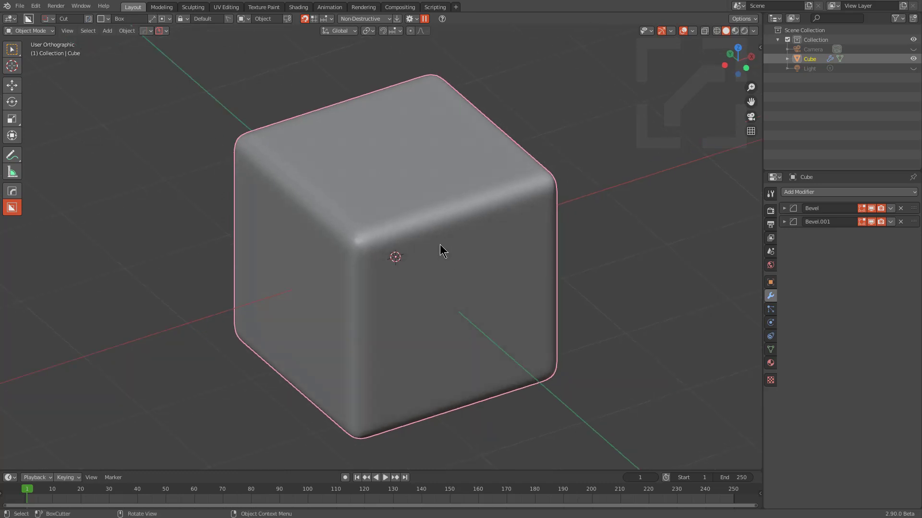
Step: Cut a box notch about 1.007 deep into the cube's near vertical edge and narrow the second bevel to about 0.0655
{"action": "scroll", "coordinate": [424, 234], "scroll_direction": "up", "scroll_amount": 1}
{"action": "left_click_drag", "start_coordinate": [398, 170], "coordinate": [328, 289]}
{"action": "left_click", "coordinate": [324, 399]}
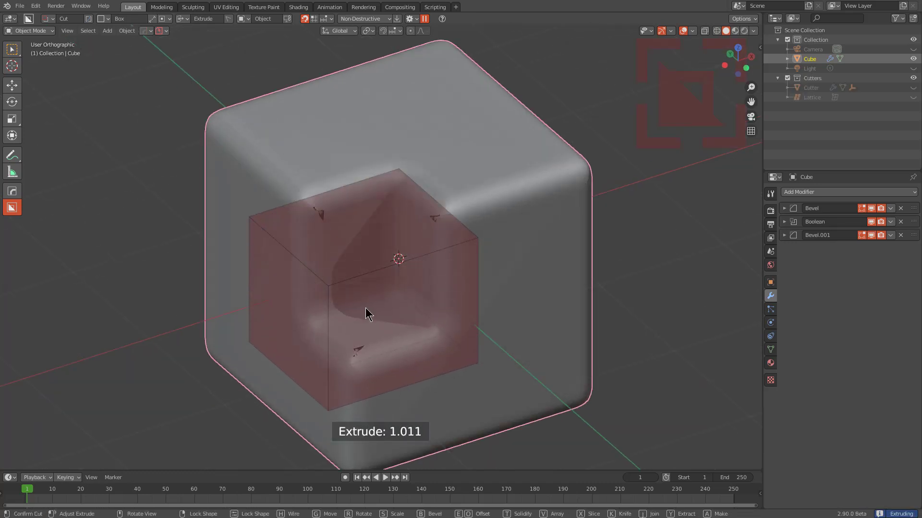
{"action": "key", "text": "q"}
{"action": "left_click", "coordinate": [451, 231]}
{"action": "left_click", "coordinate": [502, 235]}
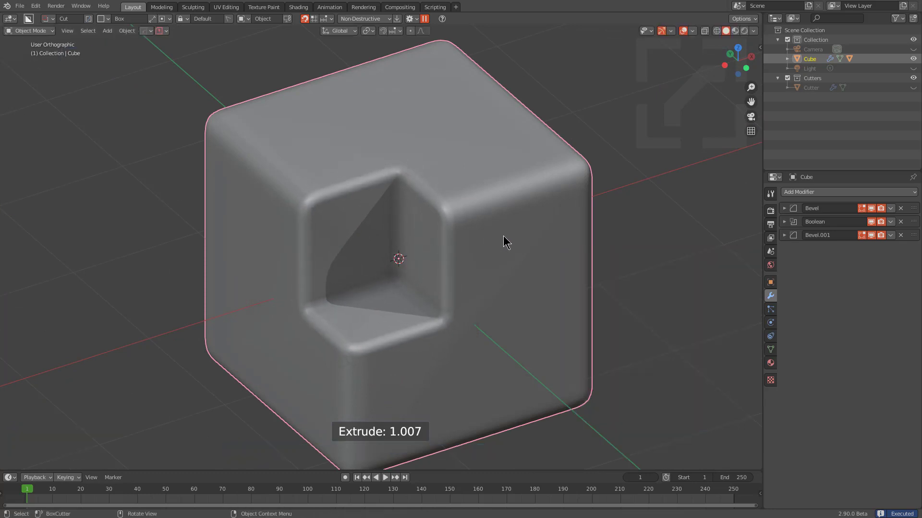
Step: Cut three more box notches: one about 0.895 deep at the upper right corner and two along the lower part, the last about 0.442 deep
{"action": "left_click_drag", "start_coordinate": [455, 168], "coordinate": [637, 179]}
{"action": "left_click", "coordinate": [535, 284]}
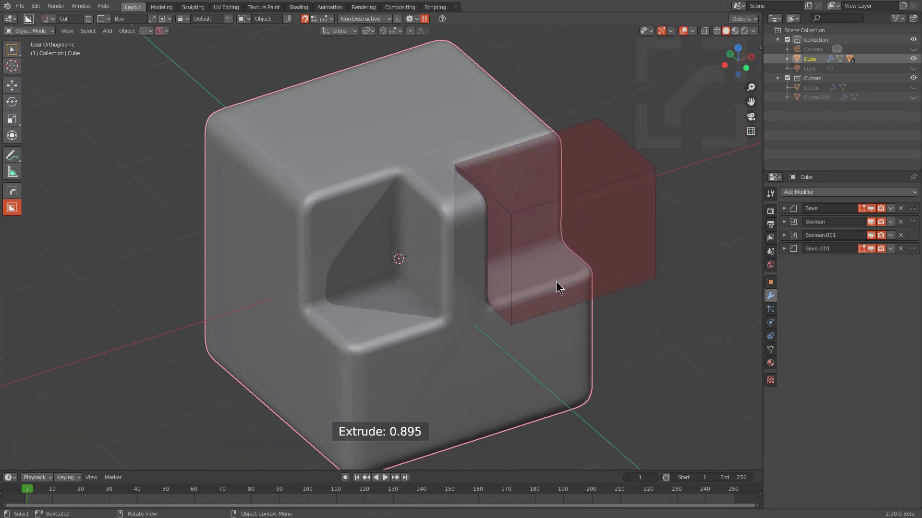
{"action": "middle_click_drag", "start_coordinate": [468, 336], "coordinate": [516, 224], "text": "shift"}
{"action": "mouse_move", "coordinate": [515, 224]}
{"action": "left_mouse_down"}
{"action": "mouse_move", "coordinate": [395, 358]}
{"action": "mouse_move", "coordinate": [331, 387]}
{"action": "left_mouse_up"}
{"action": "left_click", "coordinate": [387, 323]}
{"action": "left_click_drag", "start_coordinate": [545, 241], "coordinate": [696, 338]}
{"action": "left_click", "coordinate": [655, 301]}
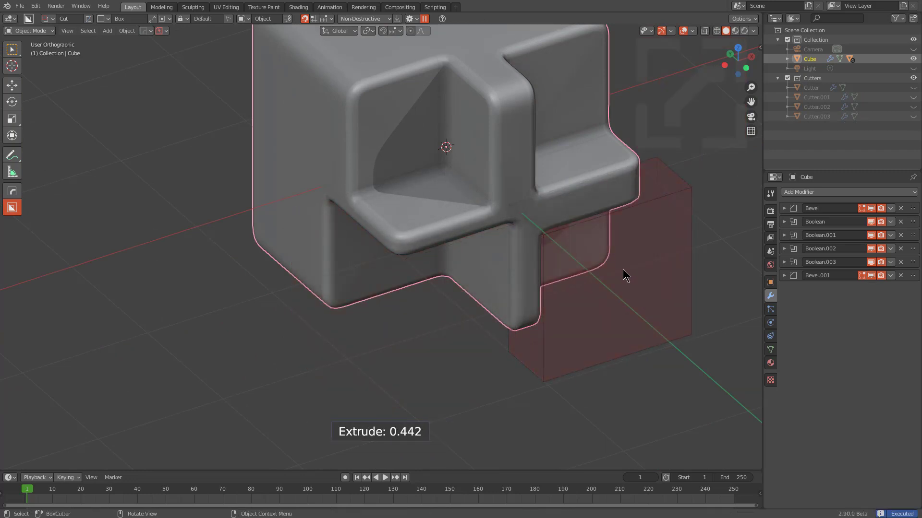
Step: Add a third bevel modifier at 60° to the cube with the half-bevel option, giving a width of 0.033
{"action": "key", "text": "q"}
{"action": "left_click", "coordinate": [597, 269]}
{"action": "left_click", "coordinate": [605, 270]}
Step: Cut three smaller box notches around the cube's upper edges, the first about 0.716 deep and the last about 0.474 deep
{"action": "middle_click_drag", "start_coordinate": [410, 137], "coordinate": [458, 236], "text": "shift"}
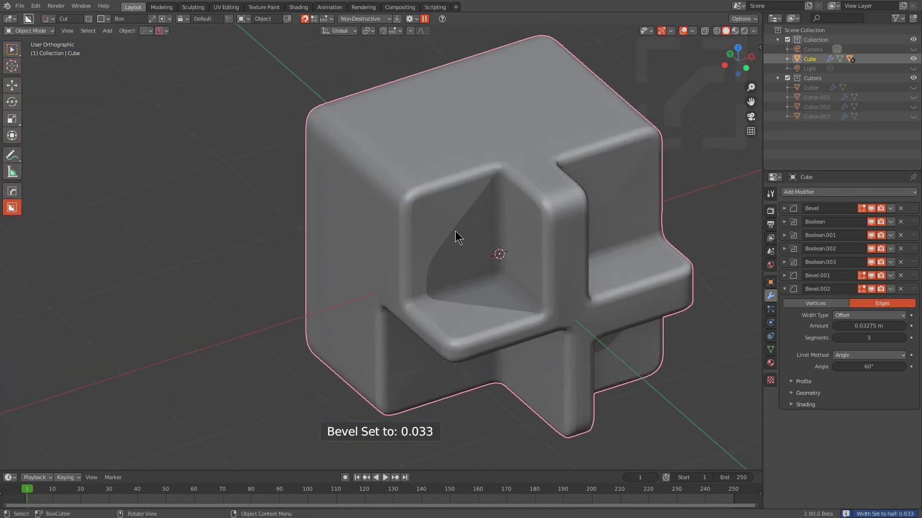
{"action": "left_click_drag", "start_coordinate": [456, 234], "coordinate": [357, 164]}
{"action": "left_click", "coordinate": [523, 136]}
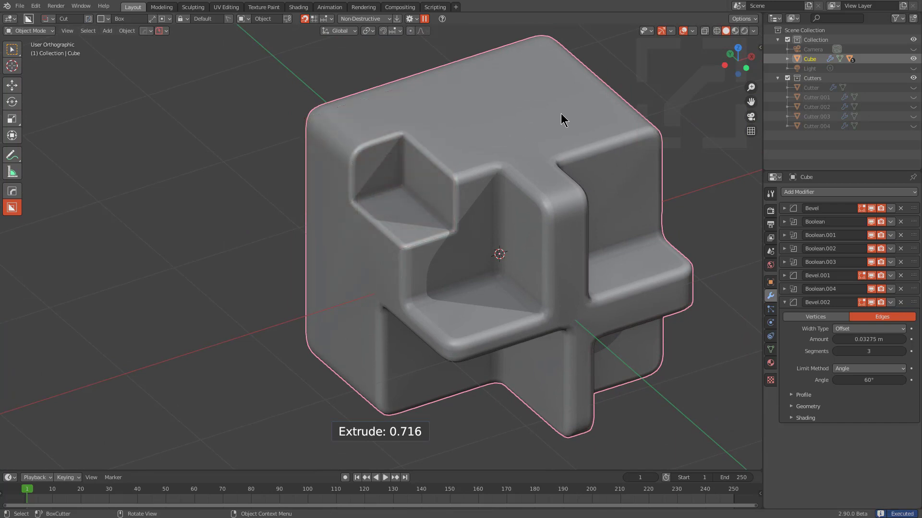
{"action": "left_click_drag", "start_coordinate": [564, 112], "coordinate": [591, 222]}
{"action": "left_click", "coordinate": [499, 240]}
{"action": "left_click_drag", "start_coordinate": [470, 200], "coordinate": [440, 176]}
{"action": "left_click", "coordinate": [407, 146]}
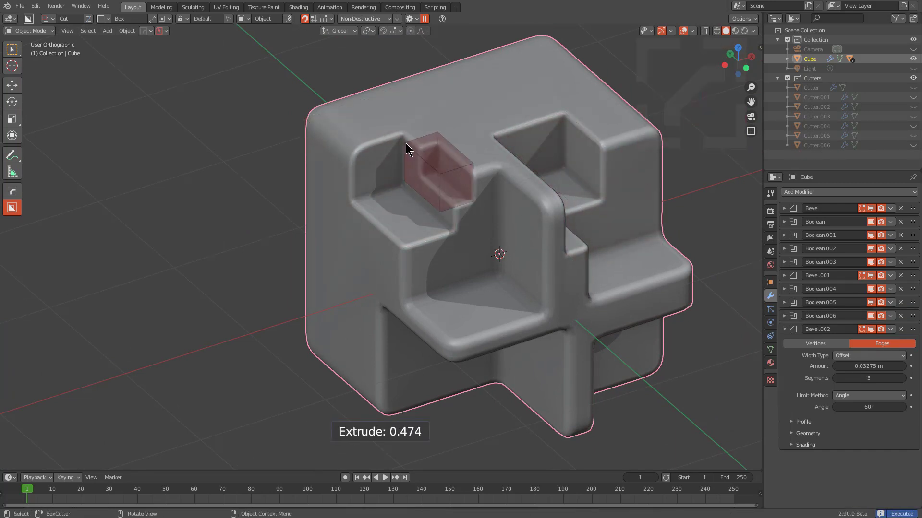
Step: Open the Bevel Helper for the cube and display its list of boolean modifiers
{"action": "scroll", "coordinate": [355, 113], "scroll_direction": "up", "scroll_amount": 1}
{"action": "middle_click_drag", "start_coordinate": [262, 41], "coordinate": [283, 50]}
{"action": "left_click", "coordinate": [144, 31]}
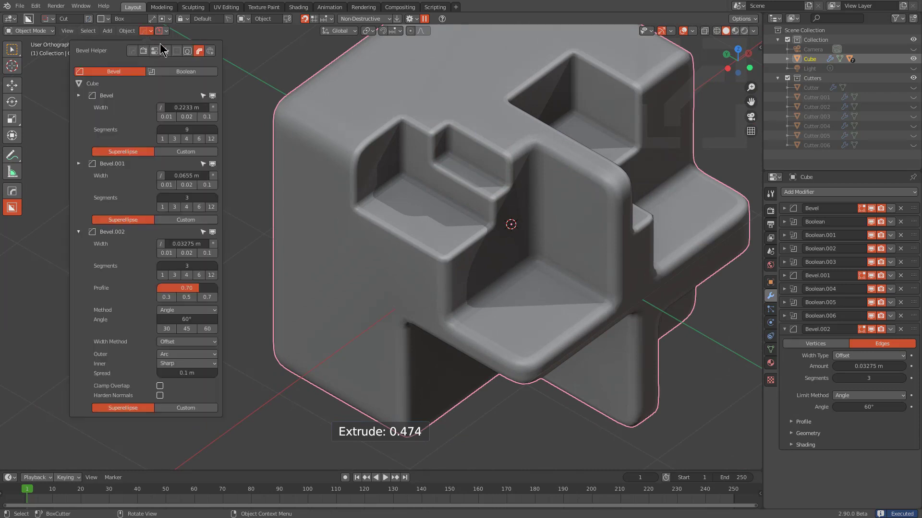
{"action": "left_click", "coordinate": [168, 72]}
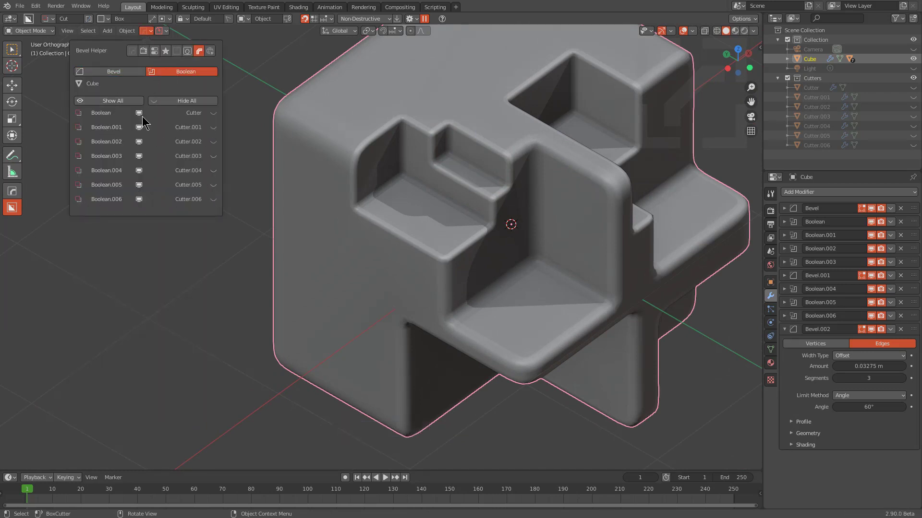
Step: Turn off the viewport display of Boolean through Boolean.003, and toggle Boolean.004 off and on again
{"action": "left_click", "coordinate": [140, 114]}
{"action": "left_click", "coordinate": [139, 128]}
{"action": "left_click", "coordinate": [139, 142]}
{"action": "left_click", "coordinate": [139, 156]}
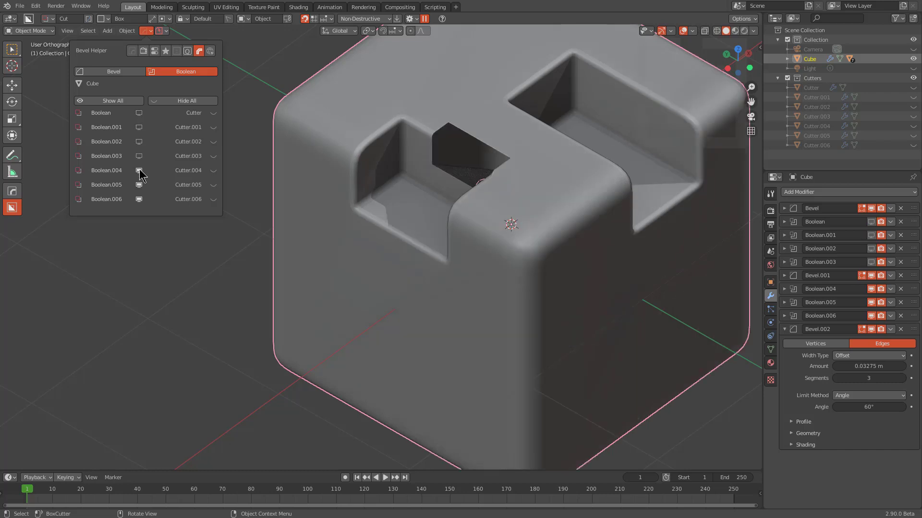
{"action": "left_click", "coordinate": [139, 171]}
{"action": "left_click", "coordinate": [140, 170]}
Step: Restore the viewport display of Boolean.002, Boolean.003, Boolean.001 and Boolean
{"action": "left_click", "coordinate": [138, 142]}
{"action": "left_click", "coordinate": [140, 157]}
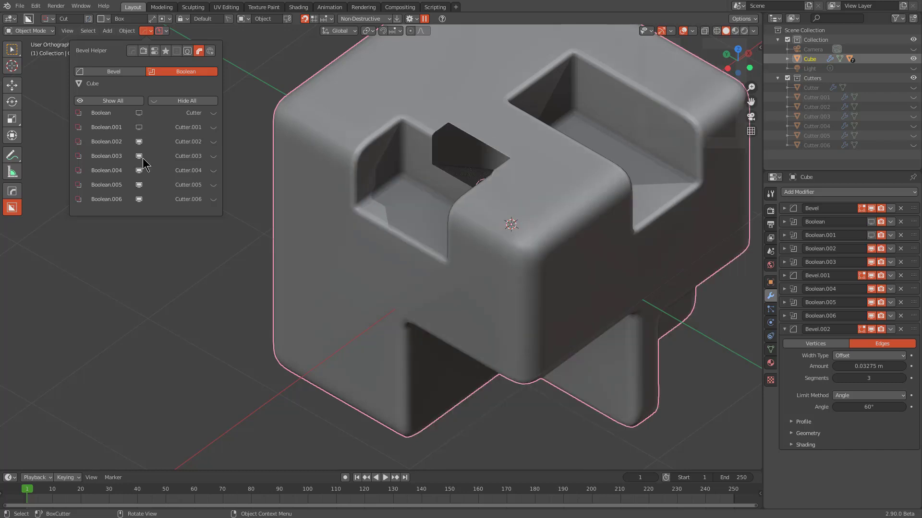
{"action": "left_click", "coordinate": [139, 128]}
{"action": "left_click", "coordinate": [139, 113]}
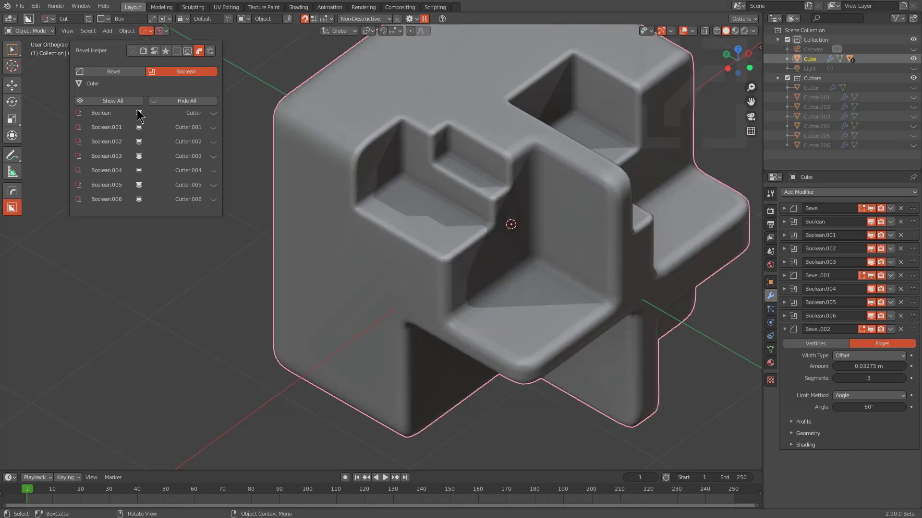
Step: Cycle the first boolean's operation through union and back to difference, and show and hide all cutters at once
{"action": "left_click", "coordinate": [78, 114]}
{"action": "left_click", "coordinate": [79, 115]}
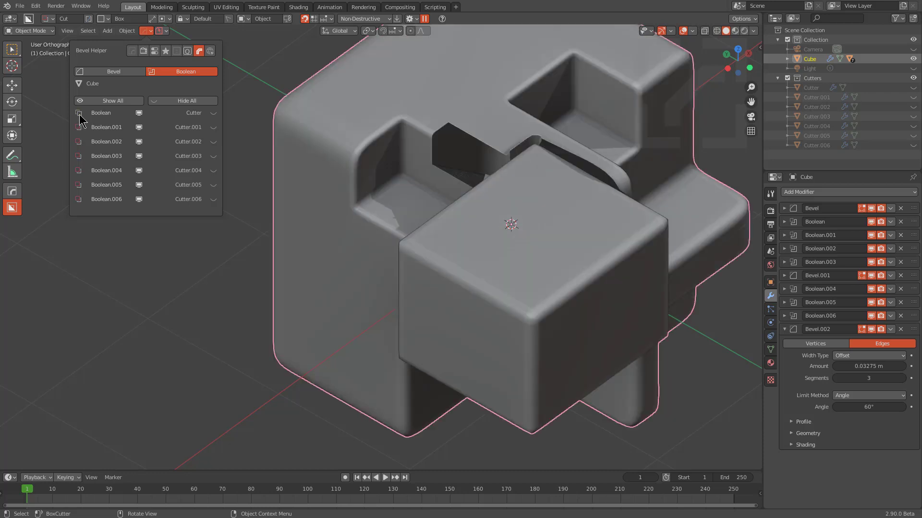
{"action": "left_click", "coordinate": [79, 114]}
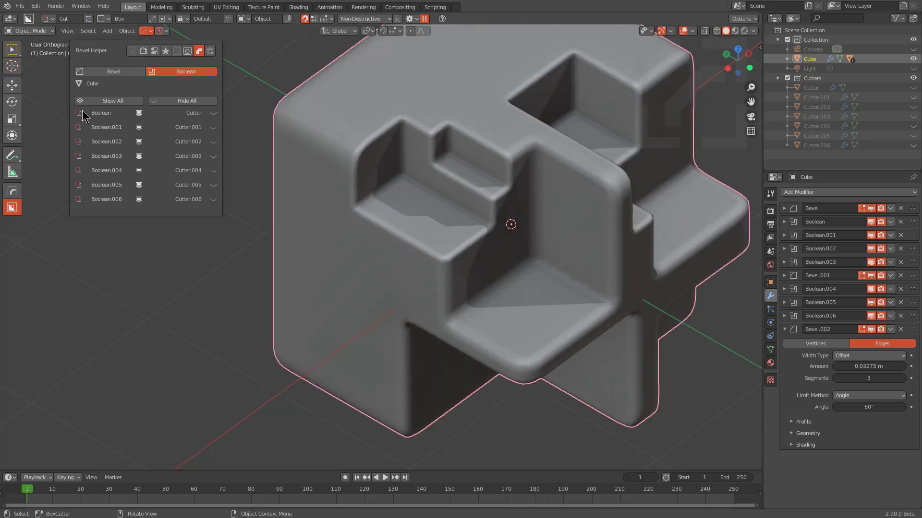
{"action": "left_click", "coordinate": [120, 101]}
{"action": "left_click", "coordinate": [164, 102]}
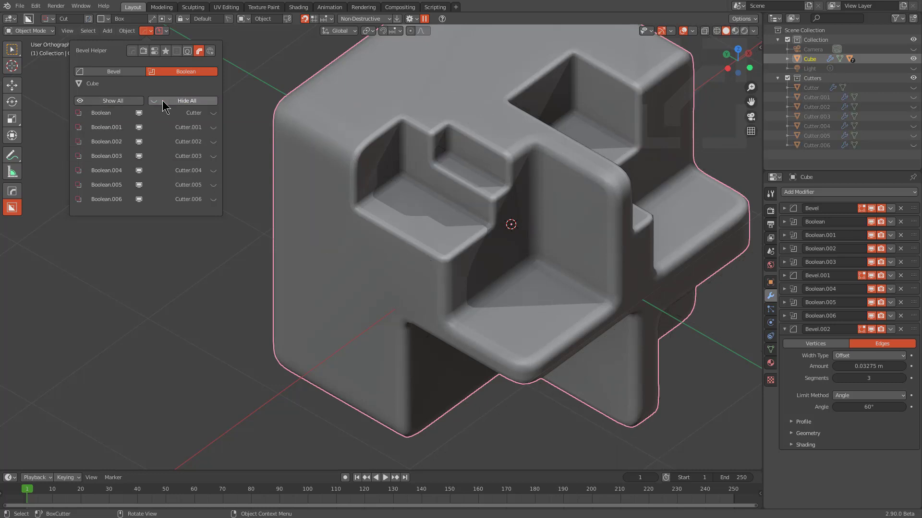
Step: Unhide the cutters individually in the helper, from Cutter through Cutter.006
{"action": "left_click", "coordinate": [214, 113]}
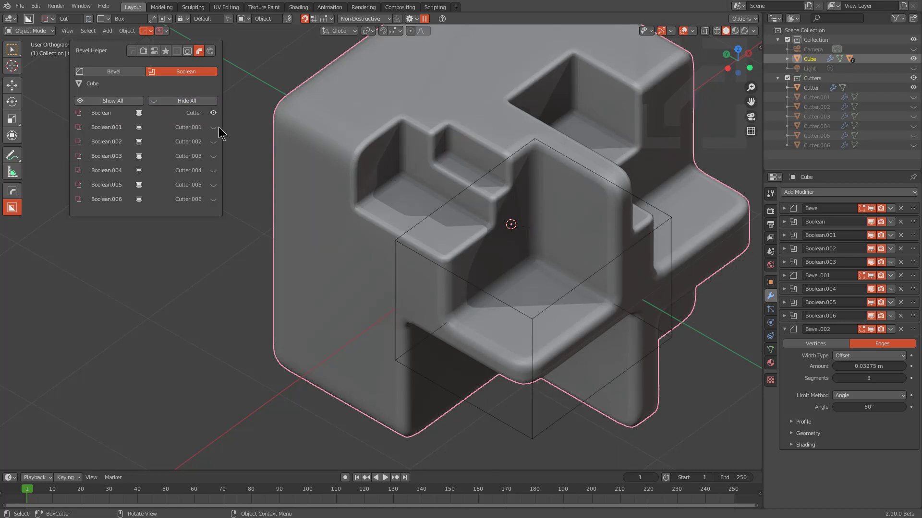
{"action": "left_click", "coordinate": [214, 127]}
{"action": "left_click", "coordinate": [213, 141]}
{"action": "left_click", "coordinate": [213, 156]}
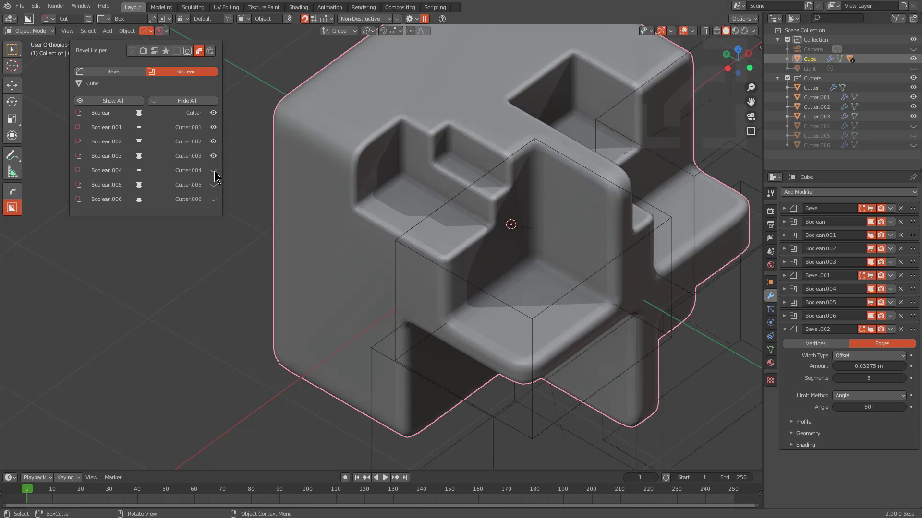
{"action": "left_click", "coordinate": [214, 171]}
{"action": "left_click", "coordinate": [214, 185]}
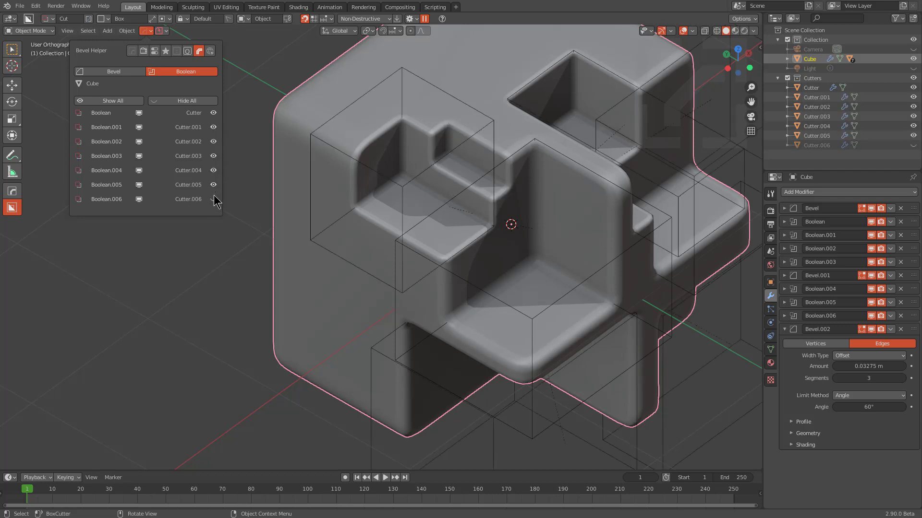
{"action": "left_click", "coordinate": [213, 199]}
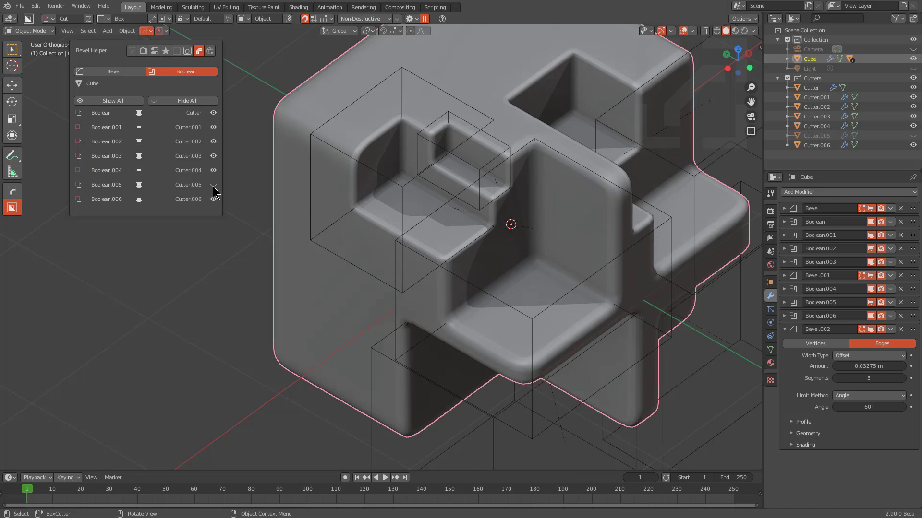
{"action": "left_click", "coordinate": [140, 198]}
{"action": "mouse_move", "coordinate": [139, 192]}
{"action": "left_mouse_down"}
{"action": "mouse_move", "coordinate": [139, 115]}
{"action": "mouse_move", "coordinate": [143, 193]}
{"action": "mouse_move", "coordinate": [152, 198]}
{"action": "left_mouse_up"}
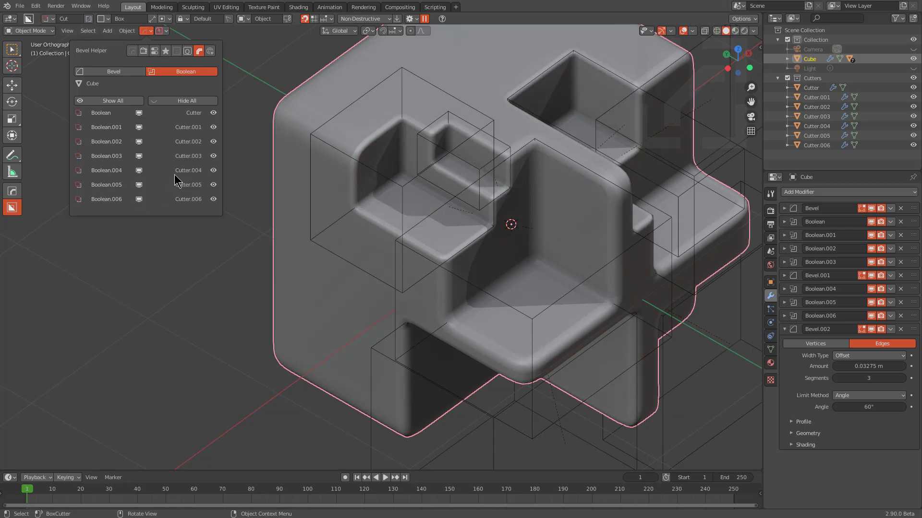
Step: Run Bool Scroll on the cube and cycle back and forth through its boolean cutters
{"action": "middle_click_drag", "start_coordinate": [473, 216], "coordinate": [415, 157]}
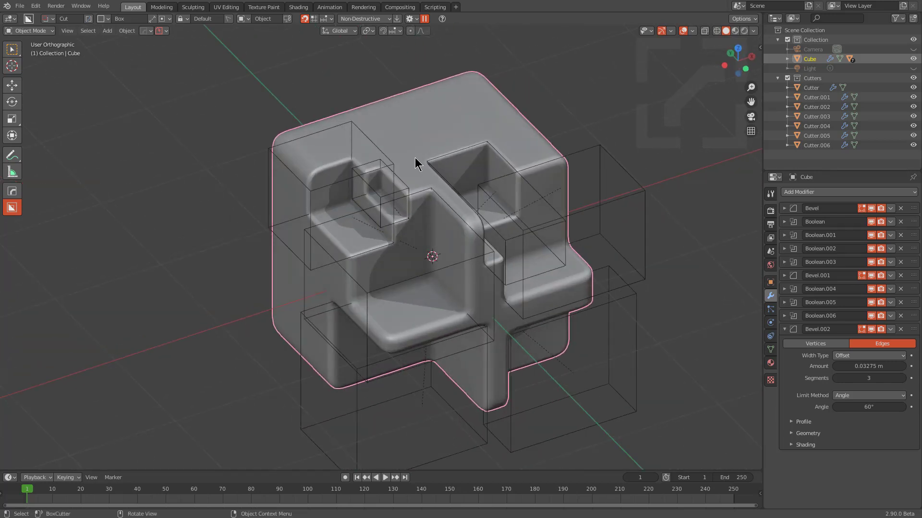
{"action": "key", "text": "q"}
{"action": "left_click", "coordinate": [407, 171]}
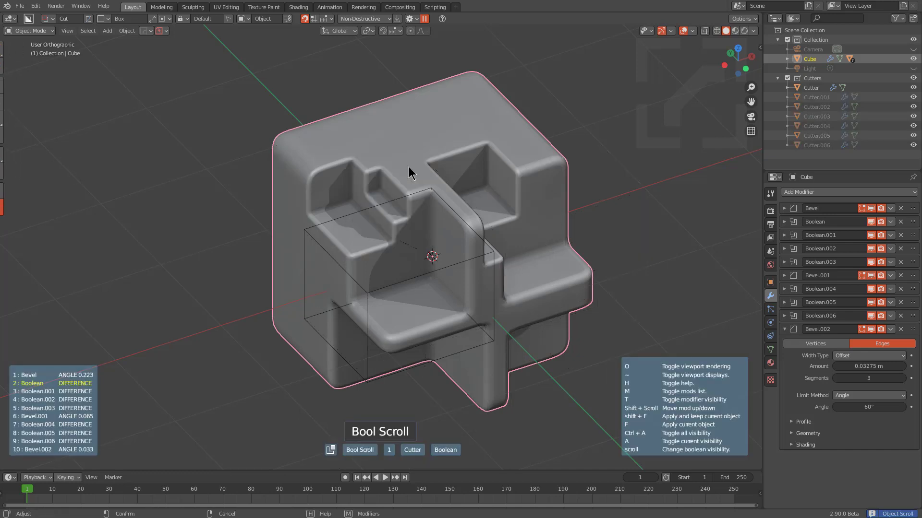
{"action": "scroll", "coordinate": [410, 165], "scroll_direction": "down", "scroll_amount": 5}
{"action": "scroll", "coordinate": [413, 162], "scroll_direction": "down", "scroll_amount": 3}
{"action": "scroll", "coordinate": [413, 163], "scroll_direction": "up", "scroll_amount": 2}
{"action": "scroll", "coordinate": [414, 162], "scroll_direction": "down", "scroll_amount": 2}
{"action": "scroll", "coordinate": [413, 163], "scroll_direction": "up", "scroll_amount": 1}
{"action": "left_click", "coordinate": [413, 161]}
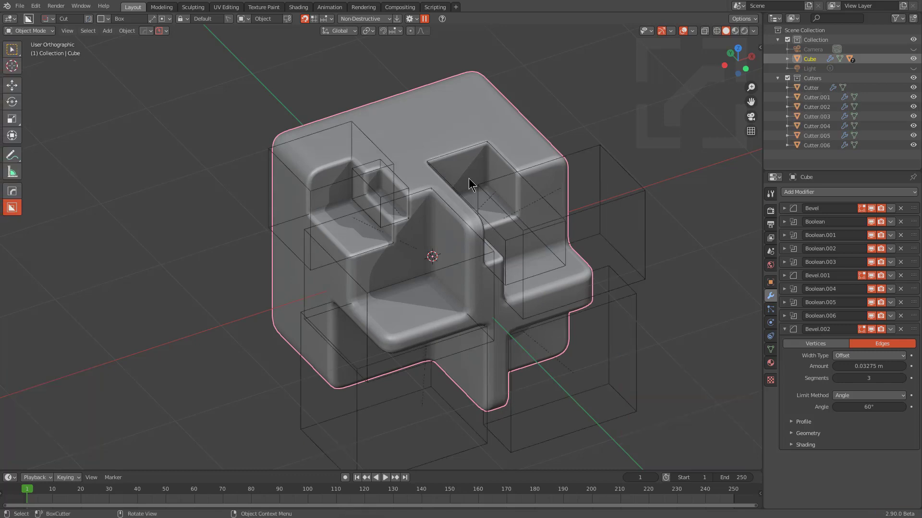
Step: Switch the active tool to Hard Ops and inspect the cutter and modifier dots on the cube
{"action": "middle_click_drag", "start_coordinate": [466, 179], "coordinate": [456, 182]}
{"action": "key", "text": "alt+shift+w"}
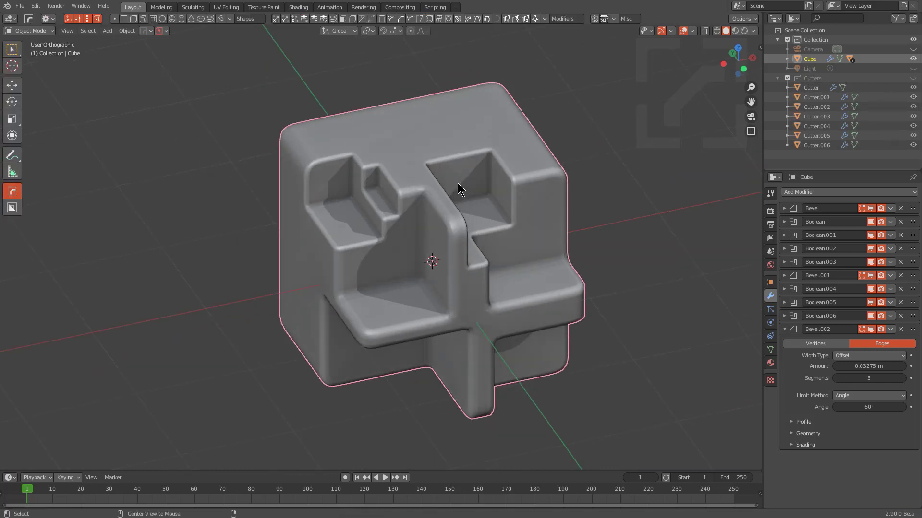
{"action": "middle_click_drag", "start_coordinate": [493, 225], "coordinate": [455, 216]}
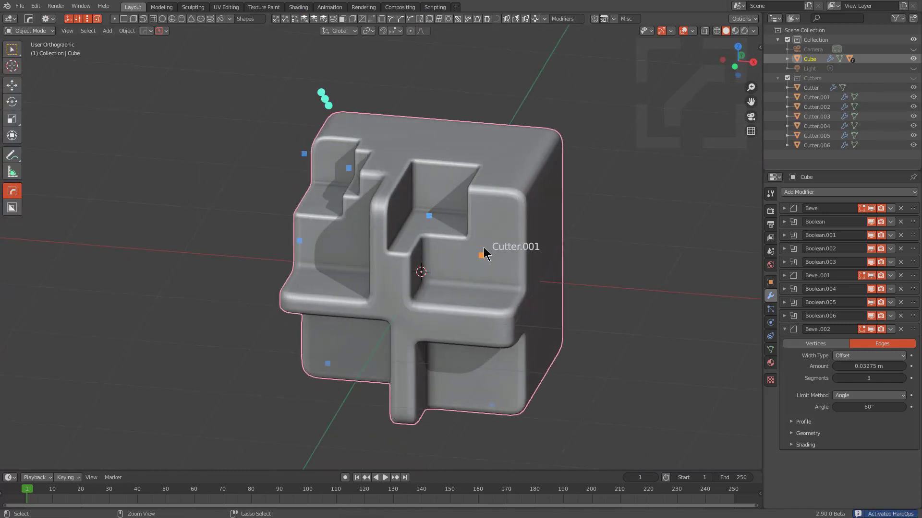
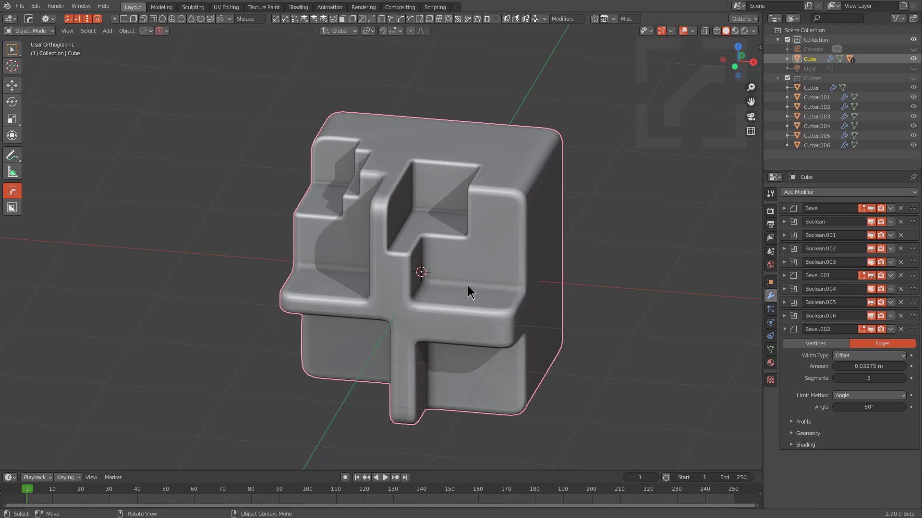
{"action": "middle_click_drag", "start_coordinate": [461, 284], "coordinate": [449, 300]}
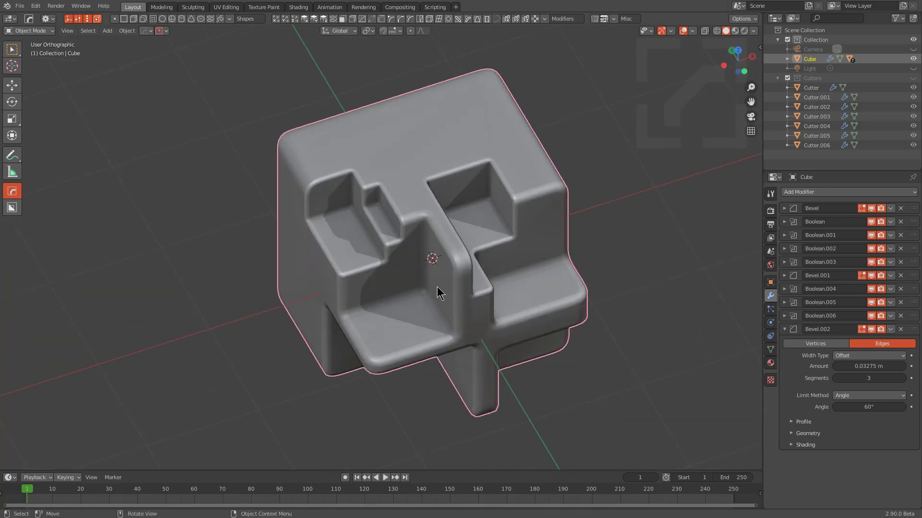
{"action": "left_click", "coordinate": [145, 31]}
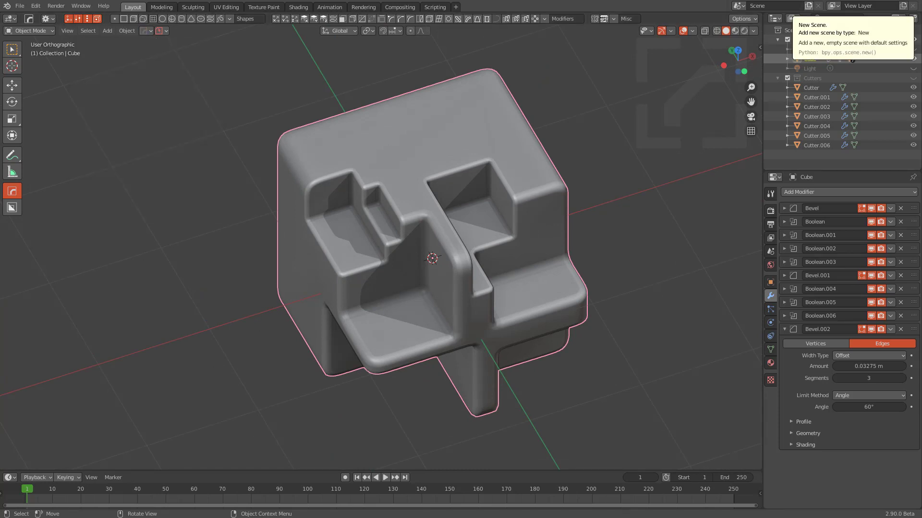
Step: Run Mod Scroll/Toggle on the cube to examine its last boolean, Boolean.006 with Cutter.006
{"action": "key", "text": "q"}
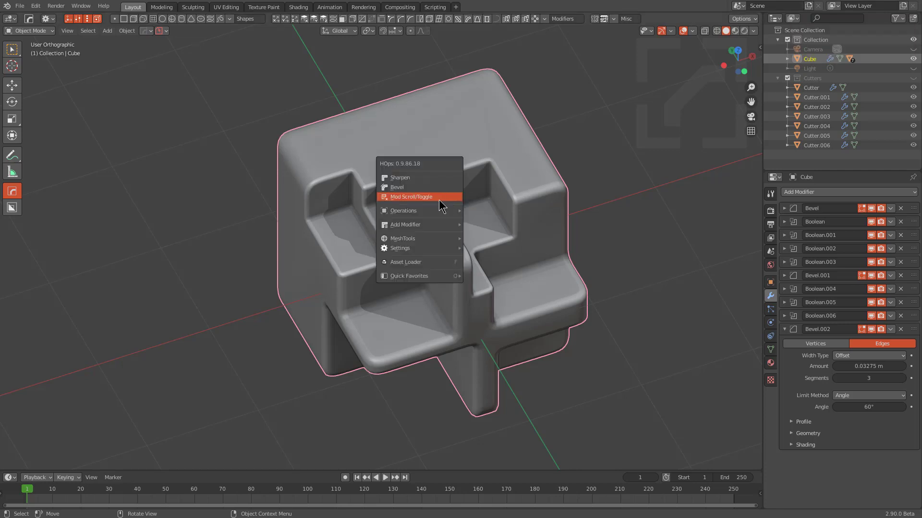
{"action": "left_click", "coordinate": [411, 197]}
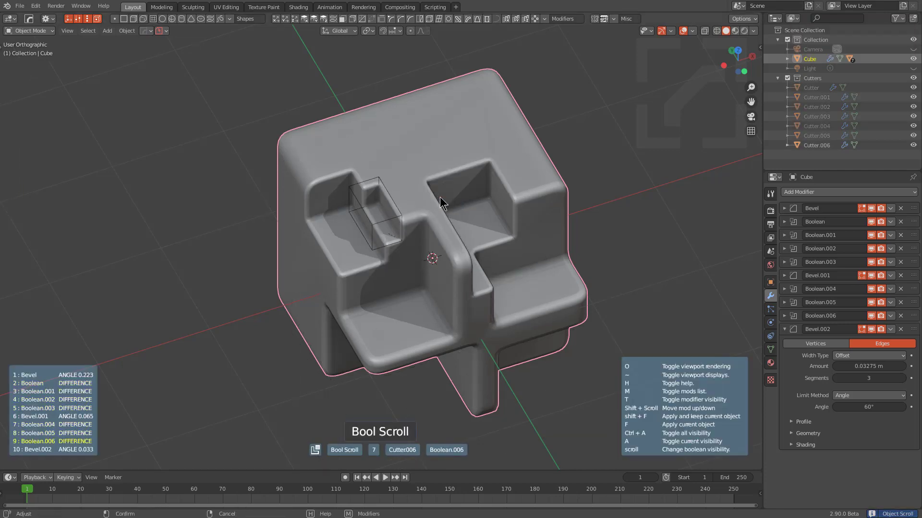
{"action": "left_click", "coordinate": [713, 128]}
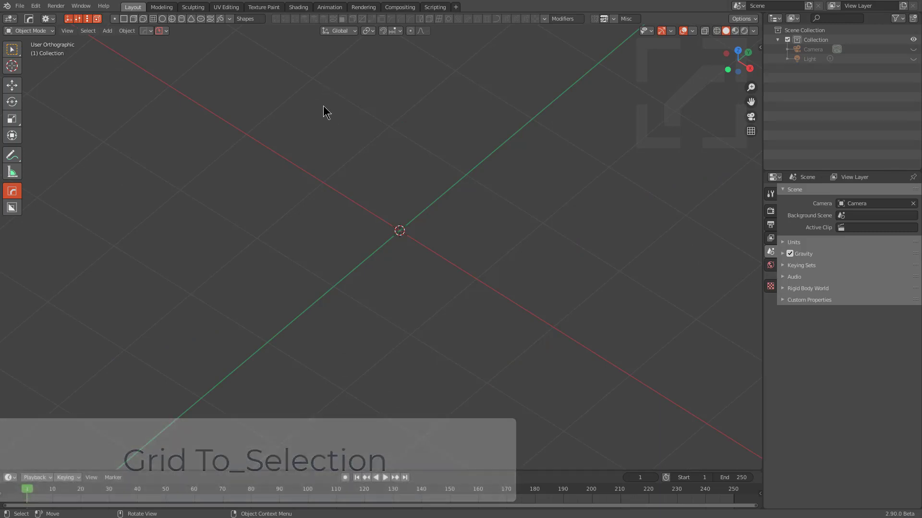
Step: Add a smart square grid and stretch it to about 3.53 m along X and 2.99 m along Y
{"action": "left_click", "coordinate": [153, 19]}
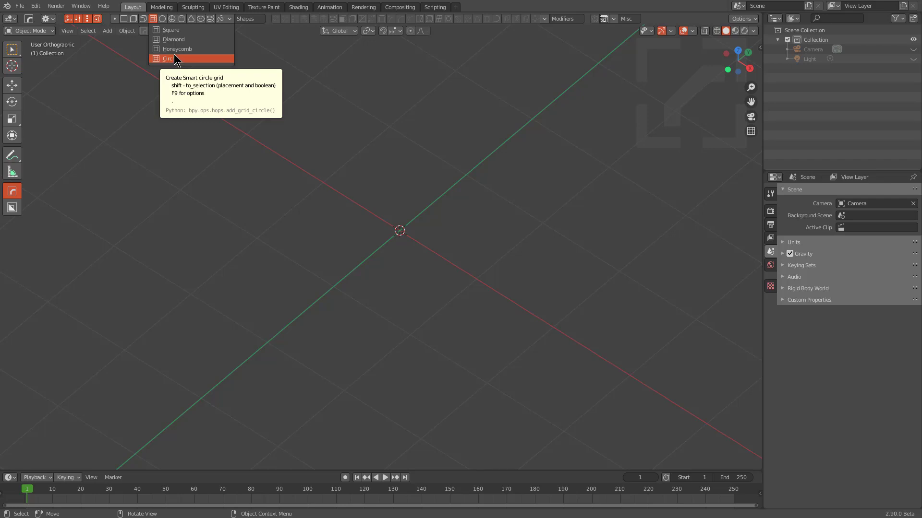
{"action": "left_click", "coordinate": [175, 31]}
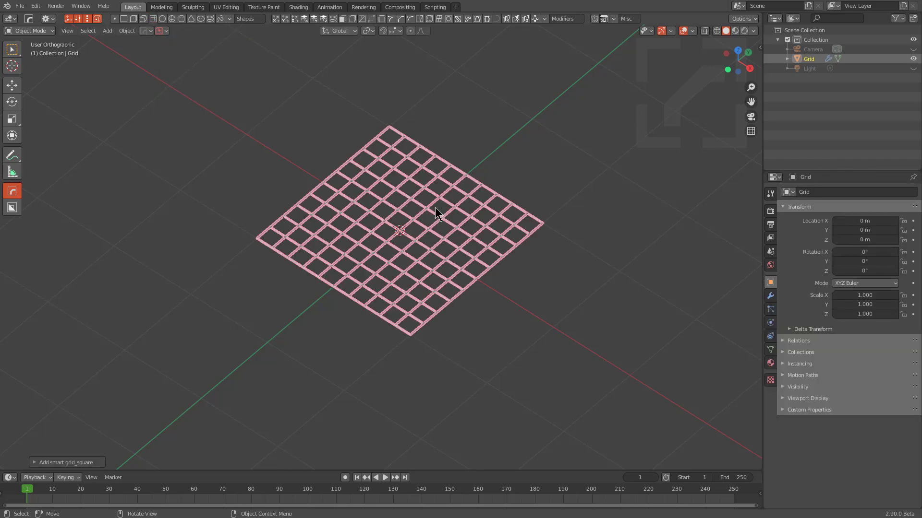
{"action": "middle_click_drag", "start_coordinate": [452, 216], "coordinate": [457, 222]}
{"action": "left_click_drag", "start_coordinate": [477, 210], "coordinate": [634, 211]}
{"action": "left_click_drag", "start_coordinate": [440, 126], "coordinate": [465, 27]}
Step: Examine the grid's modifier stack and collapse its HOPS_screw_x, HOPS_screw_y and wireframe entries
{"action": "left_click", "coordinate": [770, 296]}
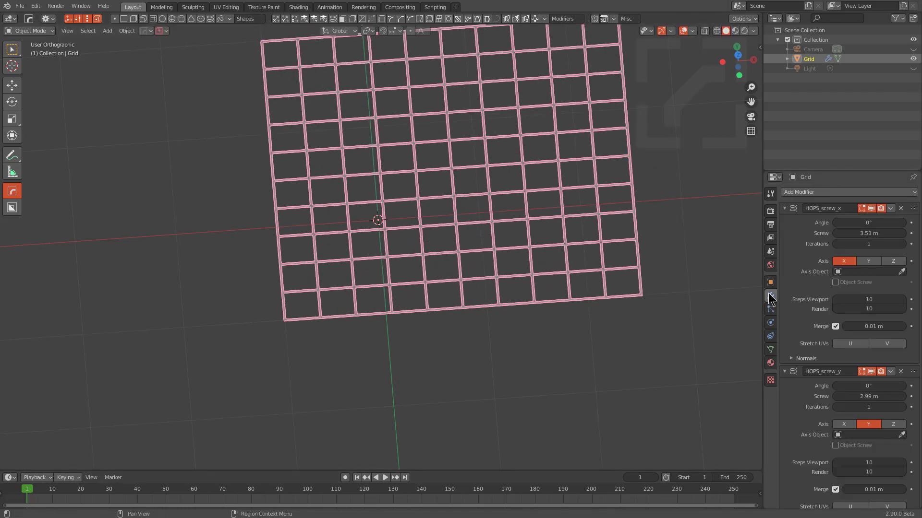
{"action": "left_click", "coordinate": [784, 208]}
{"action": "left_click", "coordinate": [784, 221]}
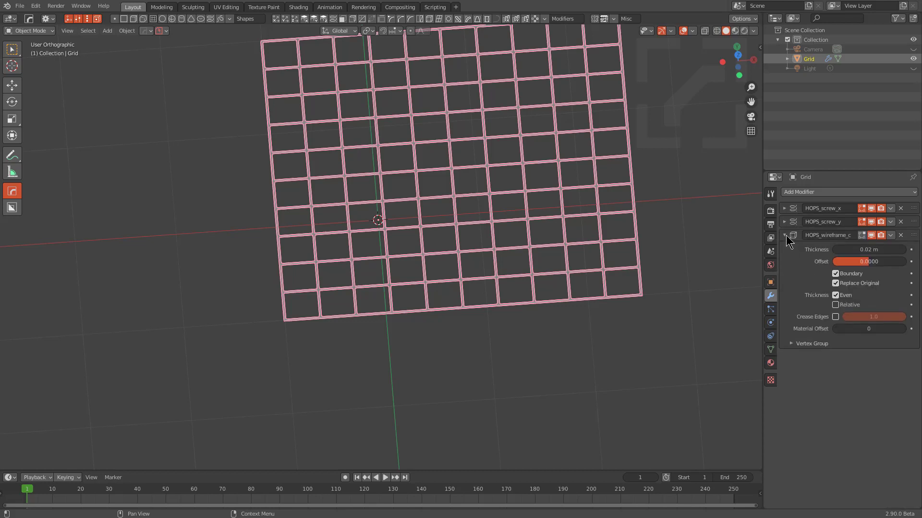
{"action": "left_click", "coordinate": [785, 235]}
{"action": "scroll", "coordinate": [415, 212], "scroll_direction": "down", "scroll_amount": 2}
Step: Stretch the square grid further along Y and X using its screw offset handles
{"action": "left_click", "coordinate": [437, 158]}
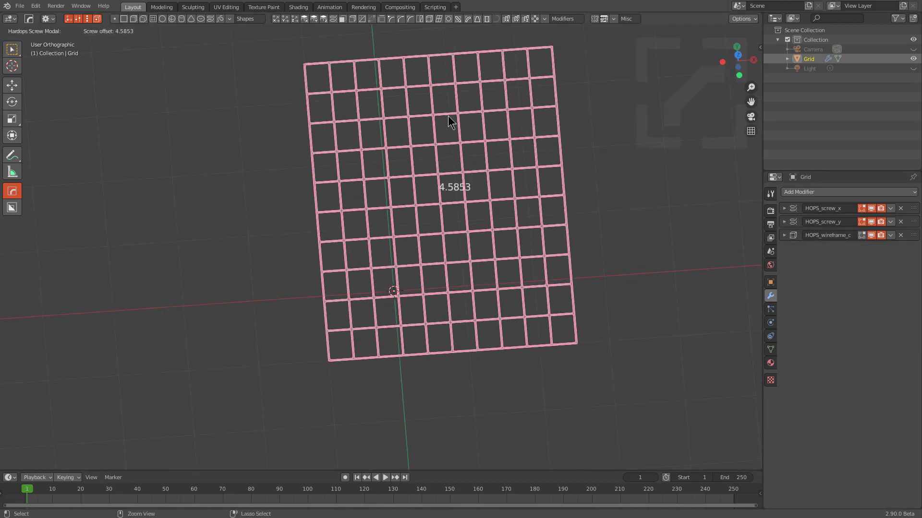
{"action": "left_click", "coordinate": [465, 96]}
{"action": "left_click", "coordinate": [579, 211]}
{"action": "left_click", "coordinate": [640, 211]}
Step: Place the 3D cursor beside the square grid and add a smart diamond grid there
{"action": "right_click", "coordinate": [167, 205], "text": "shift"}
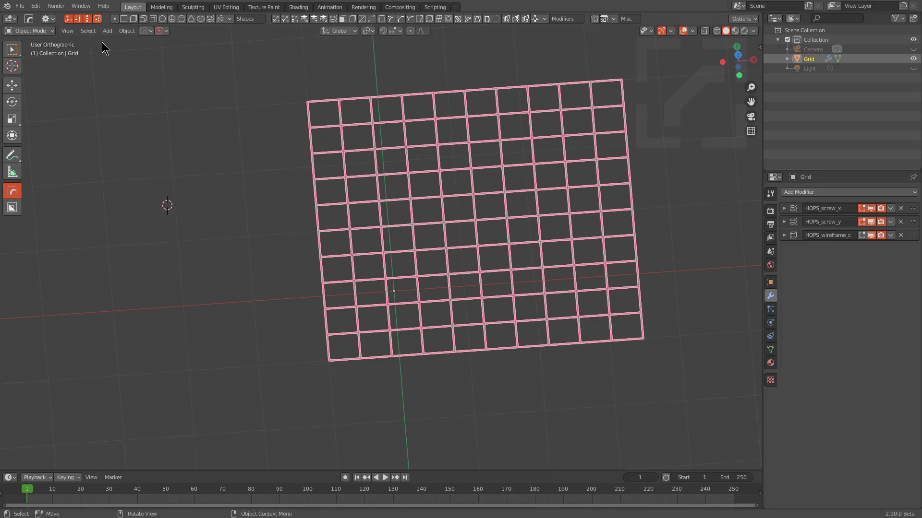
{"action": "left_click", "coordinate": [156, 19]}
{"action": "left_click", "coordinate": [170, 41]}
{"action": "scroll", "coordinate": [284, 197], "scroll_direction": "down", "scroll_amount": 1}
{"action": "middle_click_drag", "start_coordinate": [305, 241], "coordinate": [443, 254], "text": "shift"}
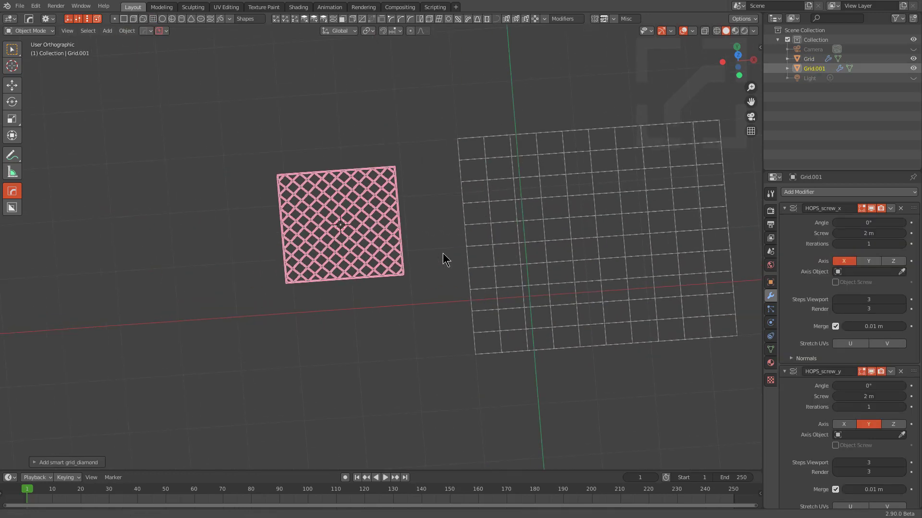
Step: Stretch the diamond grid with its screw offset handles to about 3 m along X and 2.89 m along Y
{"action": "left_click", "coordinate": [784, 208]}
{"action": "left_click", "coordinate": [396, 221]}
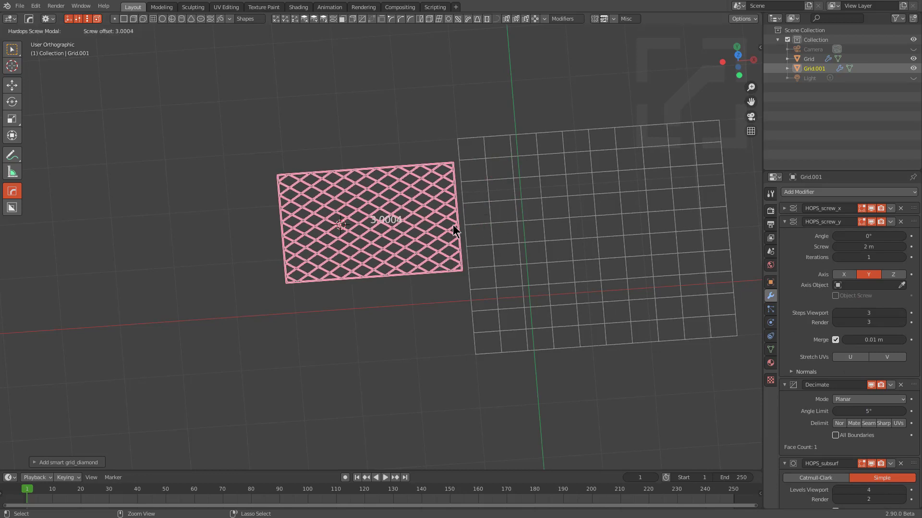
{"action": "left_click", "coordinate": [453, 223]}
{"action": "left_click", "coordinate": [368, 160]}
{"action": "left_click", "coordinate": [362, 103]}
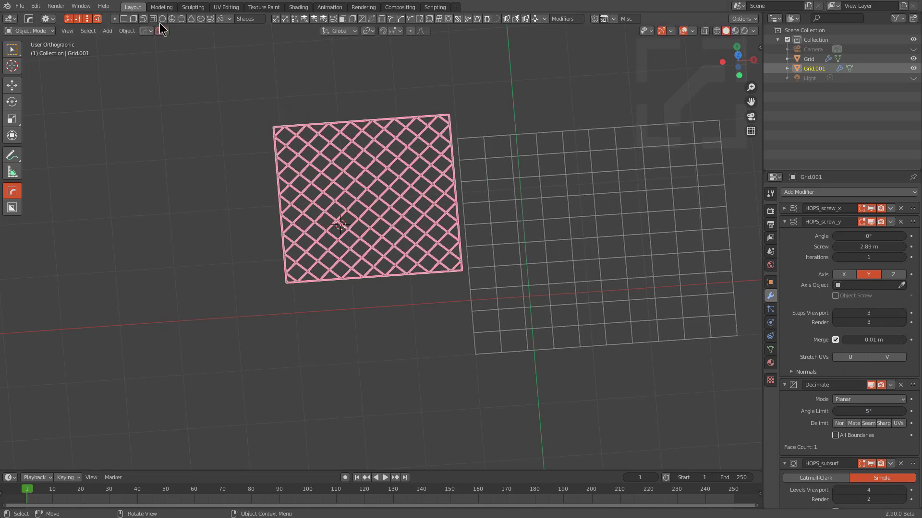
Step: Add a smart honeycomb grid and move it off the diamond grid to the empty area beside it
{"action": "left_click", "coordinate": [174, 49]}
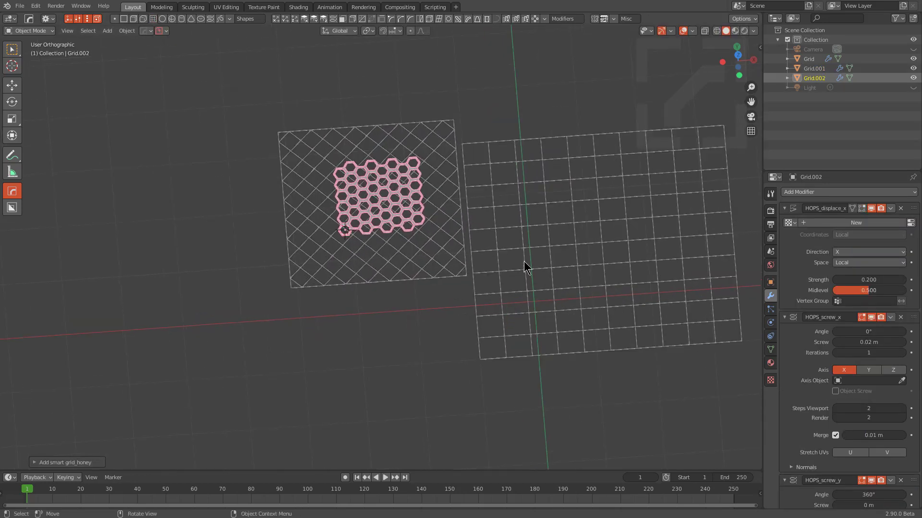
{"action": "scroll", "coordinate": [523, 259], "scroll_direction": "up", "scroll_amount": 1}
{"action": "key", "text": "g"}
{"action": "left_click", "coordinate": [191, 247]}
{"action": "middle_click_drag", "start_coordinate": [188, 242], "coordinate": [403, 263], "text": "shift"}
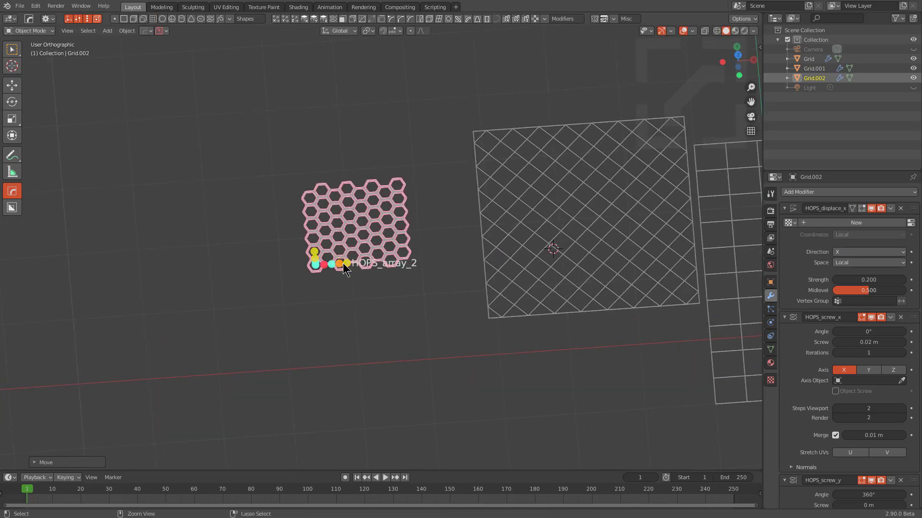
Step: Increase the honeycomb grid's array counts along both X and Y with its array handles
{"action": "left_click", "coordinate": [347, 265], "text": "ctrl"}
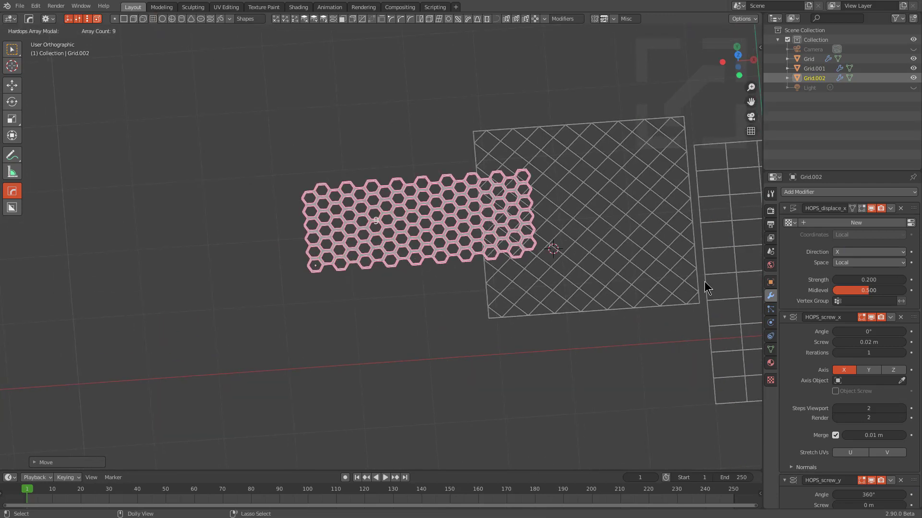
{"action": "left_click", "coordinate": [661, 281]}
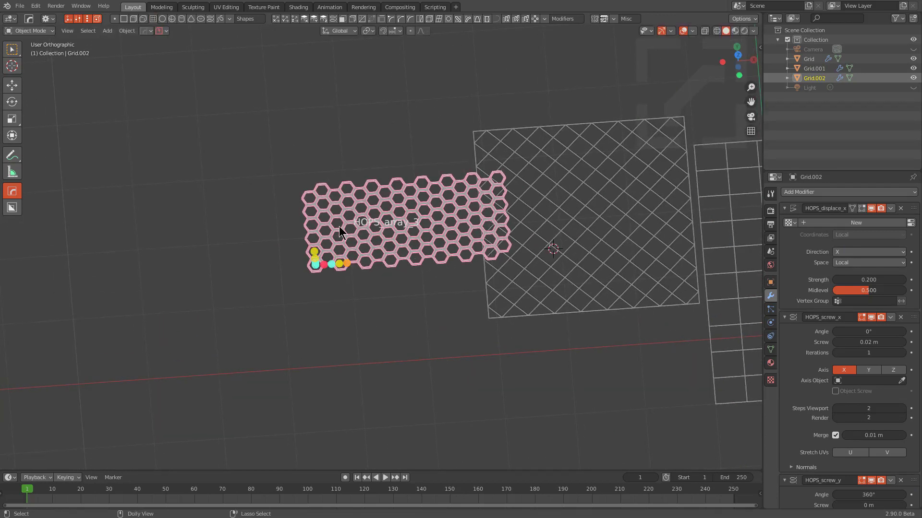
{"action": "left_click", "coordinate": [314, 251], "text": "ctrl"}
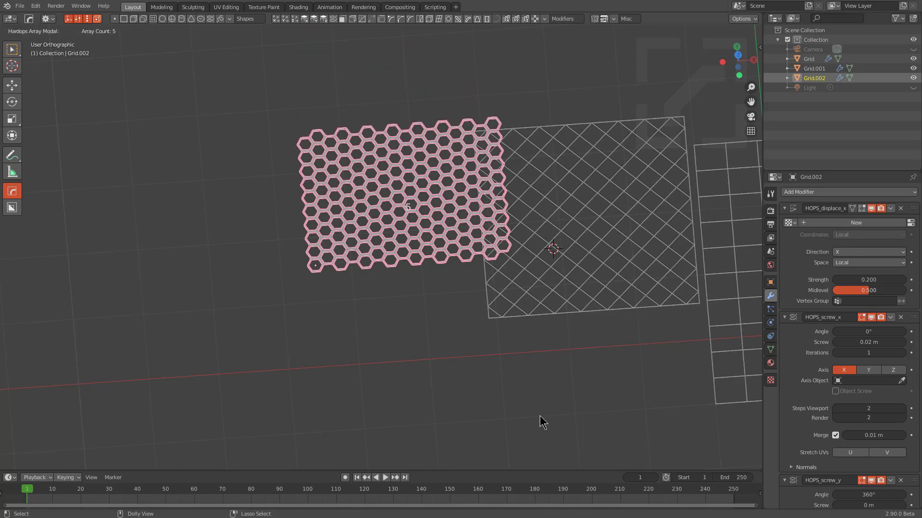
{"action": "left_click", "coordinate": [507, 319]}
Step: Move the honeycomb grid along X until it clears the diamond grid, and deselect everything
{"action": "scroll", "coordinate": [516, 291], "scroll_direction": "down", "scroll_amount": 1}
{"action": "key", "text": "g"}
{"action": "key", "text": "x"}
{"action": "left_click", "coordinate": [450, 301]}
{"action": "middle_click_drag", "start_coordinate": [514, 307], "coordinate": [455, 286], "text": "shift"}
{"action": "key", "text": "alt+a"}
{"action": "scroll", "coordinate": [525, 335], "scroll_direction": "down", "scroll_amount": 2}
{"action": "middle_click_drag", "start_coordinate": [311, 369], "coordinate": [294, 349], "text": "shift"}
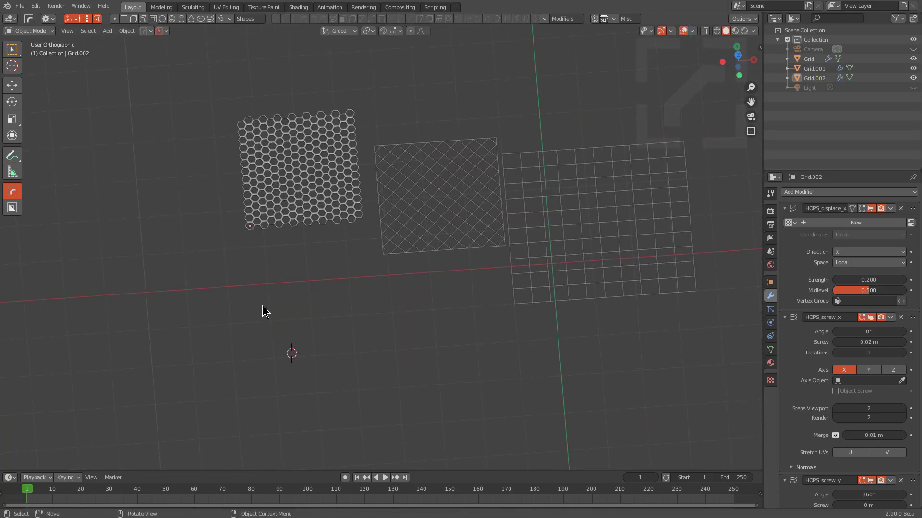
Step: Add a smart circle grid to the scene
{"action": "left_click", "coordinate": [152, 20]}
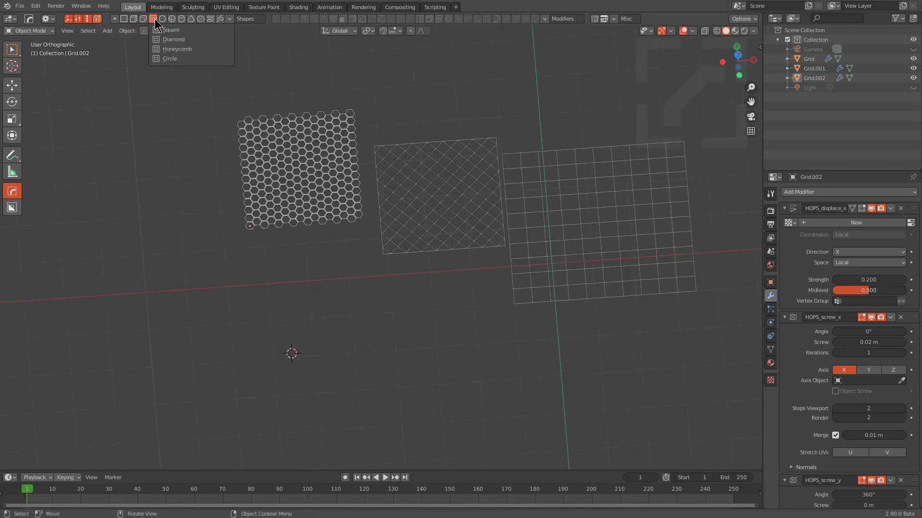
{"action": "left_click", "coordinate": [169, 59]}
{"action": "scroll", "coordinate": [588, 270], "scroll_direction": "up", "scroll_amount": 2}
{"action": "middle_click_drag", "start_coordinate": [610, 310], "coordinate": [500, 303], "text": "shift"}
{"action": "scroll", "coordinate": [537, 228], "scroll_direction": "up", "scroll_amount": 1}
{"action": "middle_click_drag", "start_coordinate": [563, 250], "coordinate": [408, 246], "text": "shift"}
{"action": "scroll", "coordinate": [421, 248], "scroll_direction": "up", "scroll_amount": 1}
{"action": "scroll", "coordinate": [413, 250], "scroll_direction": "up", "scroll_amount": 2}
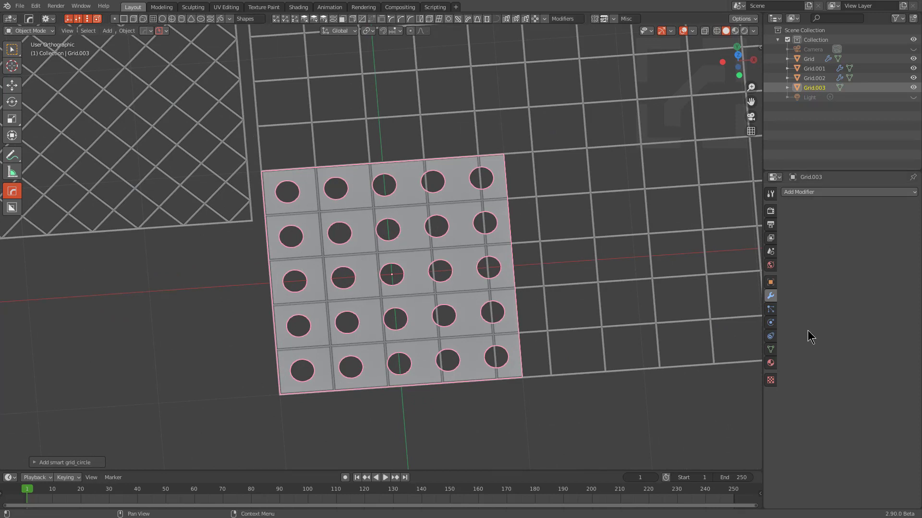
Step: Turn on the Checker option for the circle grid and set its divisions to 20
{"action": "middle_click_drag", "start_coordinate": [445, 252], "coordinate": [462, 253]}
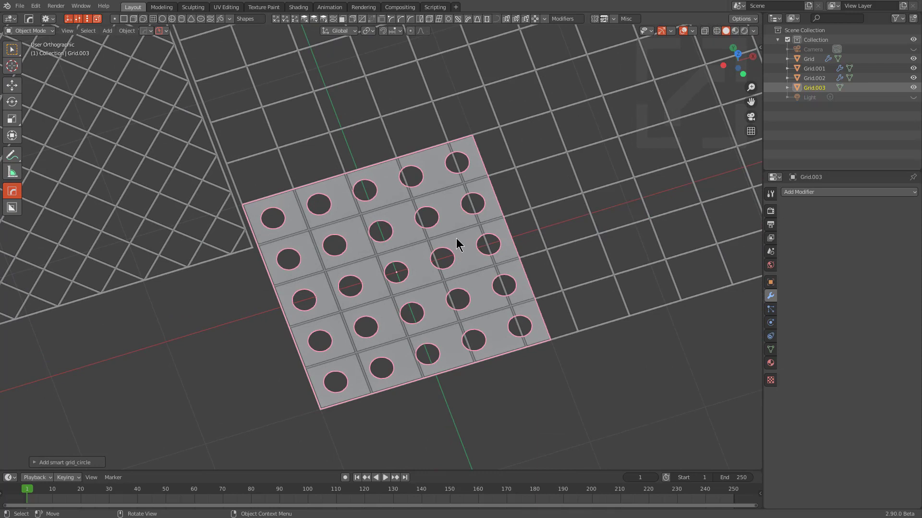
{"action": "key", "text": "F9"}
{"action": "left_click_drag", "start_coordinate": [508, 244], "coordinate": [560, 232]}
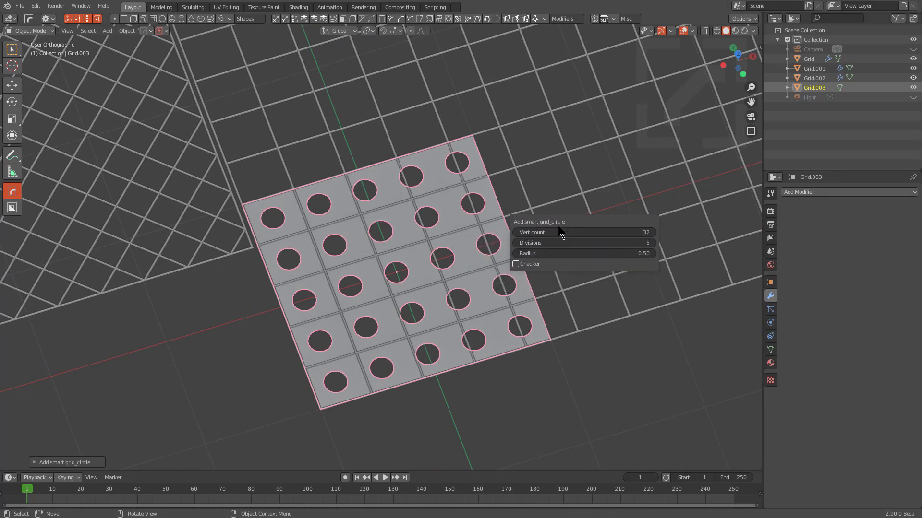
{"action": "left_click", "coordinate": [533, 265]}
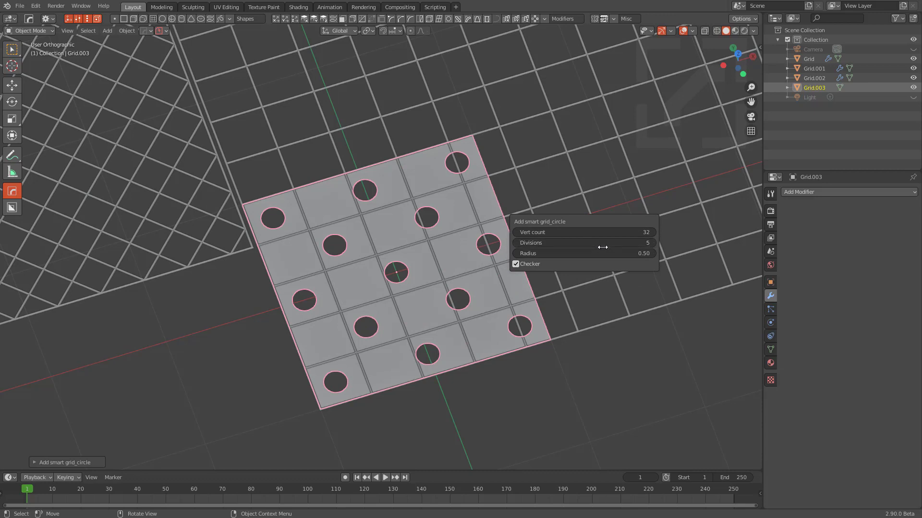
{"action": "left_click_drag", "start_coordinate": [597, 247], "coordinate": [624, 247]}
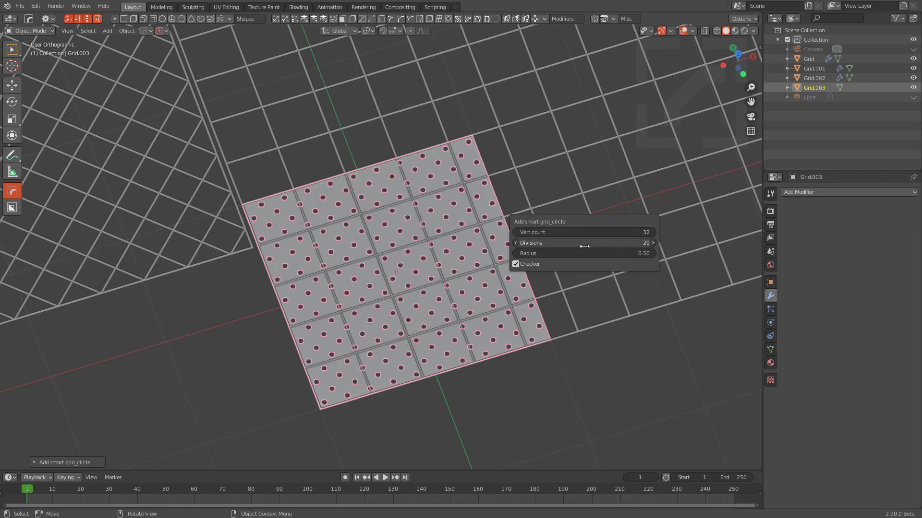
Step: Set the circle grid's vert count to 3, and raise it to 7
{"action": "left_click", "coordinate": [598, 232]}
{"action": "type", "text": "3"}
{"action": "key", "text": "Return"}
{"action": "left_click_drag", "start_coordinate": [576, 232], "coordinate": [597, 233]}
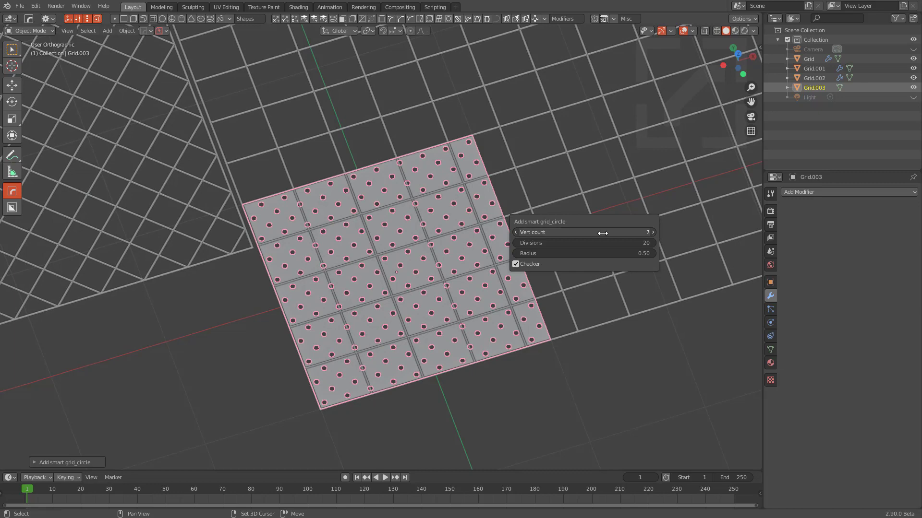
Step: Add a Solidify modifier to the circle grid with a thickness of about -0.064 m
{"action": "middle_click_drag", "start_coordinate": [426, 261], "coordinate": [264, 182]}
{"action": "key", "text": "q"}
{"action": "left_click", "coordinate": [417, 254]}
{"action": "left_click", "coordinate": [469, 247]}
{"action": "scroll", "coordinate": [432, 276], "scroll_direction": "down", "scroll_amount": 7}
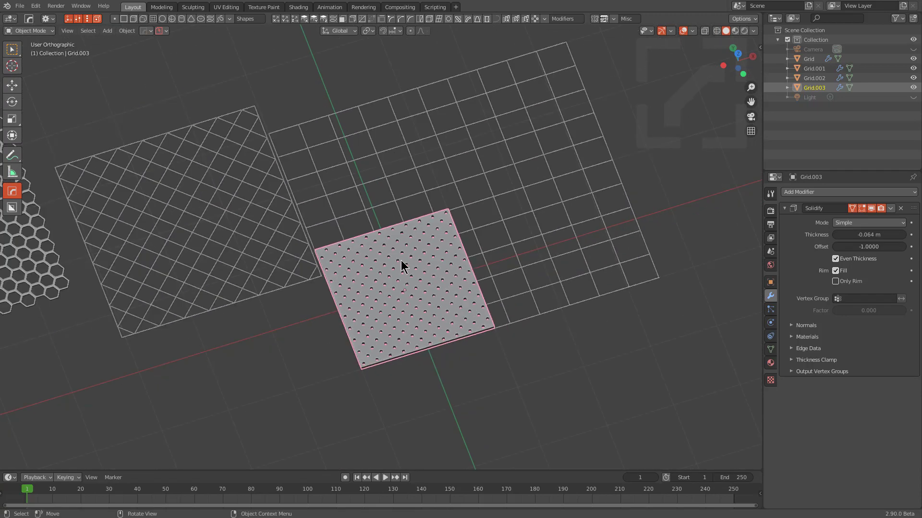
Step: Delete all four grids from the scene
{"action": "left_click", "coordinate": [156, 19]}
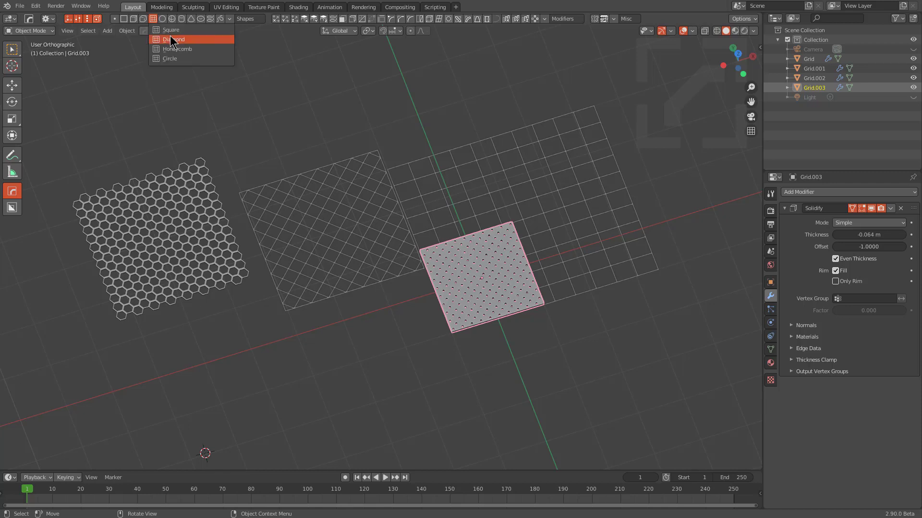
{"action": "middle_click_drag", "start_coordinate": [537, 252], "coordinate": [508, 266]}
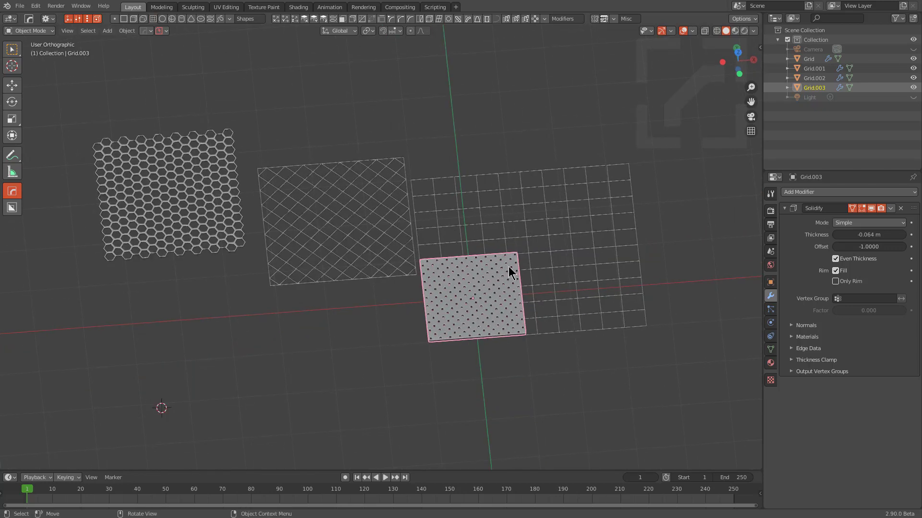
{"action": "key", "text": "z"}
{"action": "left_click", "coordinate": [544, 240]}
{"action": "key", "text": "a"}
{"action": "key", "text": "Delete"}
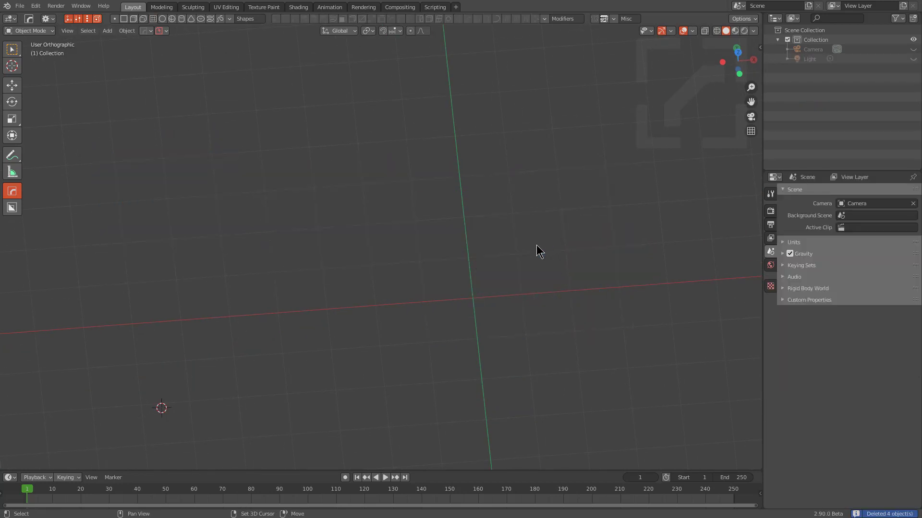
Step: Add a mesh cube at the world origin and frame it in the viewport
{"action": "key", "text": "shift+a"}
{"action": "key", "text": "Escape"}
{"action": "key", "text": "shift+a"}
{"action": "mouse_move", "coordinate": [557, 237]}
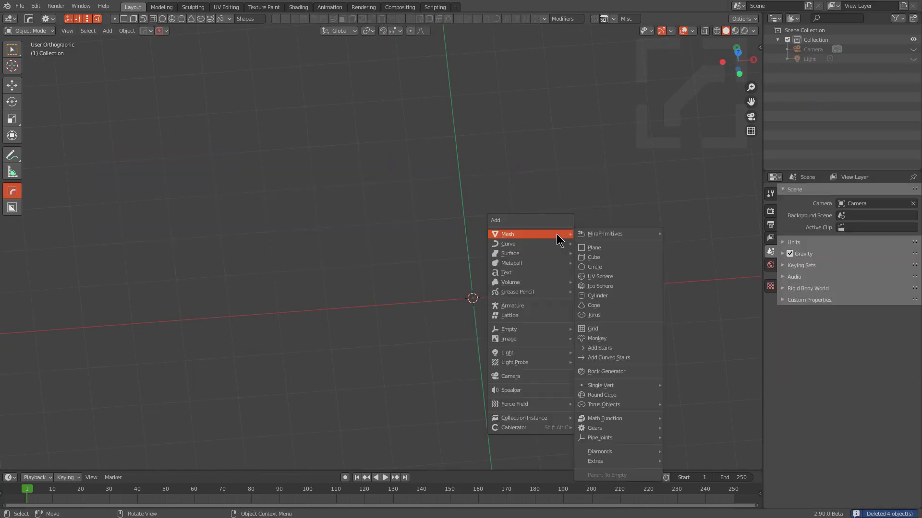
{"action": "left_click", "coordinate": [605, 263]}
{"action": "key", "text": "KP_Decimal"}
{"action": "middle_click_drag", "start_coordinate": [492, 241], "coordinate": [503, 221]}
Step: Cut a large rectangular recess about 0.155 deep into the cube's front face with BoxCutter
{"action": "key", "text": "alt+w"}
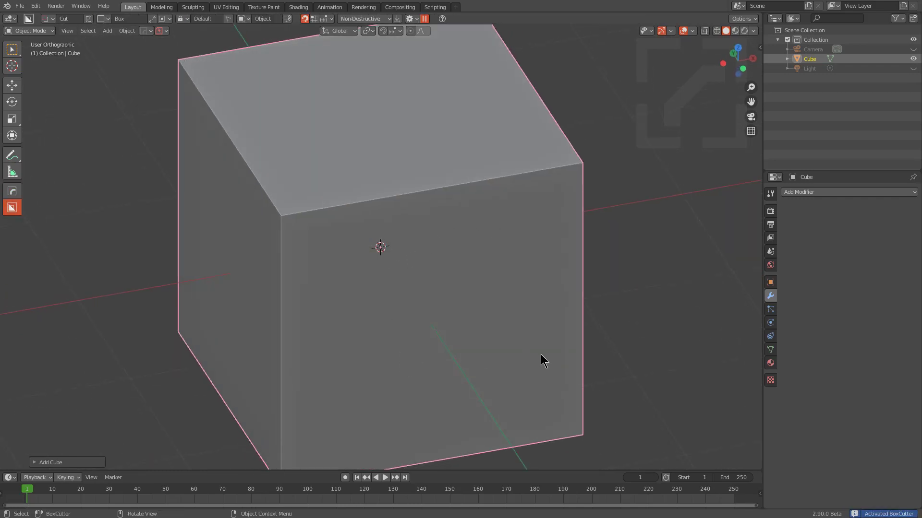
{"action": "mouse_move", "coordinate": [563, 402]}
{"action": "left_mouse_down"}
{"action": "mouse_move", "coordinate": [510, 349]}
{"action": "mouse_move", "coordinate": [290, 216]}
{"action": "left_mouse_up"}
{"action": "left_click", "coordinate": [290, 216]}
{"action": "key", "text": "w"}
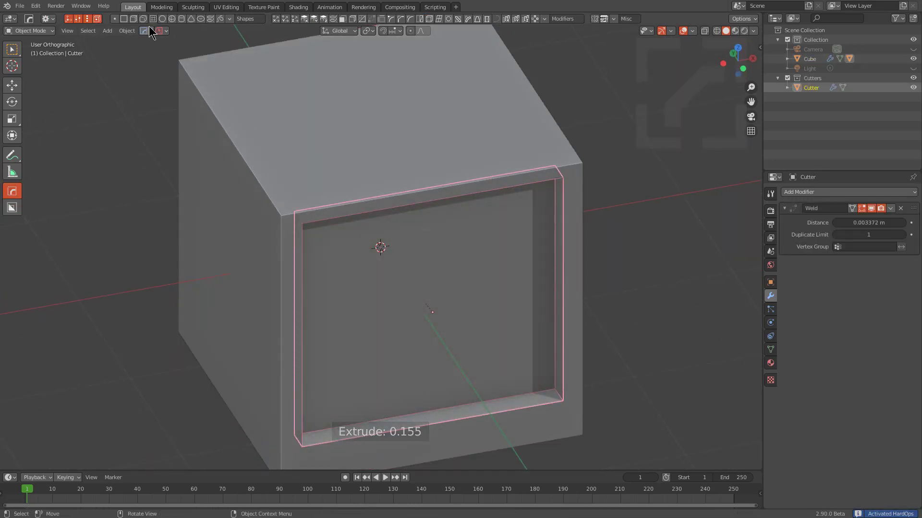
Step: Add a smart square grid to the selected cutter so that it fills the front recess
{"action": "left_click", "coordinate": [152, 19]}
{"action": "left_click", "coordinate": [172, 30]}
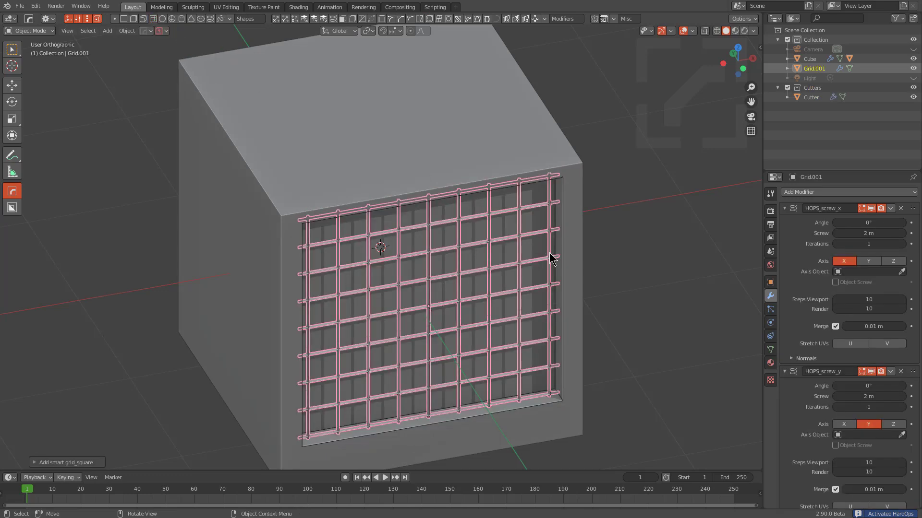
{"action": "middle_click_drag", "start_coordinate": [552, 259], "coordinate": [504, 253]}
{"action": "middle_click_drag", "start_coordinate": [249, 390], "coordinate": [404, 232]}
Step: Cut a rectangular recess about 0.094 deep into the cube's top face near the front edge with BoxCutter
{"action": "left_click", "coordinate": [329, 150]}
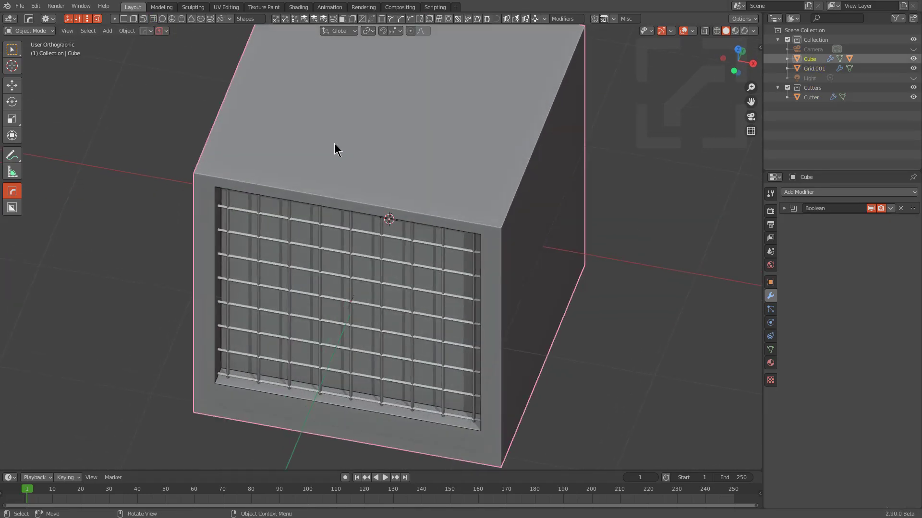
{"action": "key", "text": "g"}
{"action": "right_click", "coordinate": [425, 195]}
{"action": "key", "text": "alt+w"}
{"action": "left_click_drag", "start_coordinate": [330, 141], "coordinate": [491, 218]}
{"action": "left_click", "coordinate": [494, 230], "text": "shift"}
{"action": "middle_click_drag", "start_coordinate": [401, 172], "coordinate": [437, 220], "text": "shift"}
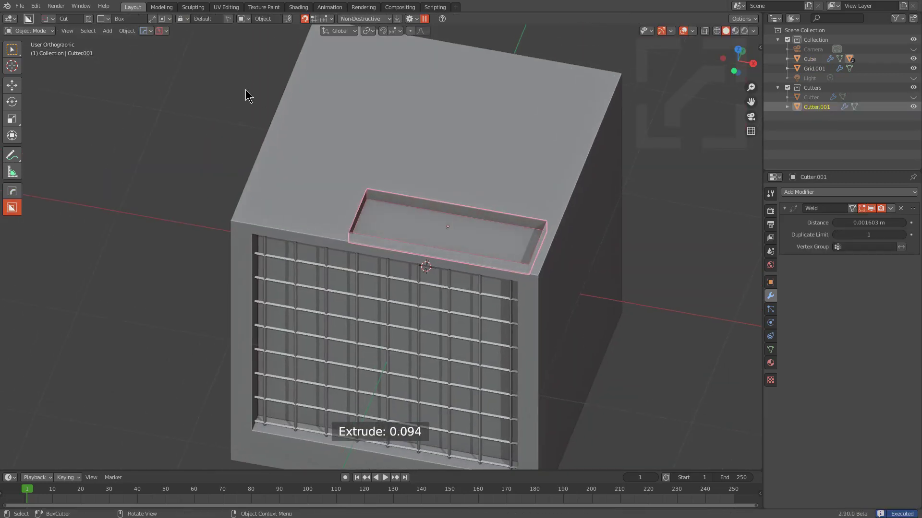
Step: Add a smart diamond grid to the selected cutter of the top-face recess with Hard Ops
{"action": "key", "text": "alt+shift+w"}
{"action": "left_click", "coordinate": [153, 18]}
{"action": "left_click", "coordinate": [153, 20]}
{"action": "left_click", "coordinate": [172, 39]}
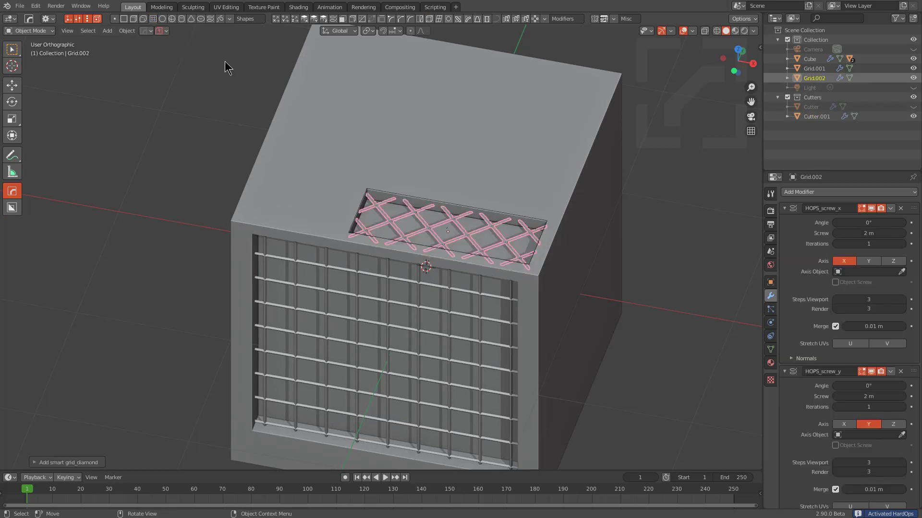
Step: Cut a second, elongated recess about 0.098 deep into the cube's top face beside the diamond grid
{"action": "middle_click_drag", "start_coordinate": [308, 92], "coordinate": [424, 201]}
{"action": "left_click", "coordinate": [323, 209]}
{"action": "left_click_drag", "start_coordinate": [295, 111], "coordinate": [327, 233]}
{"action": "right_click", "coordinate": [327, 232]}
{"action": "key", "text": "alt+w"}
{"action": "mouse_move", "coordinate": [294, 99]}
{"action": "left_mouse_down"}
{"action": "mouse_move", "coordinate": [298, 157]}
{"action": "mouse_move", "coordinate": [353, 266]}
{"action": "mouse_move", "coordinate": [350, 283]}
{"action": "left_mouse_up"}
{"action": "left_click", "coordinate": [347, 277], "text": "shift"}
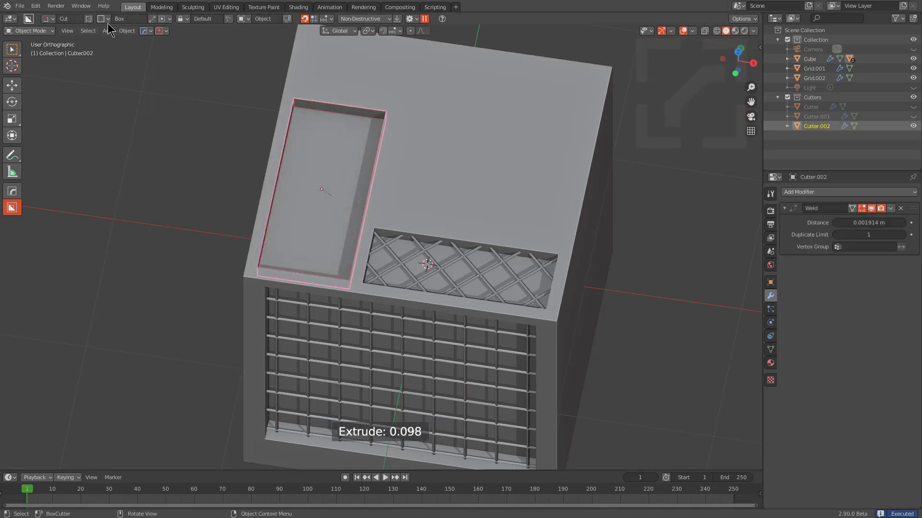
Step: Add a smart honeycomb grid to the selected cutter of the elongated top-face recess and adjust the grid's position and scale
{"action": "key", "text": "alt+w"}
{"action": "left_click", "coordinate": [152, 19]}
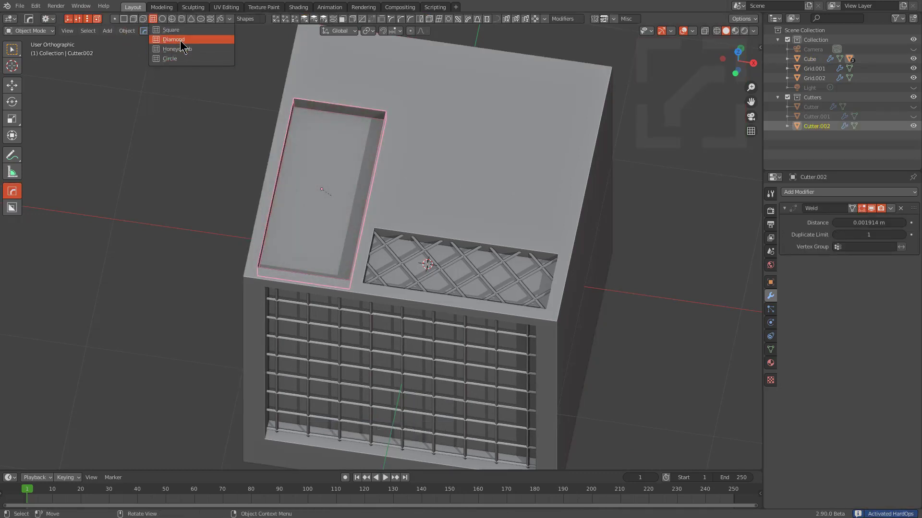
{"action": "left_click", "coordinate": [182, 50]}
{"action": "middle_click_drag", "start_coordinate": [434, 220], "coordinate": [359, 236]}
{"action": "key", "text": "g"}
{"action": "left_click", "coordinate": [393, 231]}
{"action": "key", "text": "s"}
{"action": "left_click", "coordinate": [399, 265]}
{"action": "key", "text": "alt+a"}
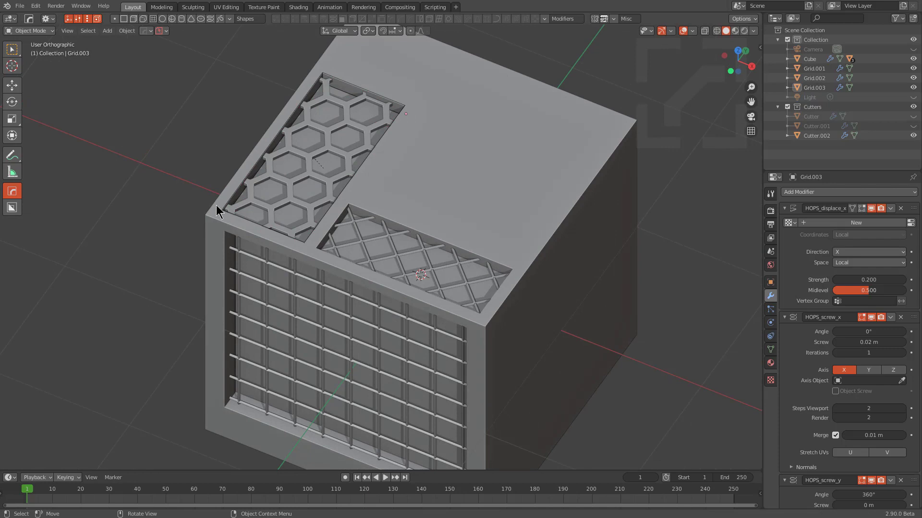
Step: Select the cube and cut a large recess about 0.127 deep into the free area of its top face with BoxCutter
{"action": "middle_click_drag", "start_coordinate": [249, 214], "coordinate": [276, 239]}
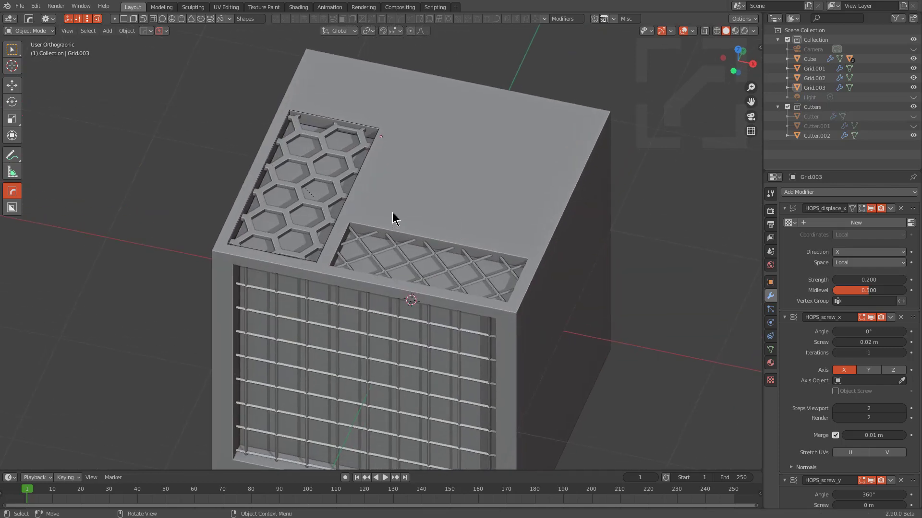
{"action": "left_click", "coordinate": [393, 177]}
{"action": "key", "text": "w"}
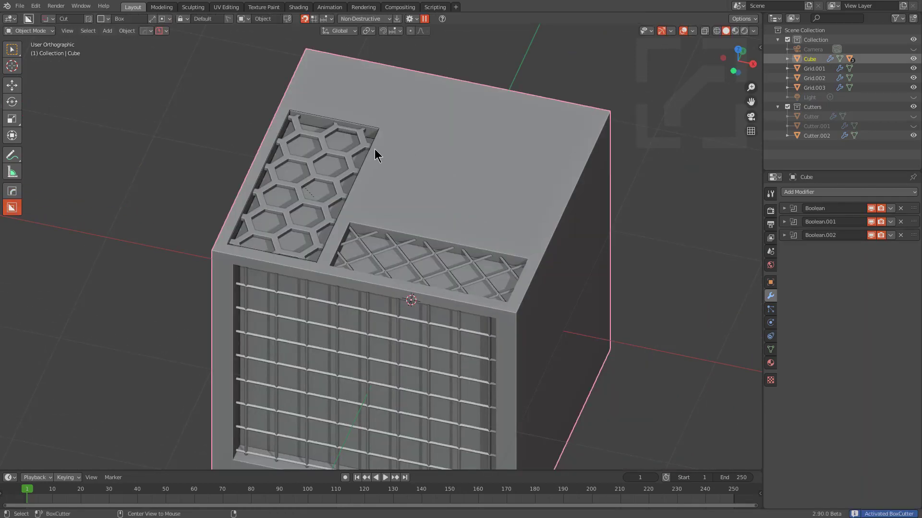
{"action": "left_click_drag", "start_coordinate": [356, 219], "coordinate": [588, 117]}
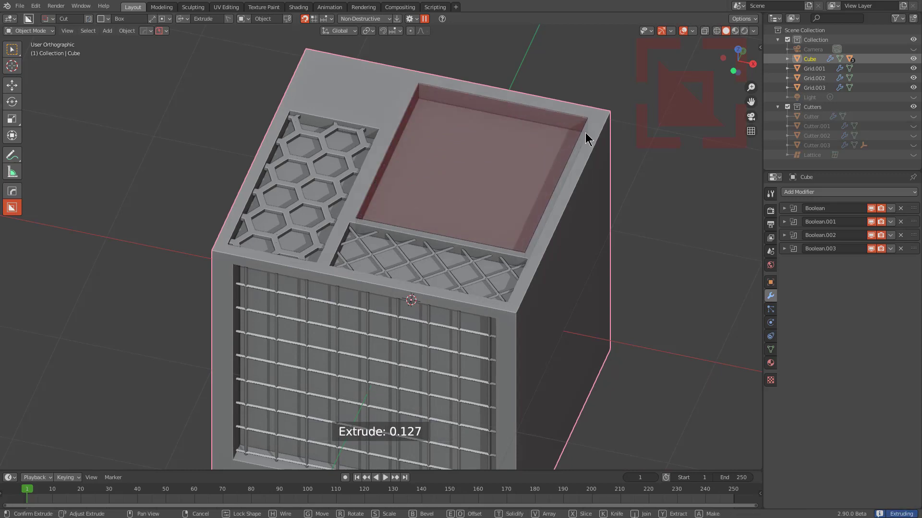
{"action": "left_click", "coordinate": [586, 136]}
Step: Add a smart circle grid to the selected cutter of the large top-face recess, leaving nothing selected
{"action": "left_click", "coordinate": [153, 18]}
{"action": "left_click", "coordinate": [182, 58]}
{"action": "middle_click_drag", "start_coordinate": [494, 181], "coordinate": [404, 144]}
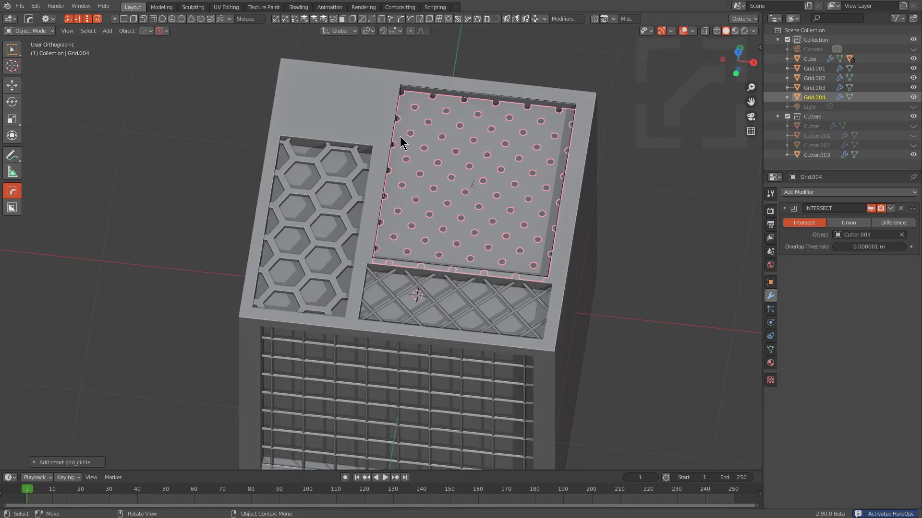
{"action": "middle_click_drag", "start_coordinate": [504, 148], "coordinate": [409, 139]}
{"action": "middle_click_drag", "start_coordinate": [490, 224], "coordinate": [497, 245]}
{"action": "key", "text": "alt+a"}
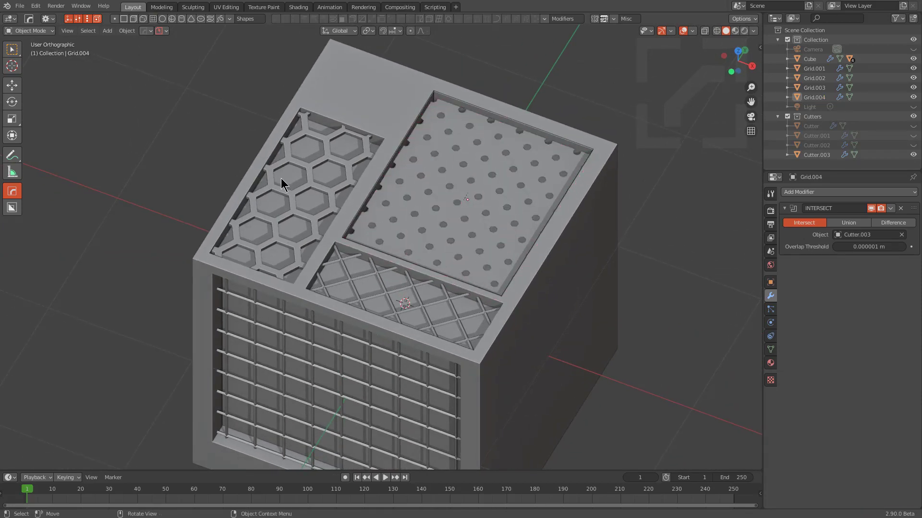
Step: Select the cube and cut a recess about 0.065 deep across its dark side face with BoxCutter
{"action": "middle_click_drag", "start_coordinate": [441, 188], "coordinate": [392, 299]}
{"action": "left_click", "coordinate": [395, 291]}
{"action": "key", "text": "Tab"}
{"action": "key", "text": "Tab"}
{"action": "key", "text": "alt+w"}
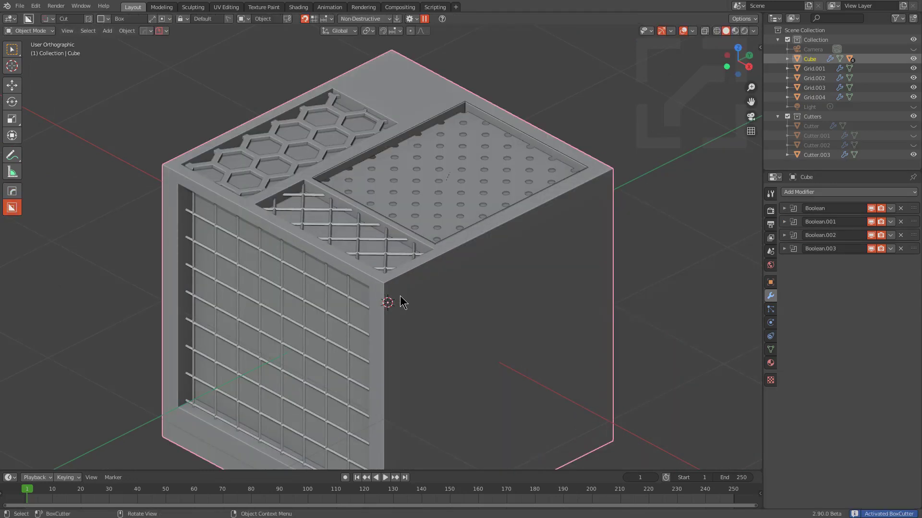
{"action": "mouse_move", "coordinate": [395, 293]}
{"action": "left_mouse_down"}
{"action": "mouse_move", "coordinate": [580, 384]}
{"action": "mouse_move", "coordinate": [589, 378]}
{"action": "left_mouse_up"}
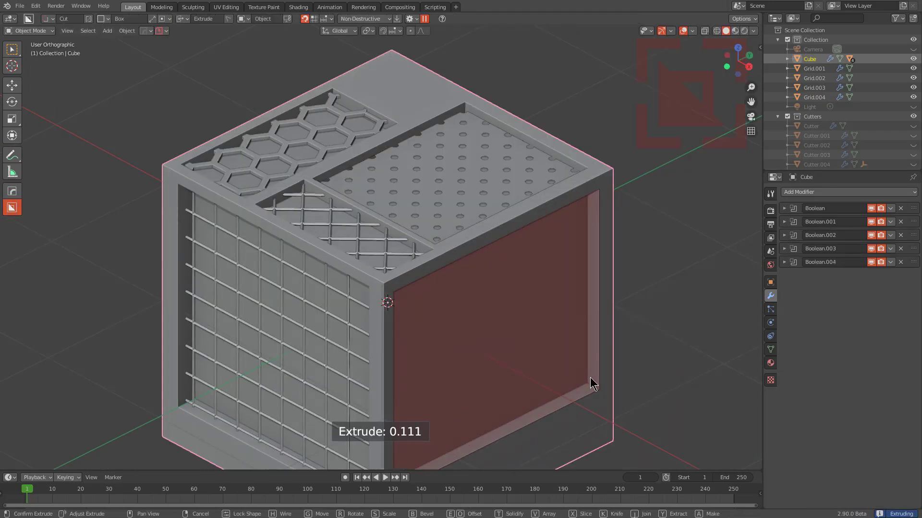
{"action": "left_click", "coordinate": [552, 356]}
Step: Add a smart circle grid to the selected cutter of the side-face recess with Hard Ops
{"action": "key", "text": "alt+shift+w"}
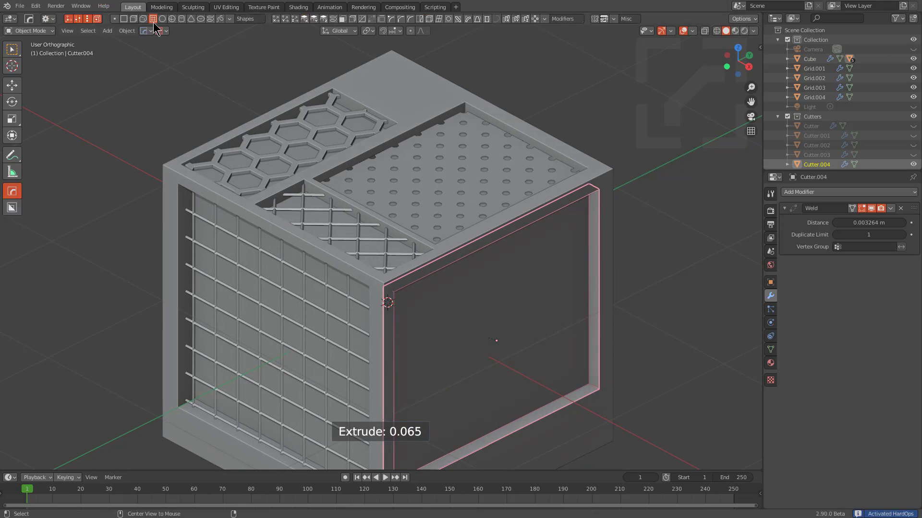
{"action": "left_click", "coordinate": [155, 20]}
{"action": "left_click", "coordinate": [187, 59]}
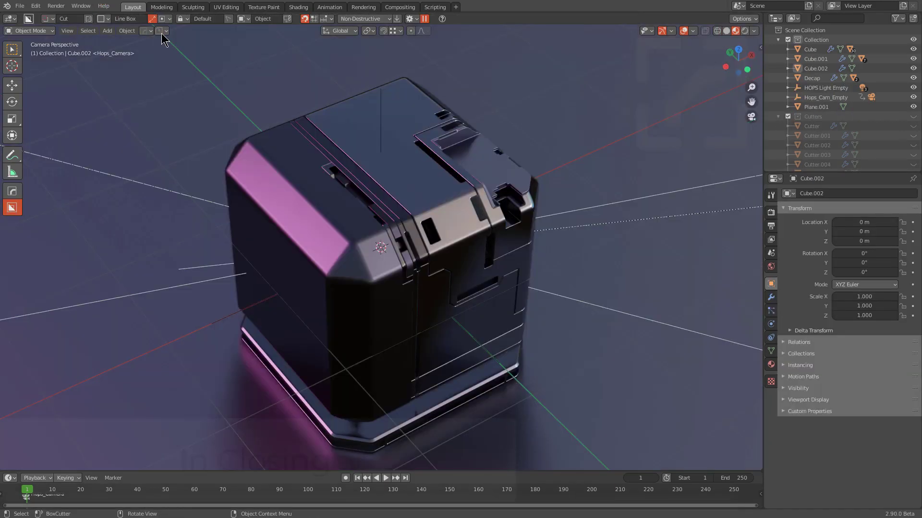
Step: Launch the paddle game from the HOps 0.9.86_18 version entry, start the scene animation and adjust the paddle height
{"action": "left_click", "coordinate": [150, 32]}
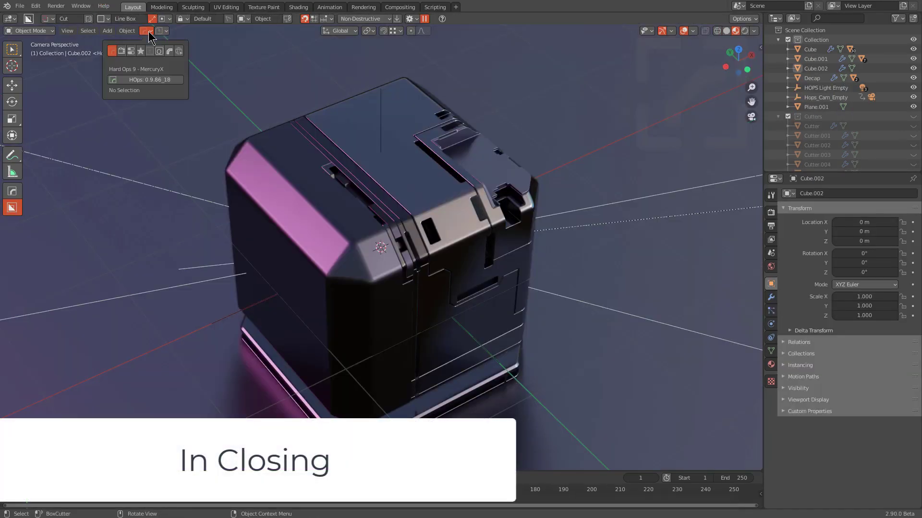
{"action": "left_click", "coordinate": [149, 79]}
{"action": "key", "text": "a"}
{"action": "scroll", "coordinate": [245, 191], "scroll_direction": "up", "scroll_amount": 5}
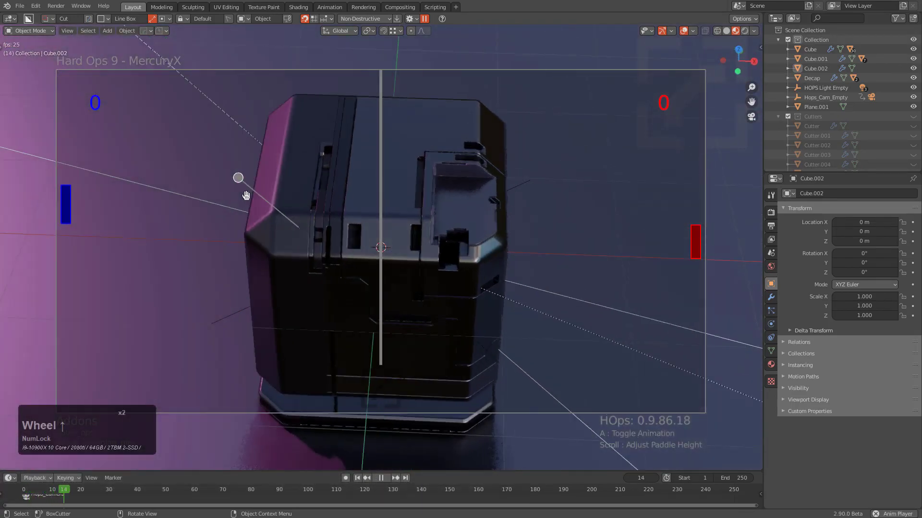